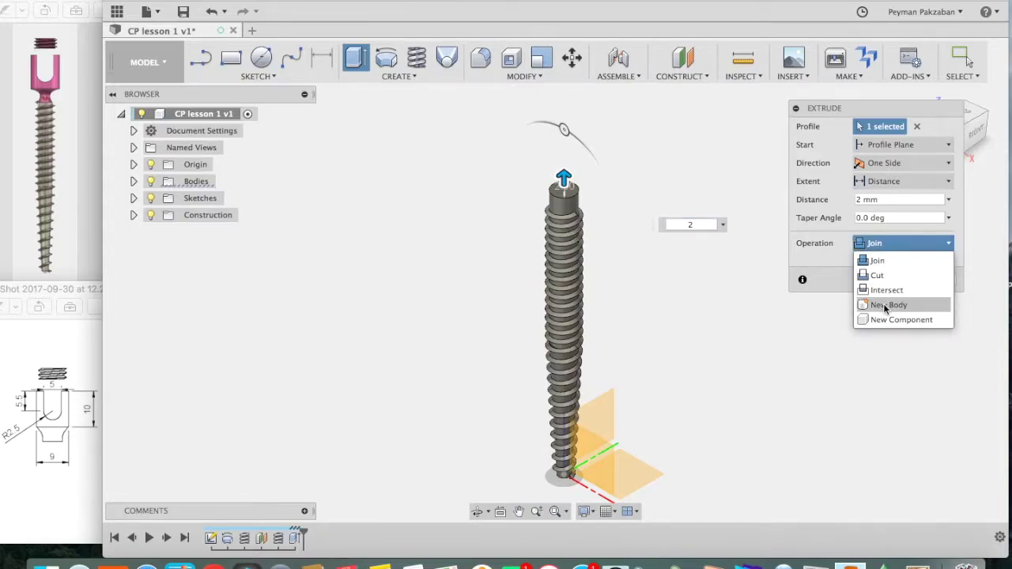
- Extrude the screw's top face 2 mm as a new body
{"action": "left_click", "coordinate": [885, 306]}
{"action": "left_click", "coordinate": [887, 282]}
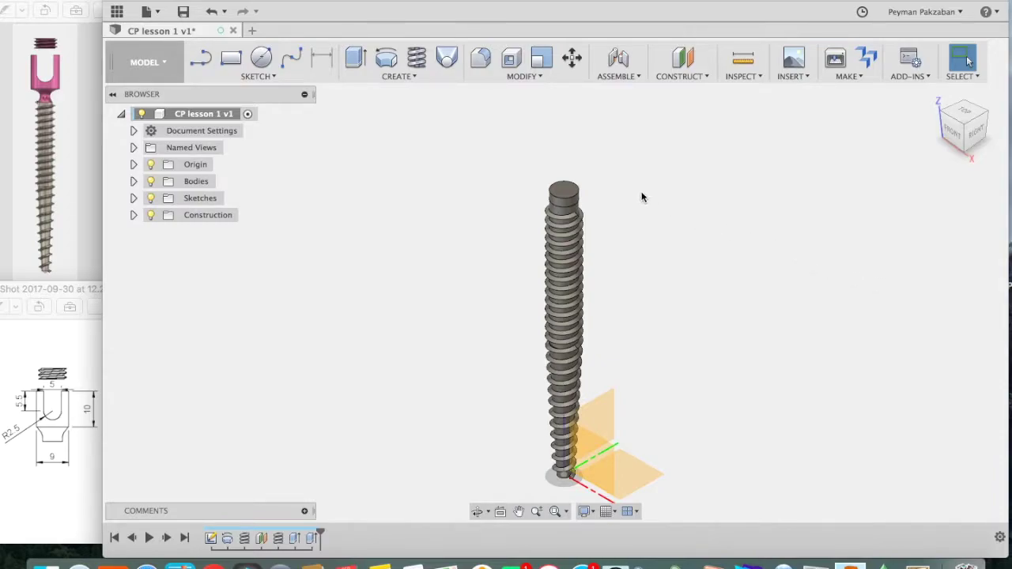
- Extrude the top face of the new head body 2 mm with a 40-degree taper angle, joined to that body
{"action": "left_click", "coordinate": [357, 56]}
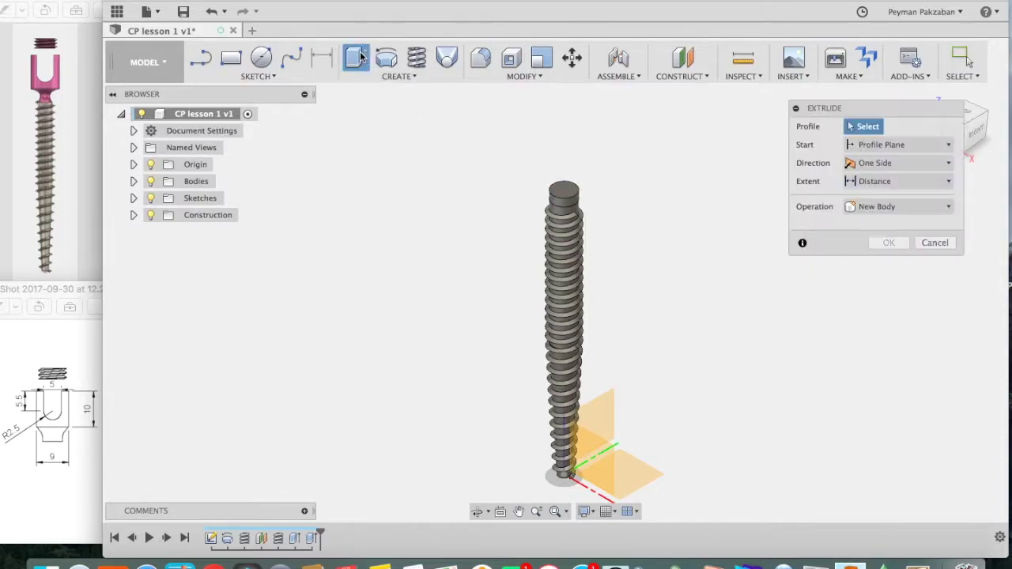
{"action": "left_click", "coordinate": [566, 194]}
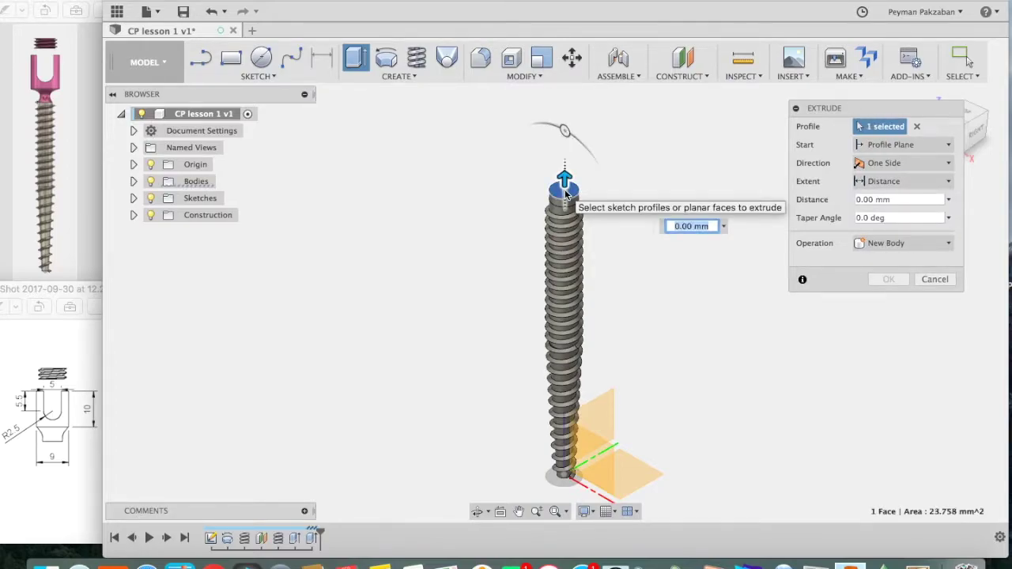
{"action": "type", "text": "2"}
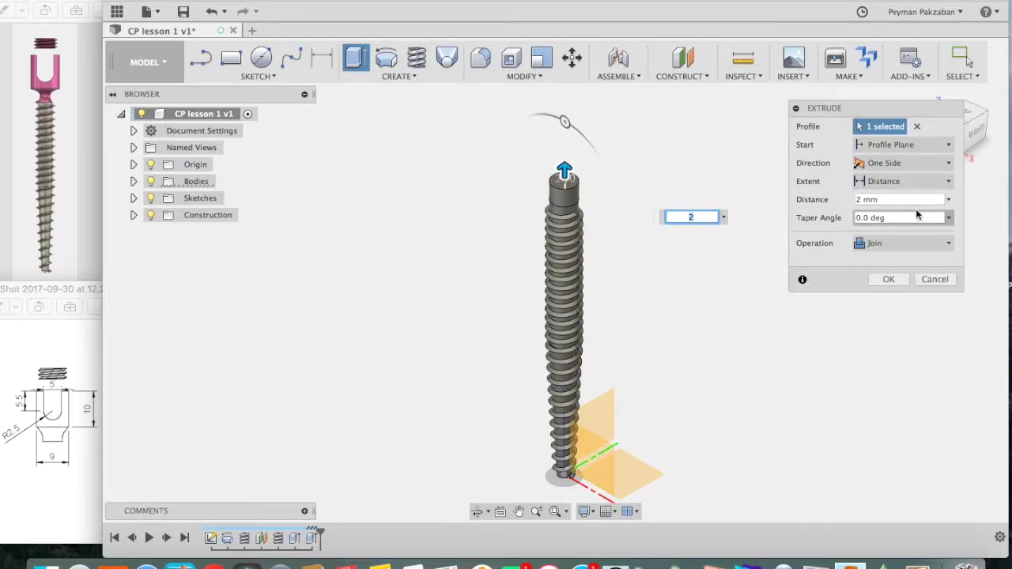
{"action": "left_click", "coordinate": [940, 219]}
{"action": "left_click", "coordinate": [890, 218]}
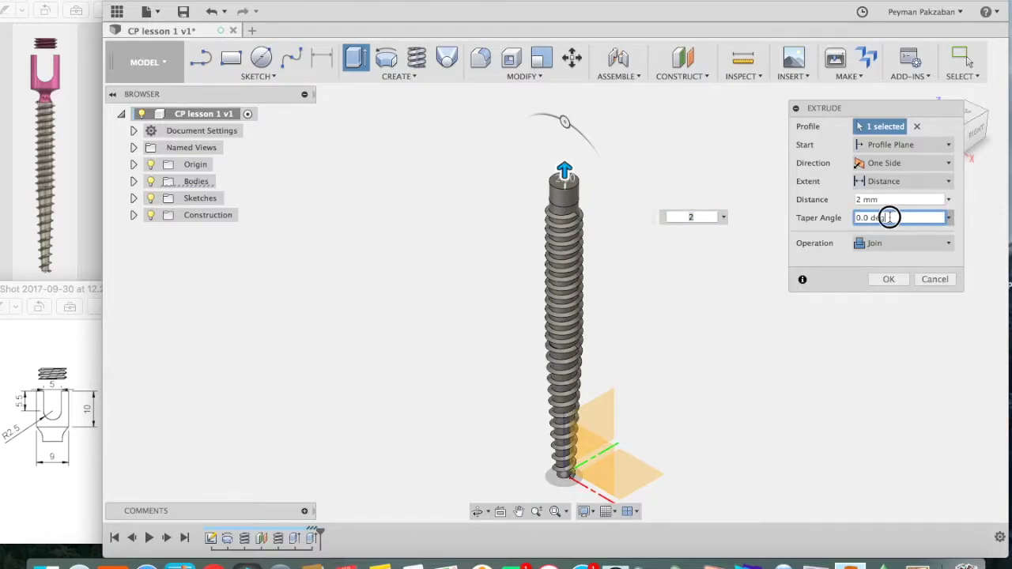
{"action": "type", "text": "40"}
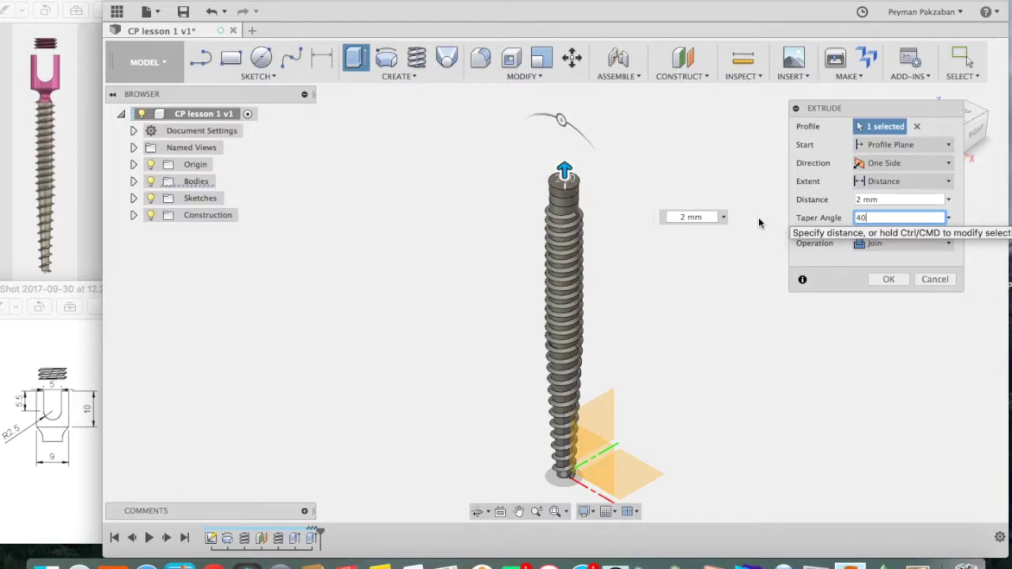
{"action": "key", "text": "Tab"}
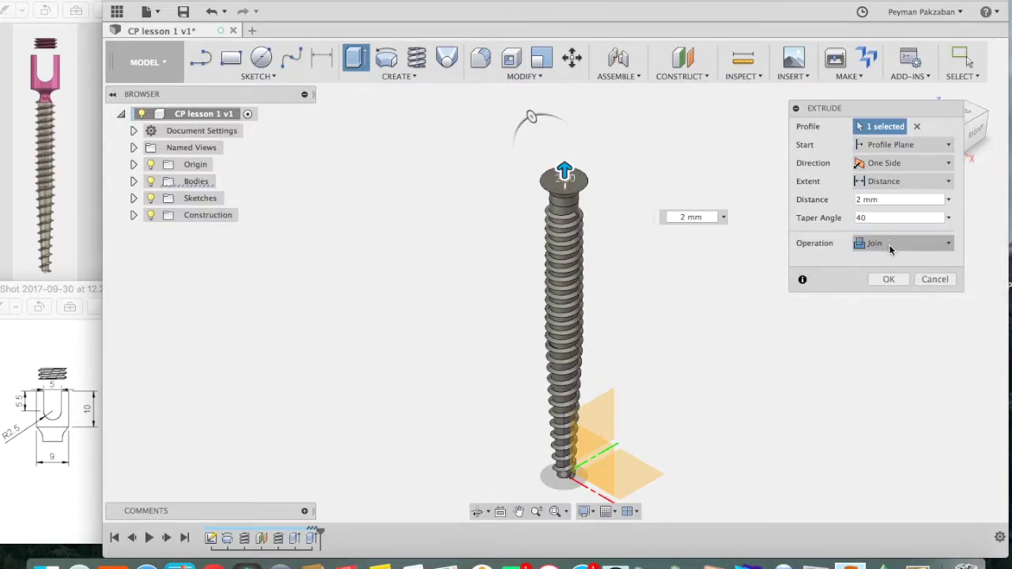
{"action": "left_click", "coordinate": [889, 280]}
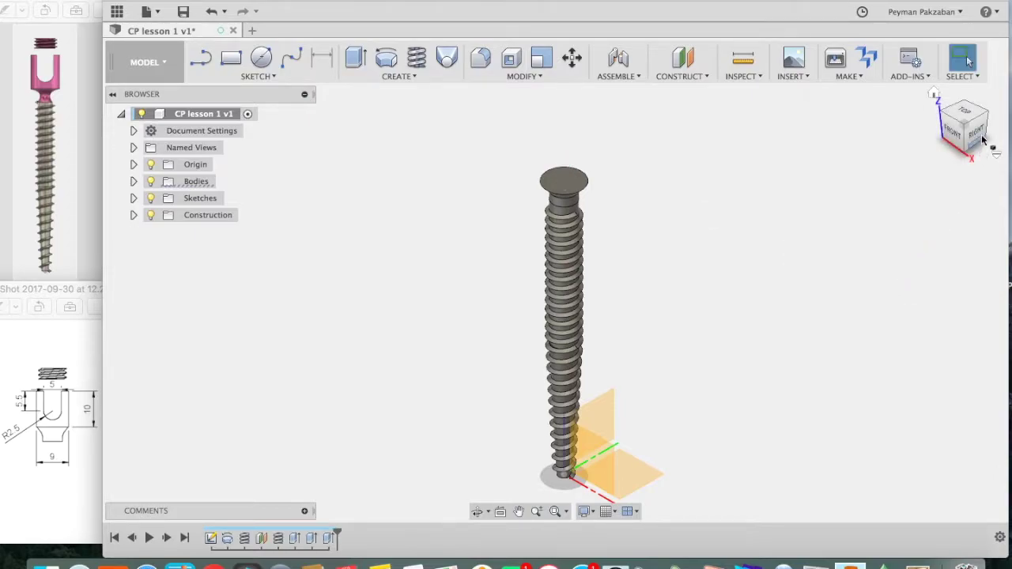
- Apply the Titanium - Polished appearance from the metal library to the threaded shaft body
{"action": "left_click", "coordinate": [956, 133]}
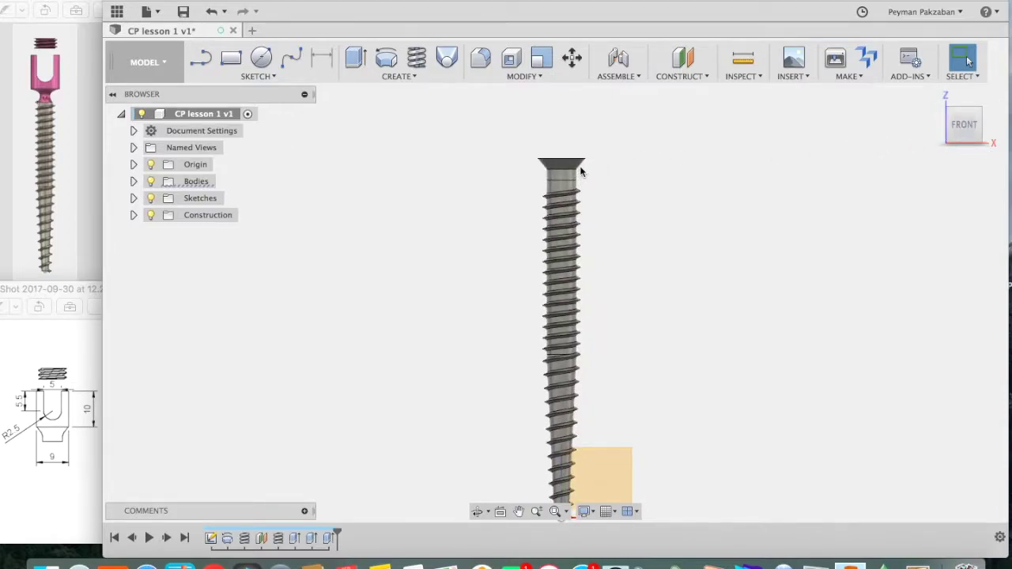
{"action": "left_click", "coordinate": [539, 76]}
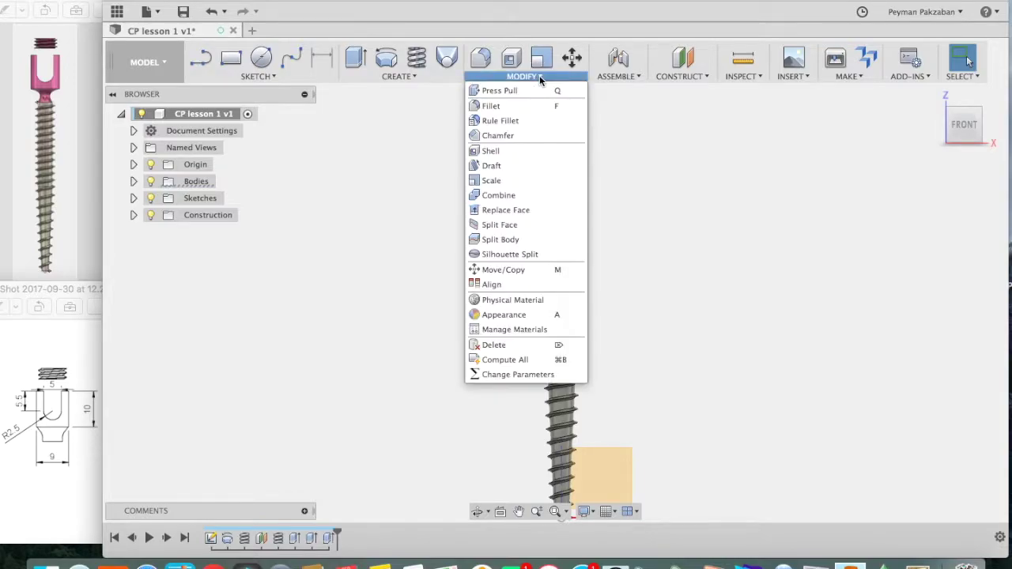
{"action": "left_click", "coordinate": [496, 316]}
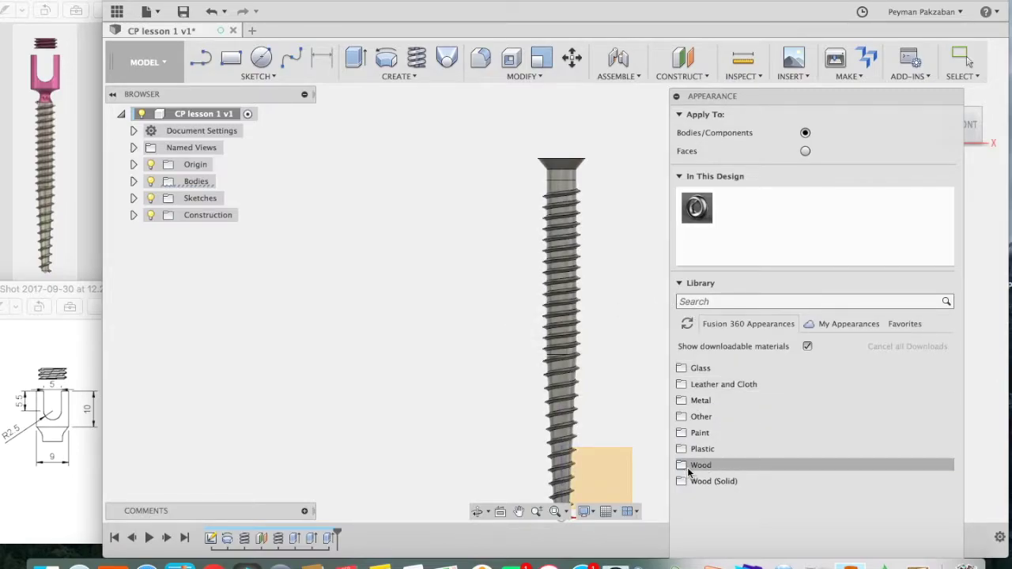
{"action": "left_click", "coordinate": [680, 402]}
{"action": "scroll", "coordinate": [741, 471], "scroll_direction": "down", "scroll_amount": 5}
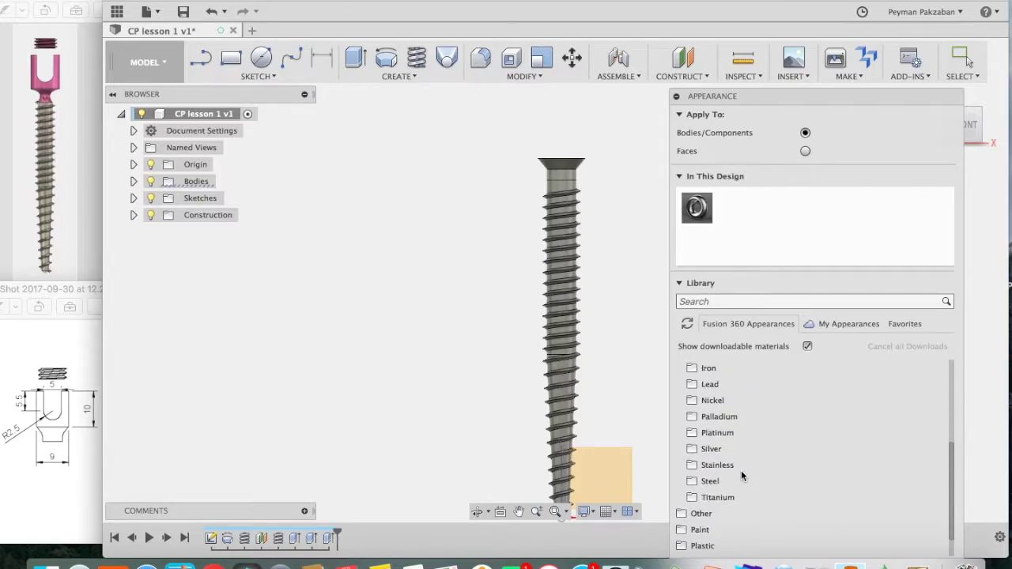
{"action": "left_click", "coordinate": [696, 499]}
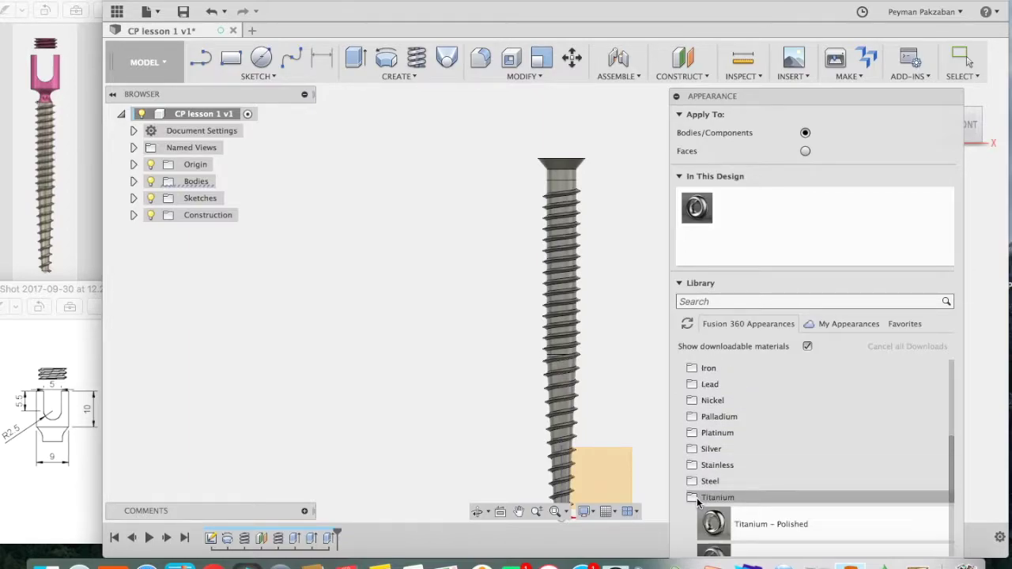
{"action": "left_click_drag", "start_coordinate": [720, 518], "coordinate": [561, 356]}
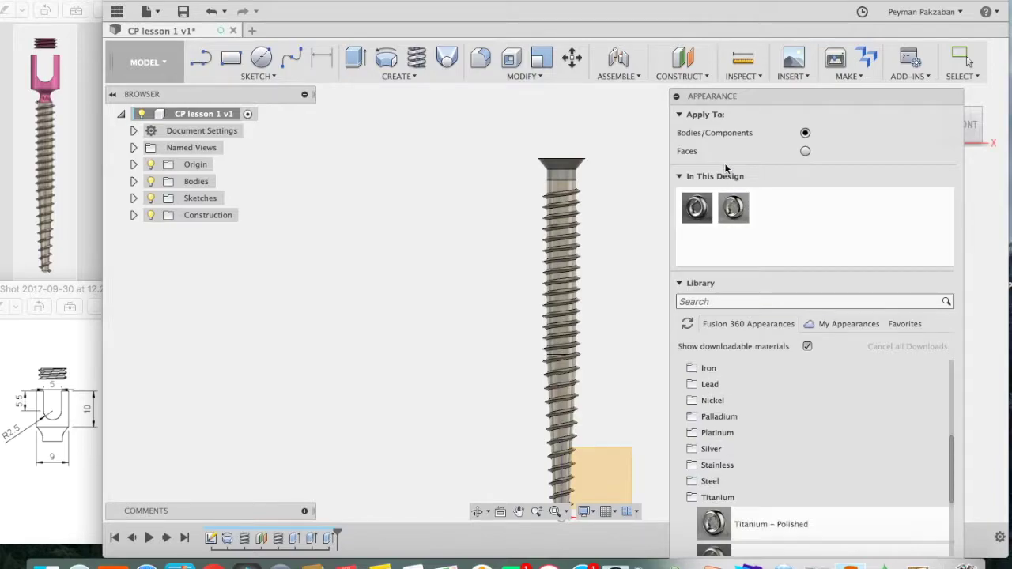
- Duplicate the Titanium - Polished appearance in the design and recolor the copy to a bright magenta
{"action": "right_click", "coordinate": [733, 209]}
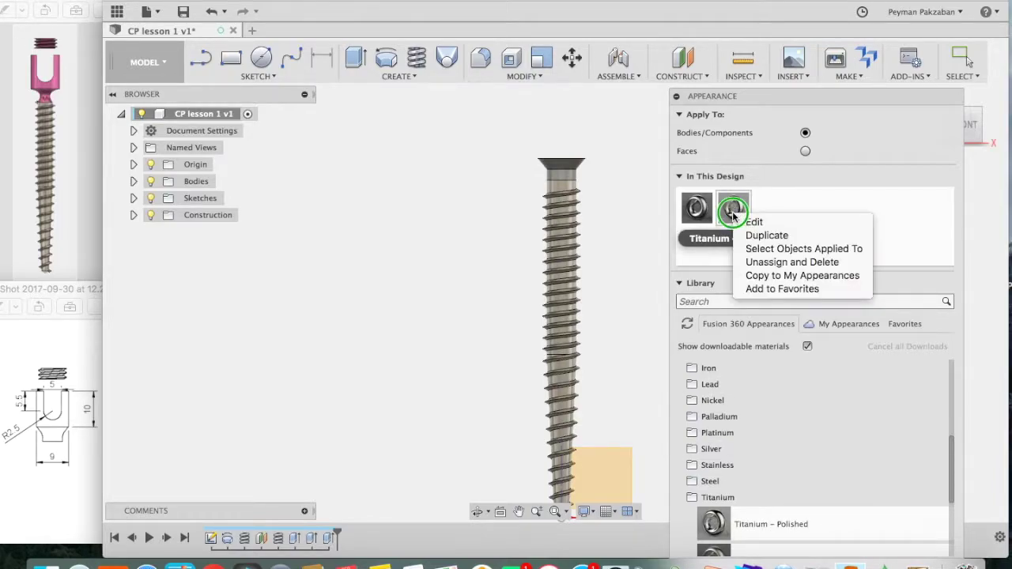
{"action": "left_click", "coordinate": [766, 236]}
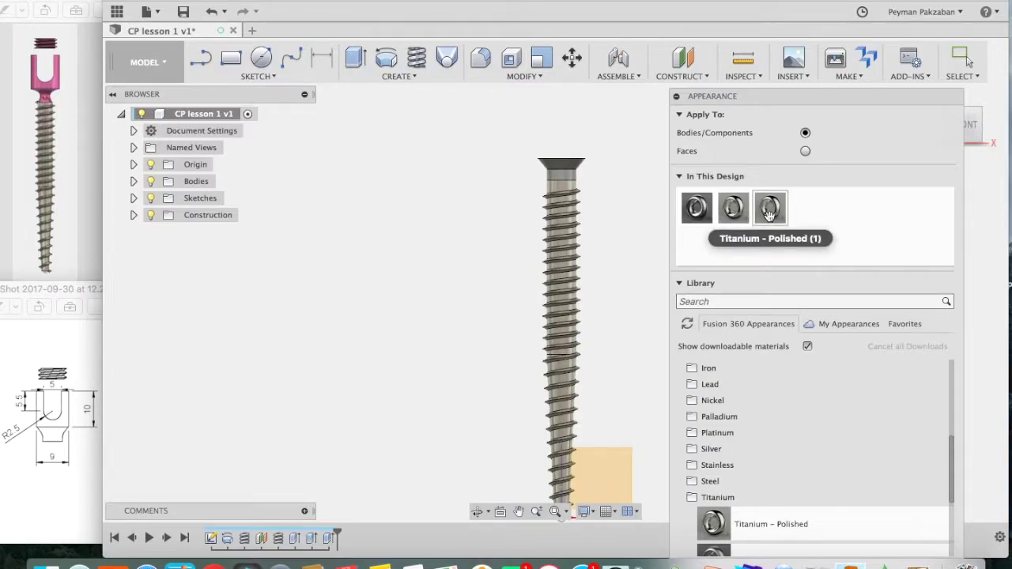
{"action": "double_click", "coordinate": [770, 214]}
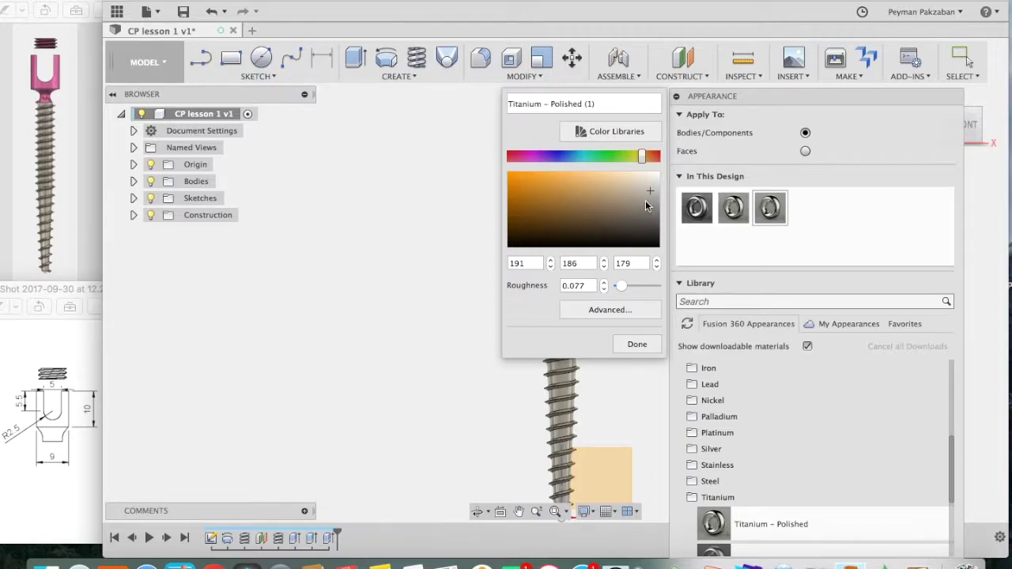
{"action": "left_click", "coordinate": [530, 157]}
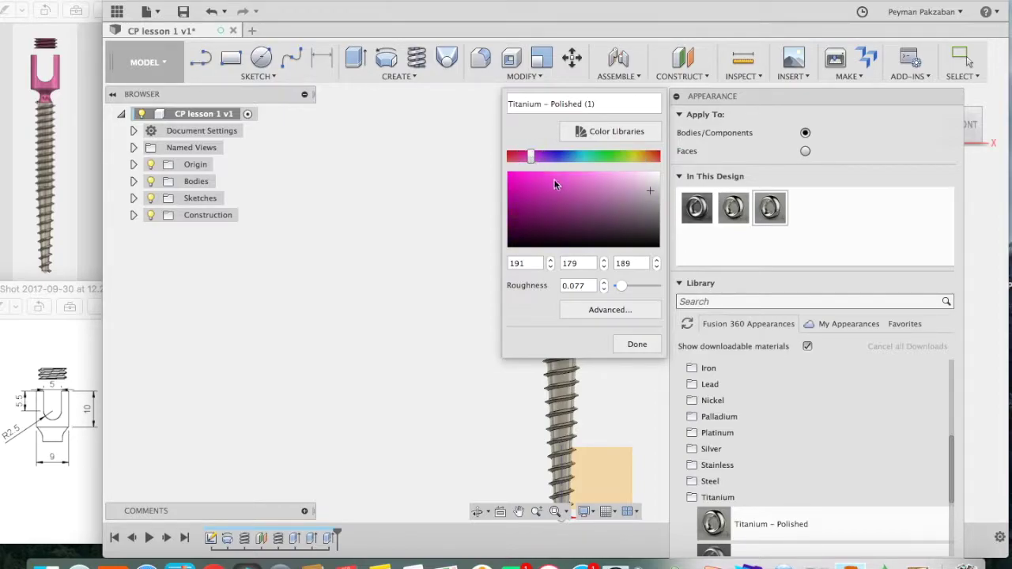
{"action": "left_click", "coordinate": [578, 180]}
{"action": "left_click", "coordinate": [632, 346]}
- Apply the magenta titanium appearance to the screw's head body and finish the appearance editing
{"action": "left_click_drag", "start_coordinate": [777, 215], "coordinate": [571, 171]}
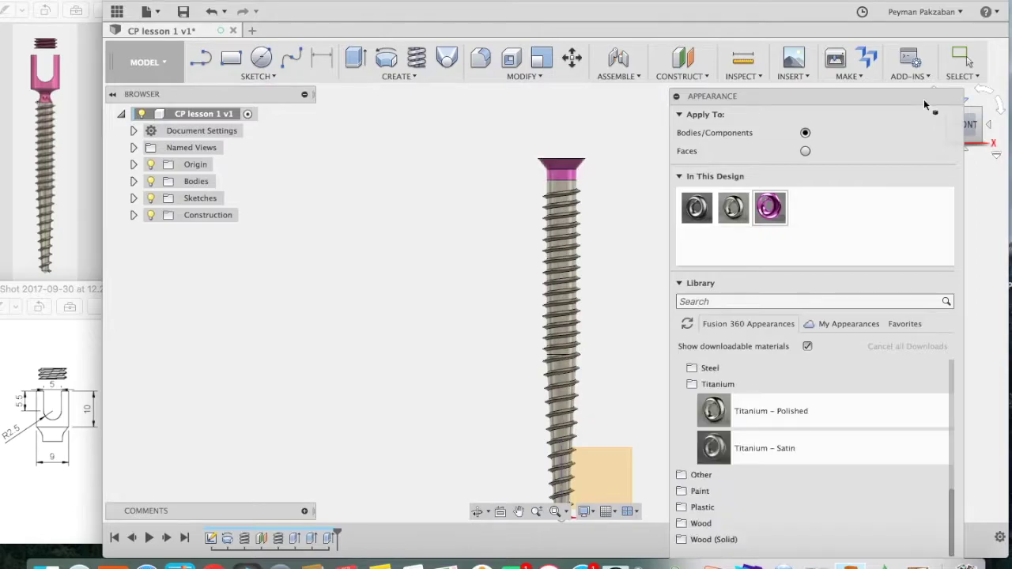
{"action": "left_click_drag", "start_coordinate": [923, 99], "coordinate": [931, 12]}
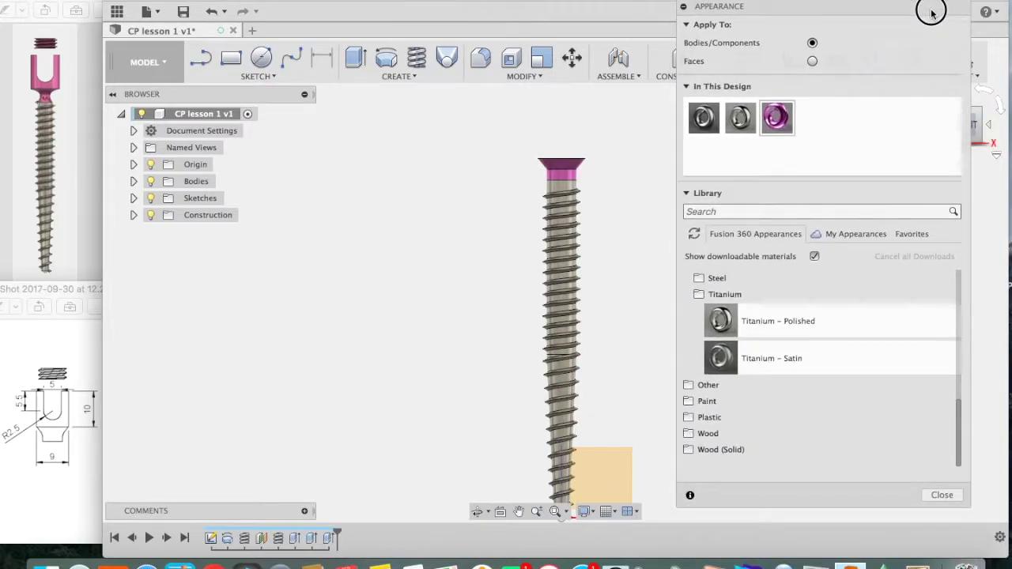
{"action": "left_click", "coordinate": [941, 496]}
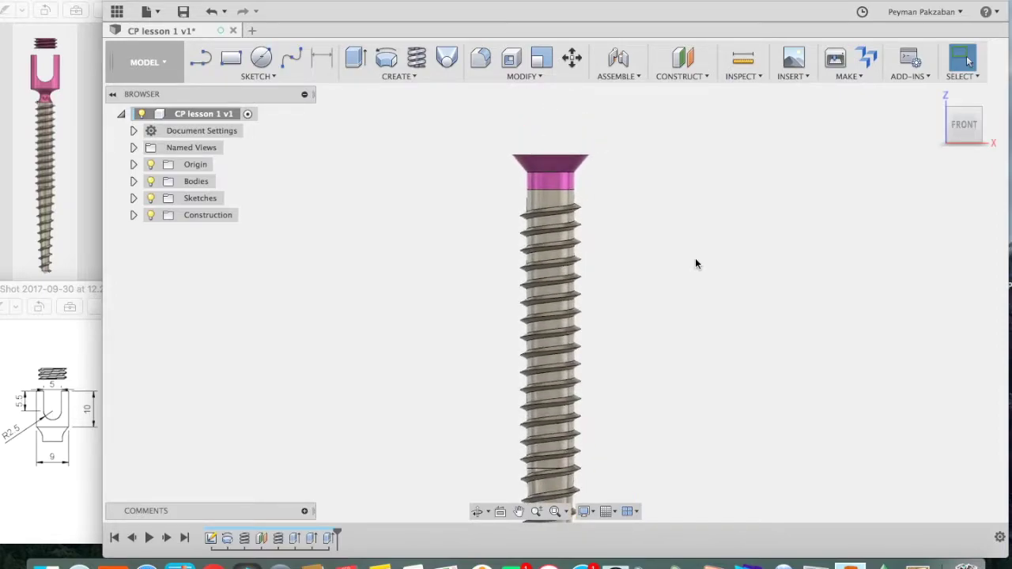
- Sketch a 10 mm diameter circle centred on the flared head's top face and finish the sketch
{"action": "left_click_drag", "start_coordinate": [970, 118], "coordinate": [974, 129]}
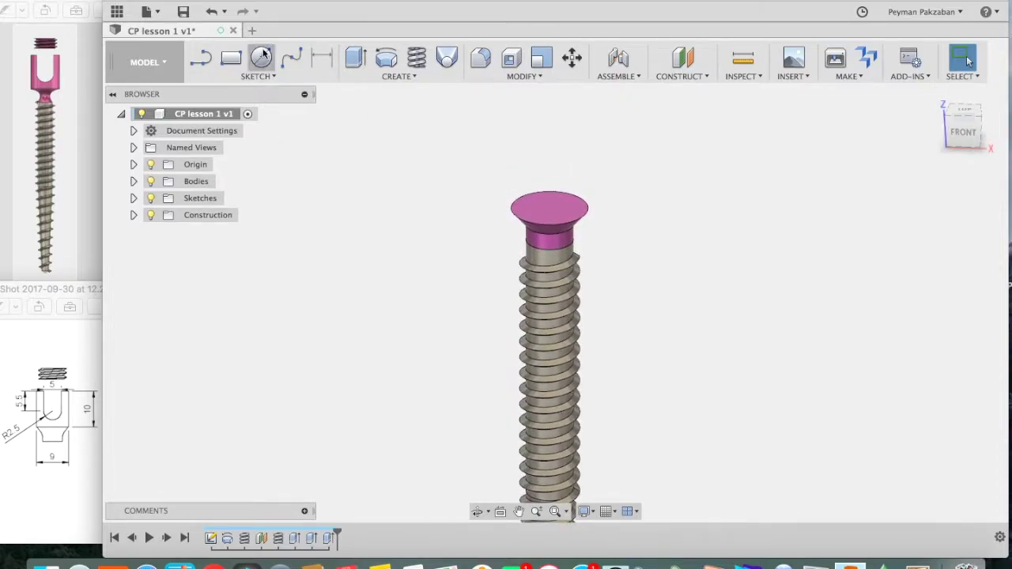
{"action": "left_click", "coordinate": [263, 56]}
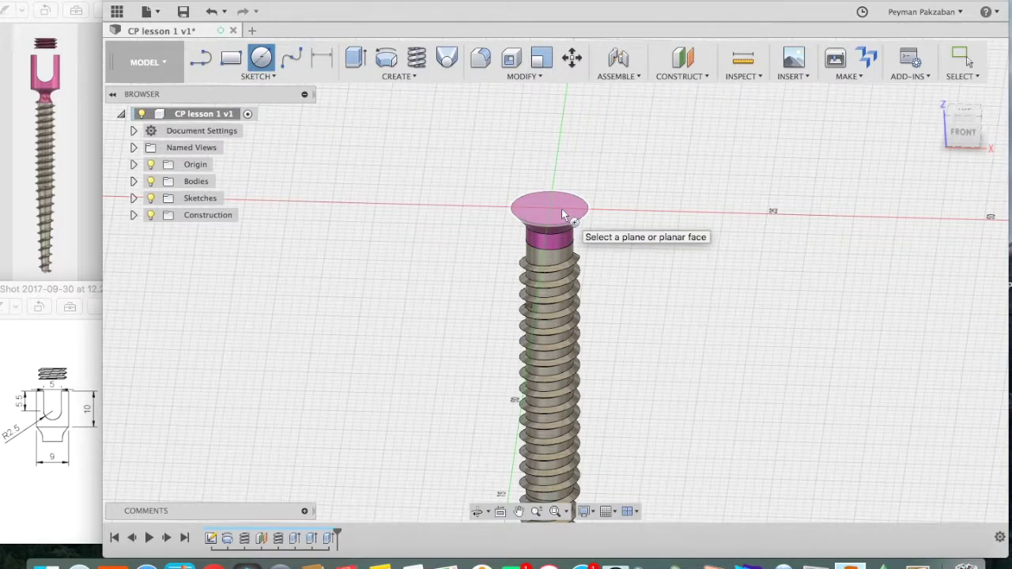
{"action": "left_click", "coordinate": [562, 210]}
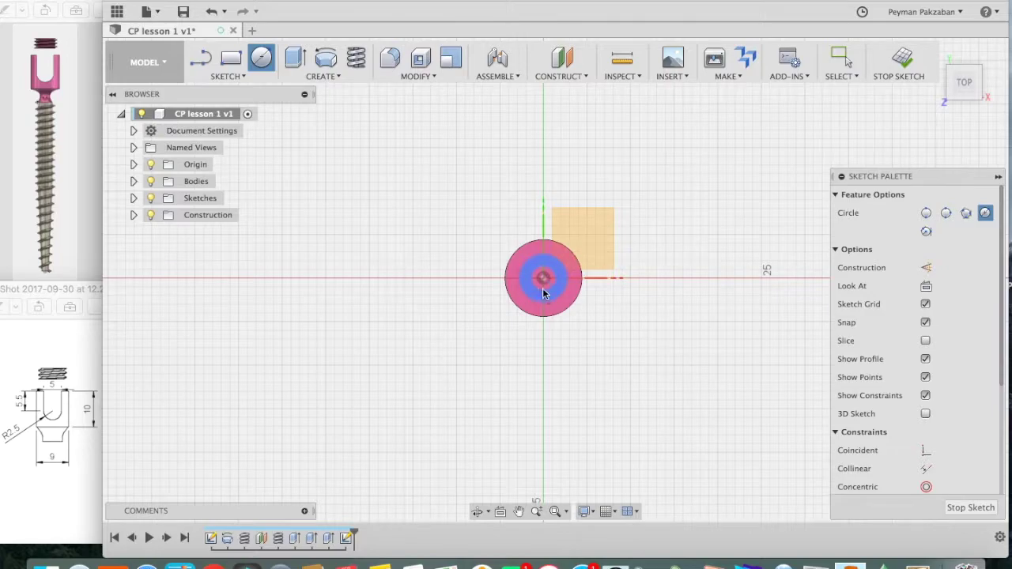
{"action": "left_click", "coordinate": [543, 279]}
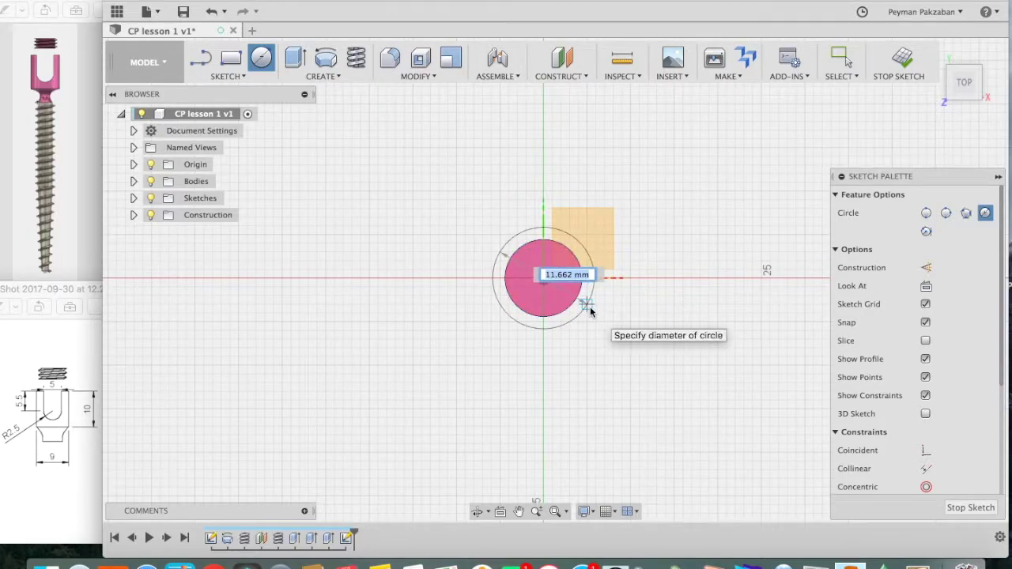
{"action": "type", "text": "10"}
{"action": "key", "text": "Tab"}
{"action": "key", "text": "Return"}
{"action": "key", "text": "Escape"}
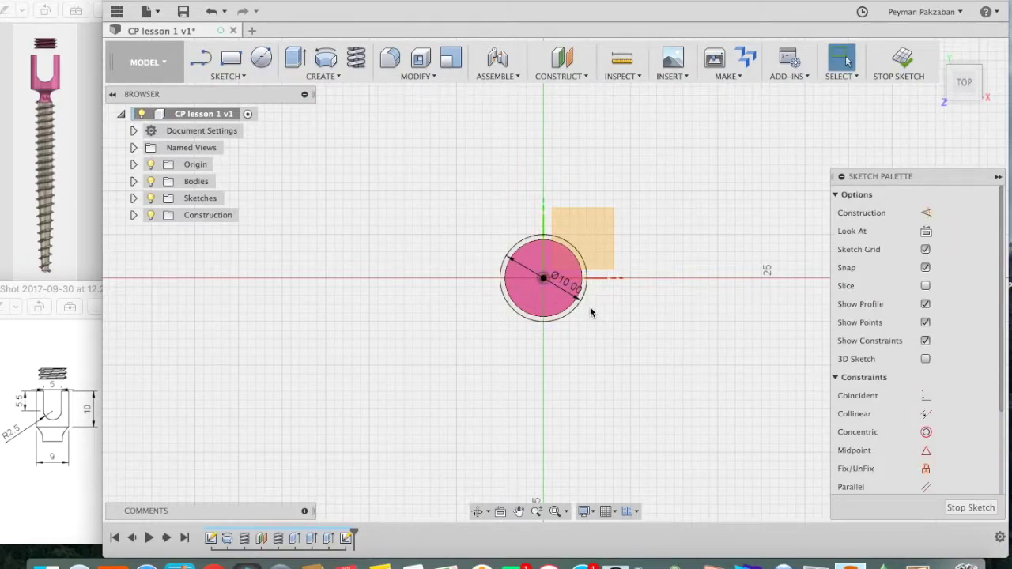
{"action": "left_click", "coordinate": [969, 509]}
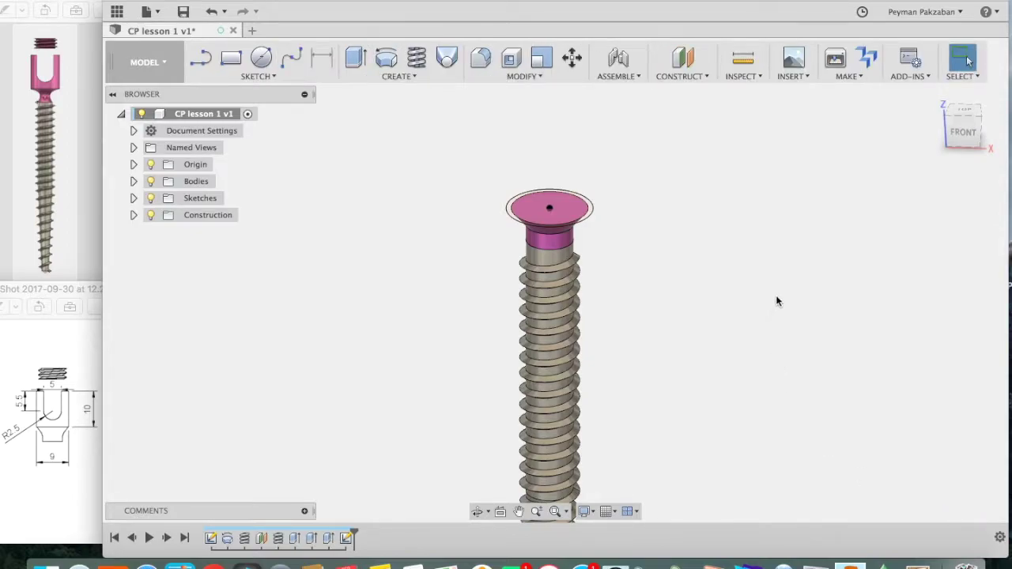
- Extrude the inner disc and outer ring profiles of the circle sketch upward 10 mm, joined to the head body
{"action": "left_click", "coordinate": [361, 54]}
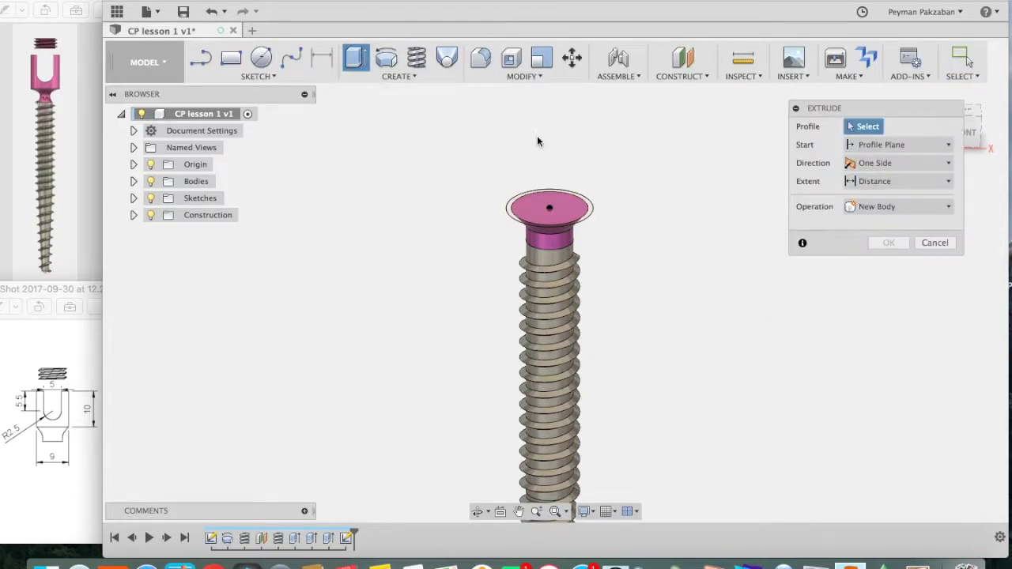
{"action": "left_click", "coordinate": [575, 207]}
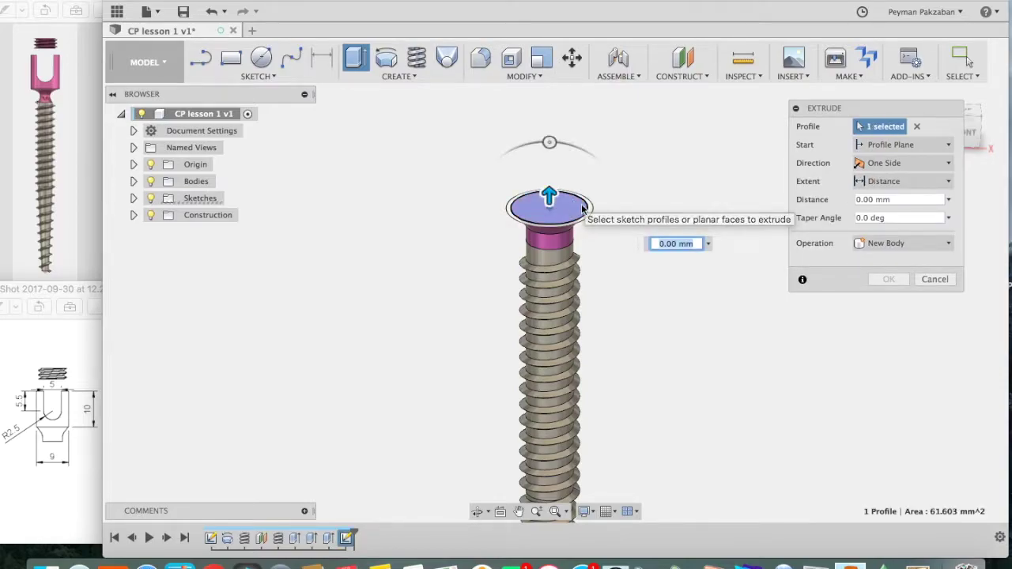
{"action": "left_click", "coordinate": [591, 216]}
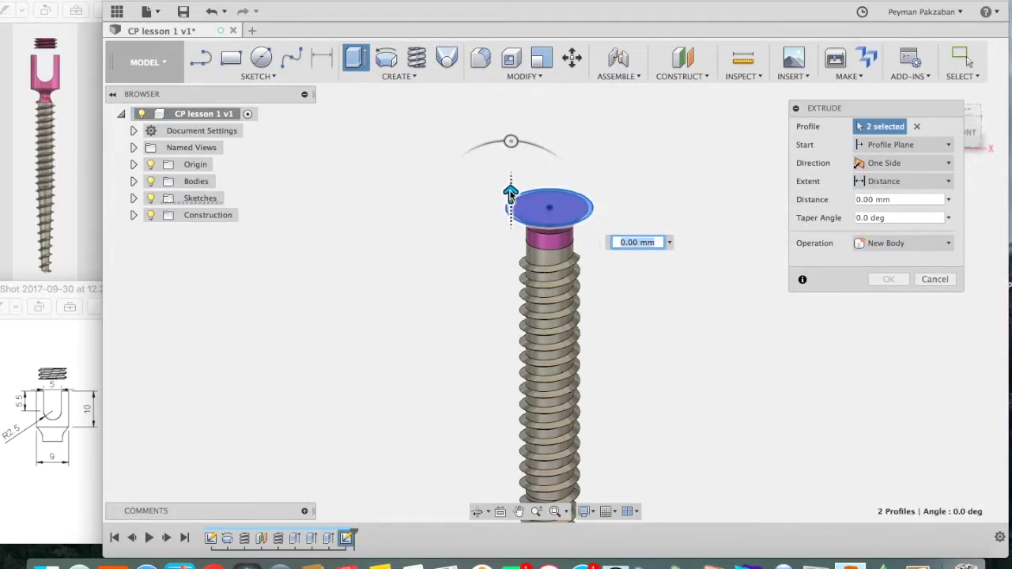
{"action": "left_click_drag", "start_coordinate": [511, 195], "coordinate": [510, 145]}
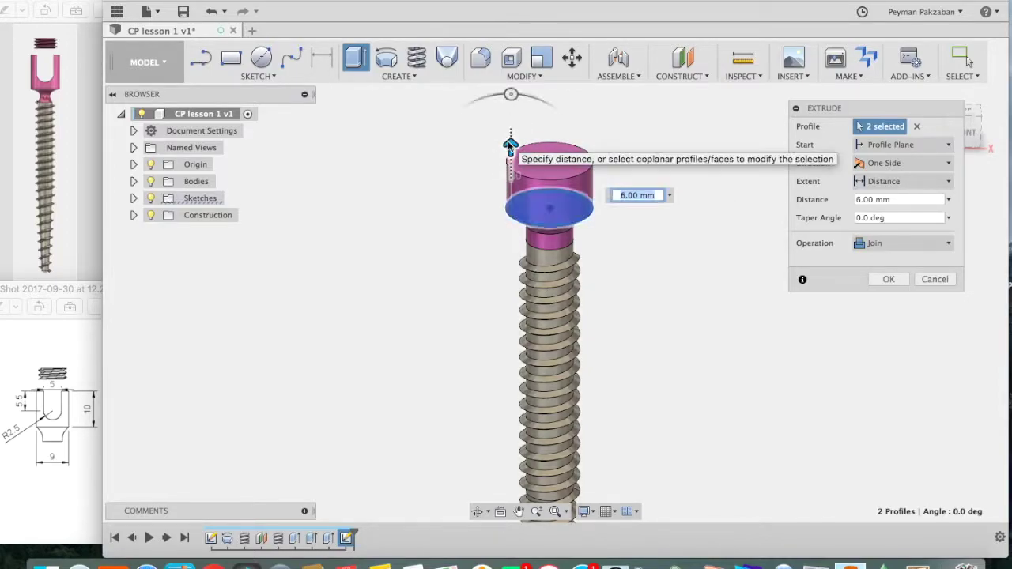
{"action": "type", "text": "10"}
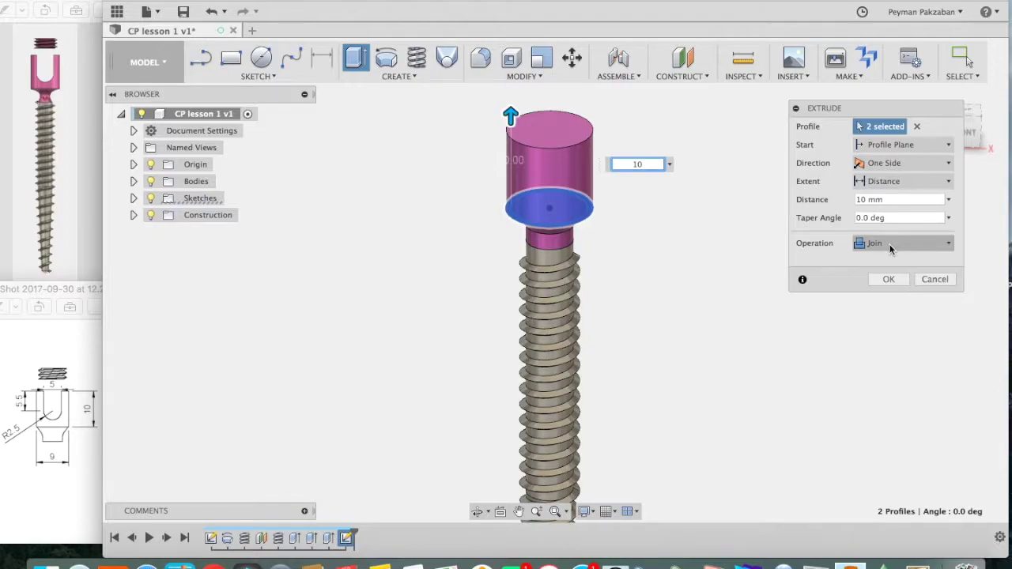
{"action": "left_click", "coordinate": [887, 284]}
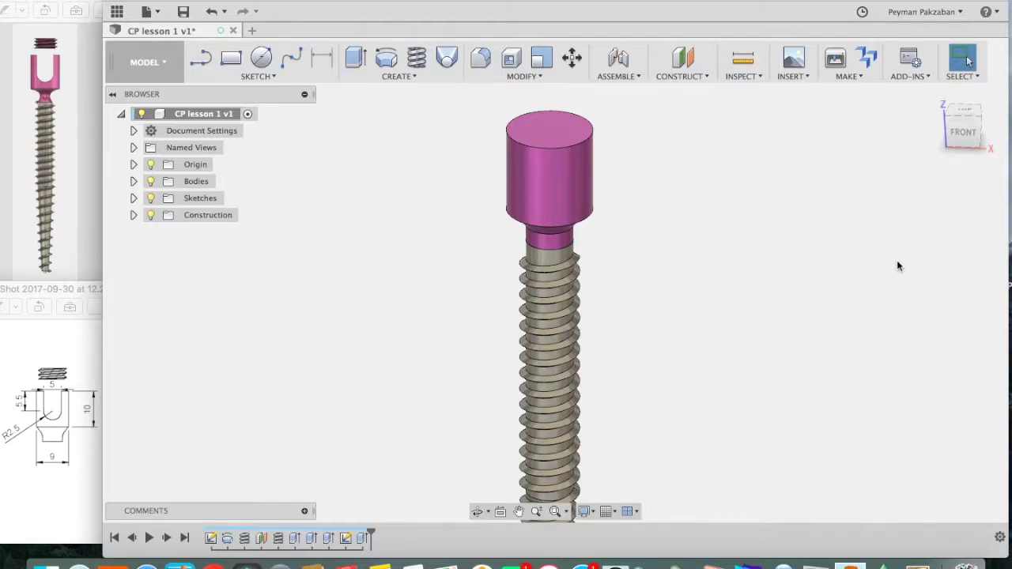
- Fillet the edge where the head's conical flare meets its narrow neck with a 3 mm radius
{"action": "mouse_move", "coordinate": [981, 120]}
{"action": "left_mouse_down"}
{"action": "mouse_move", "coordinate": [925, 109]}
{"action": "mouse_move", "coordinate": [954, 105]}
{"action": "mouse_move", "coordinate": [955, 87]}
{"action": "left_mouse_up"}
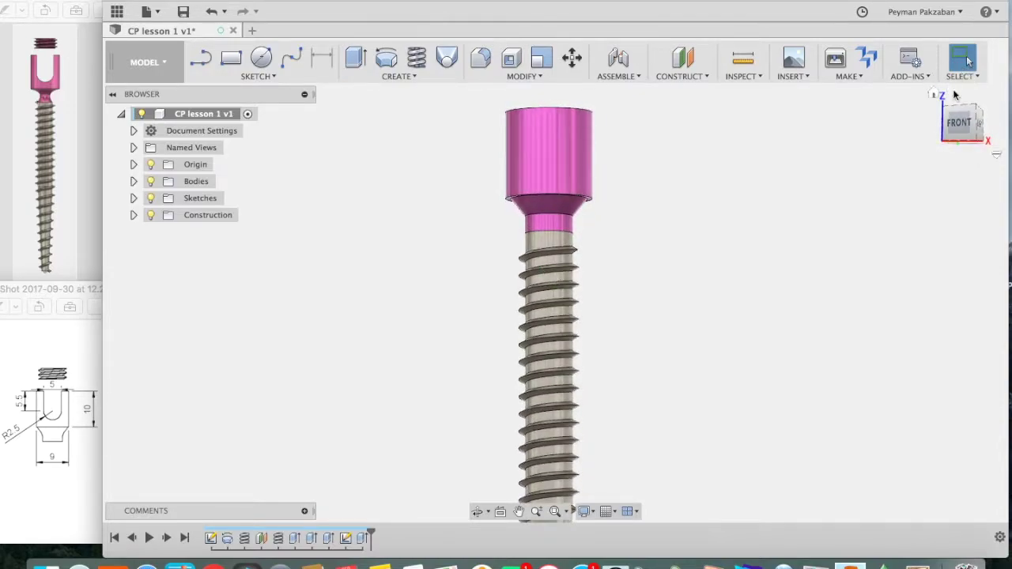
{"action": "left_click", "coordinate": [484, 60]}
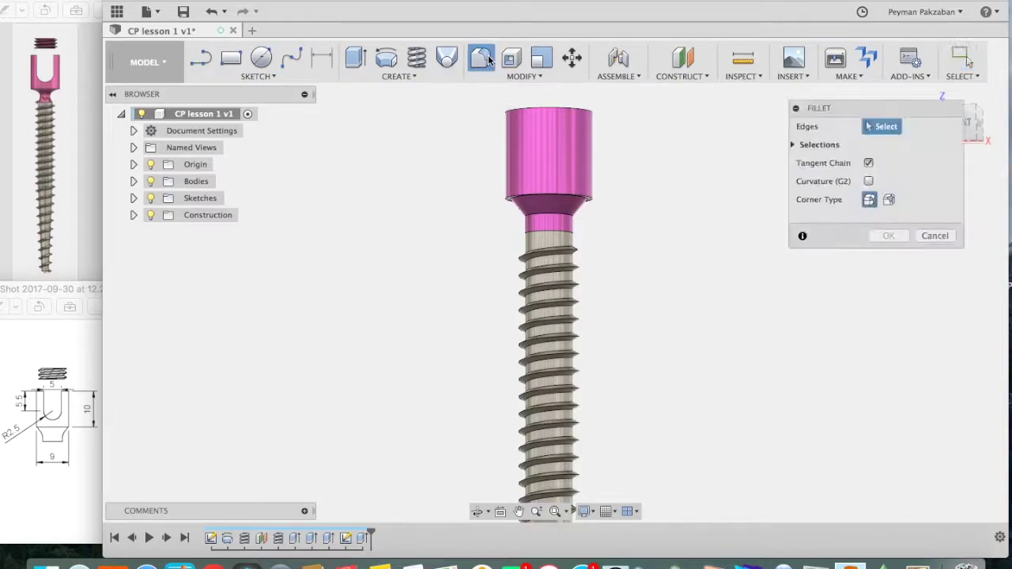
{"action": "left_click", "coordinate": [559, 218]}
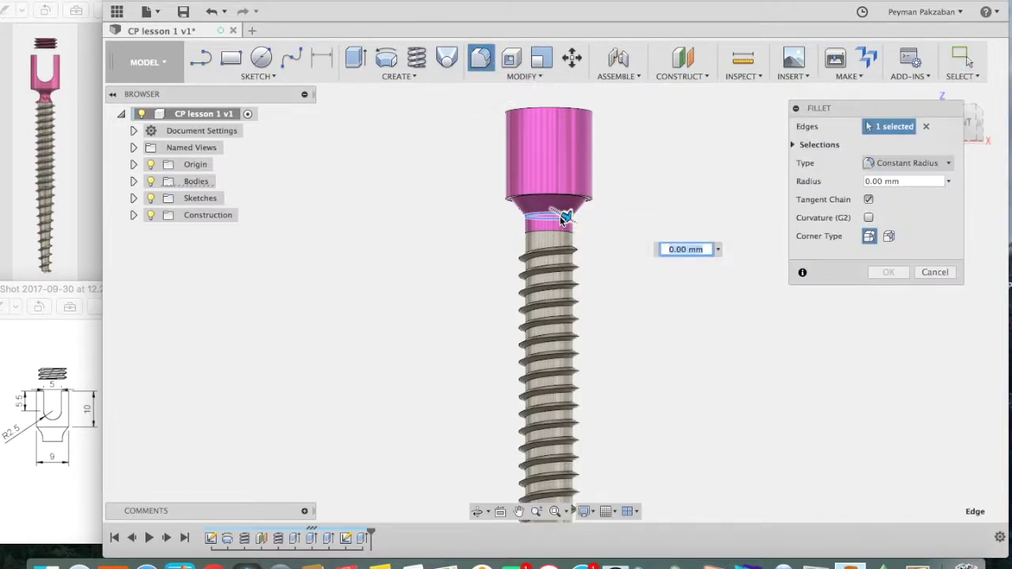
{"action": "left_click_drag", "start_coordinate": [564, 219], "coordinate": [566, 218]}
{"action": "type", "text": "3"}
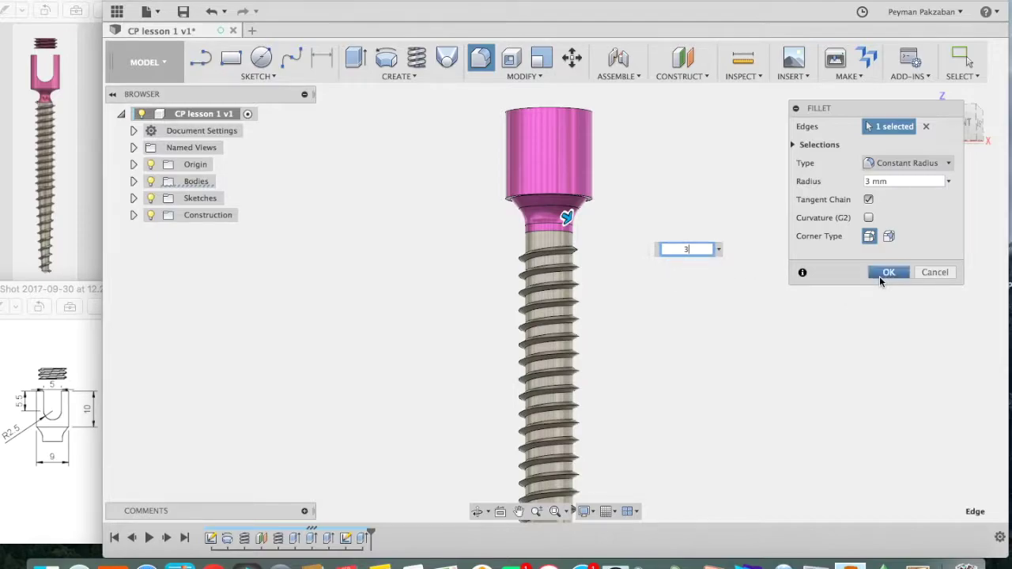
{"action": "left_click", "coordinate": [887, 272]}
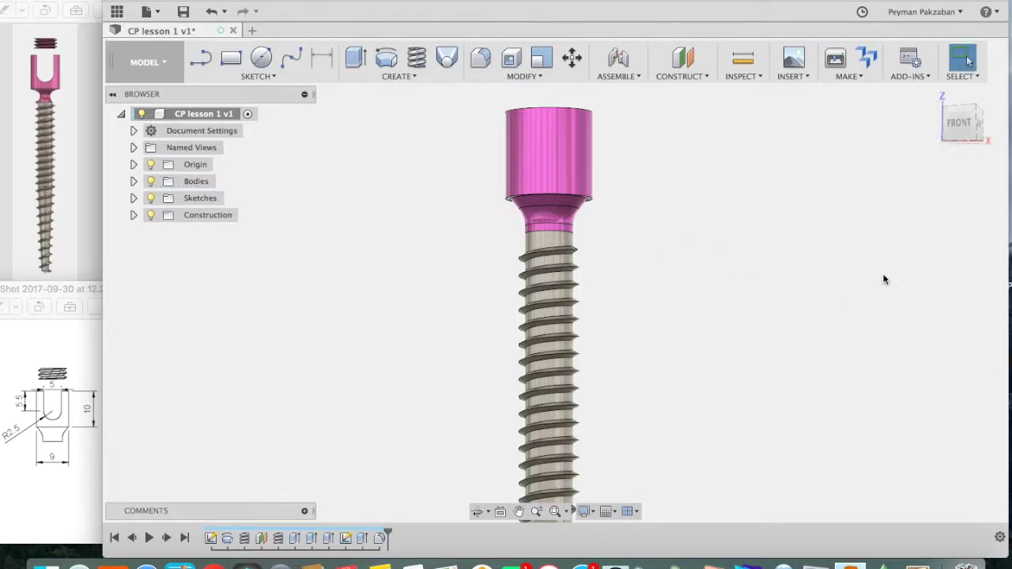
- Sketch a center rectangle 9 mm wide and 10 mm high, centred on the head's top face, and finish the sketch
{"action": "left_click_drag", "start_coordinate": [973, 106], "coordinate": [971, 126]}
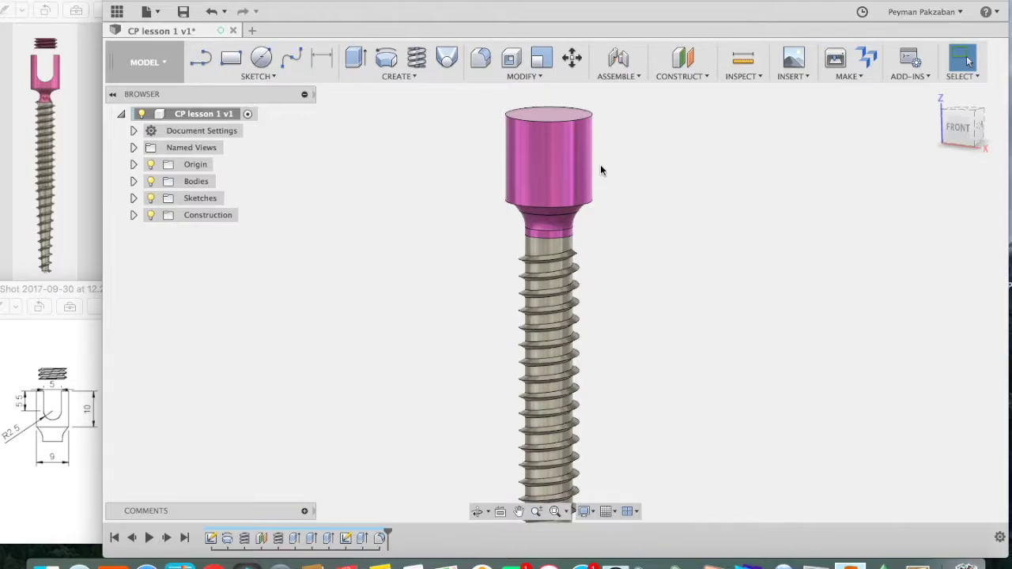
{"action": "left_click", "coordinate": [269, 75]}
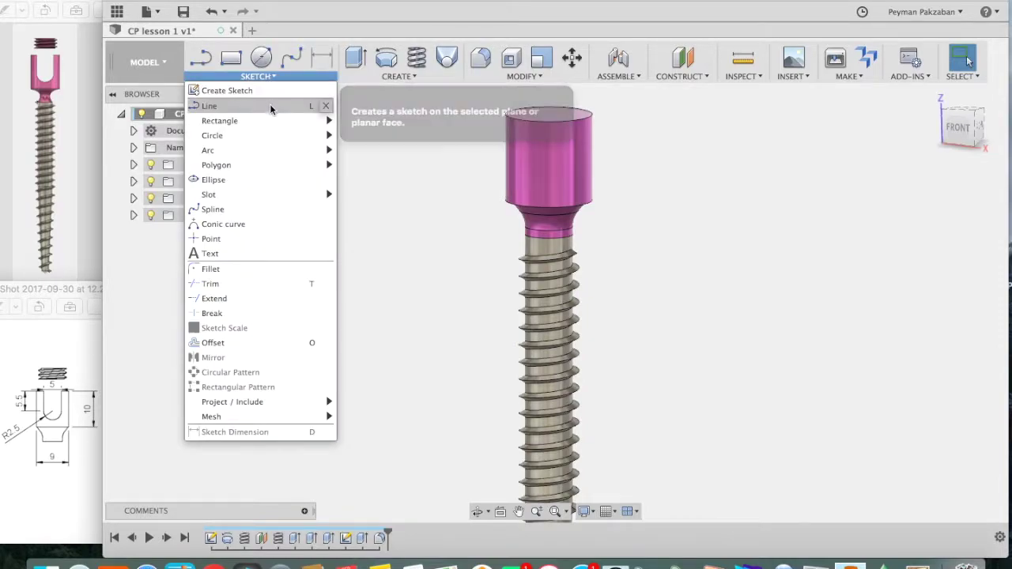
{"action": "mouse_move", "coordinate": [270, 125]}
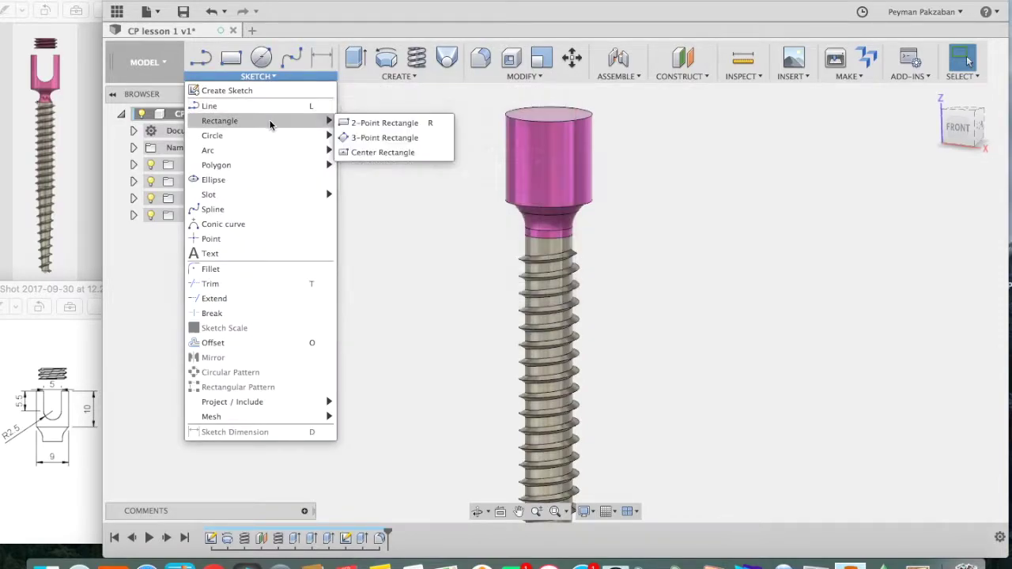
{"action": "left_click", "coordinate": [376, 151]}
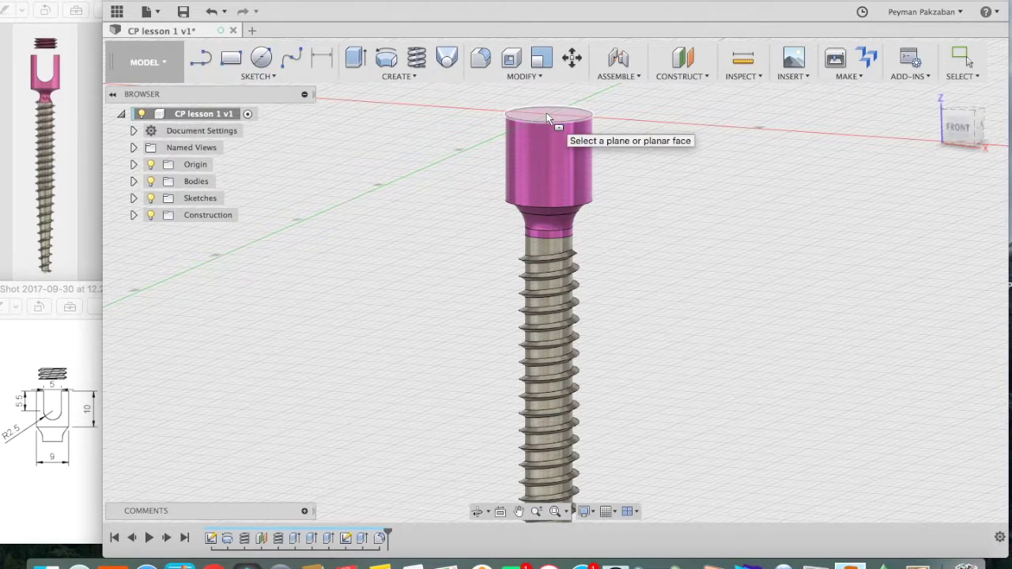
{"action": "left_click", "coordinate": [546, 112]}
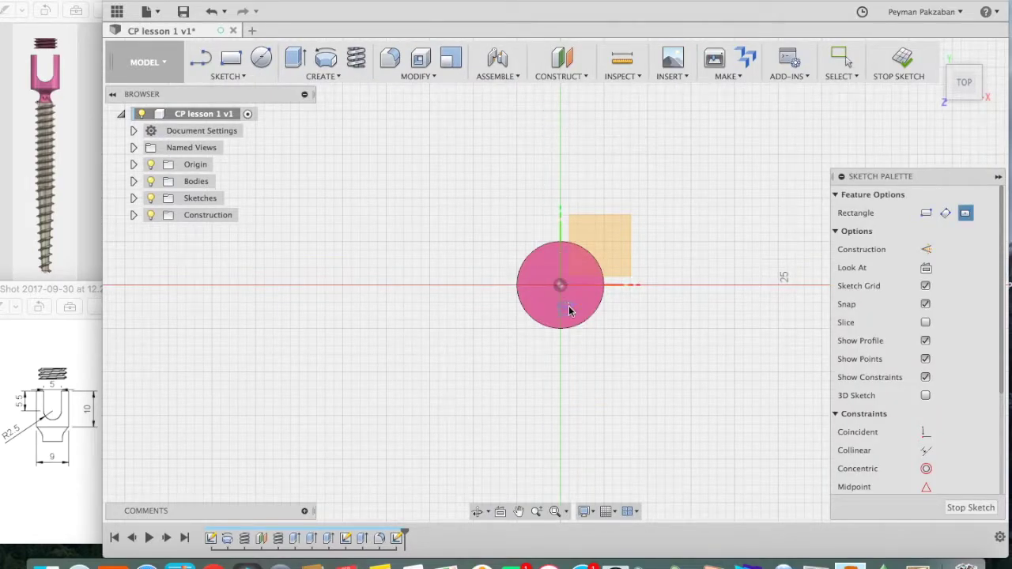
{"action": "left_click", "coordinate": [561, 290]}
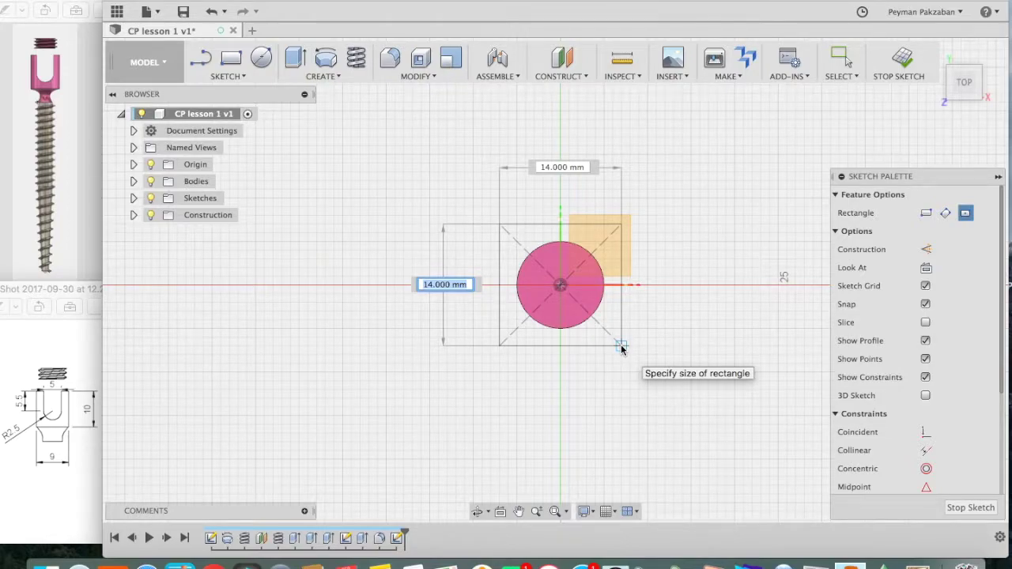
{"action": "type", "text": "10"}
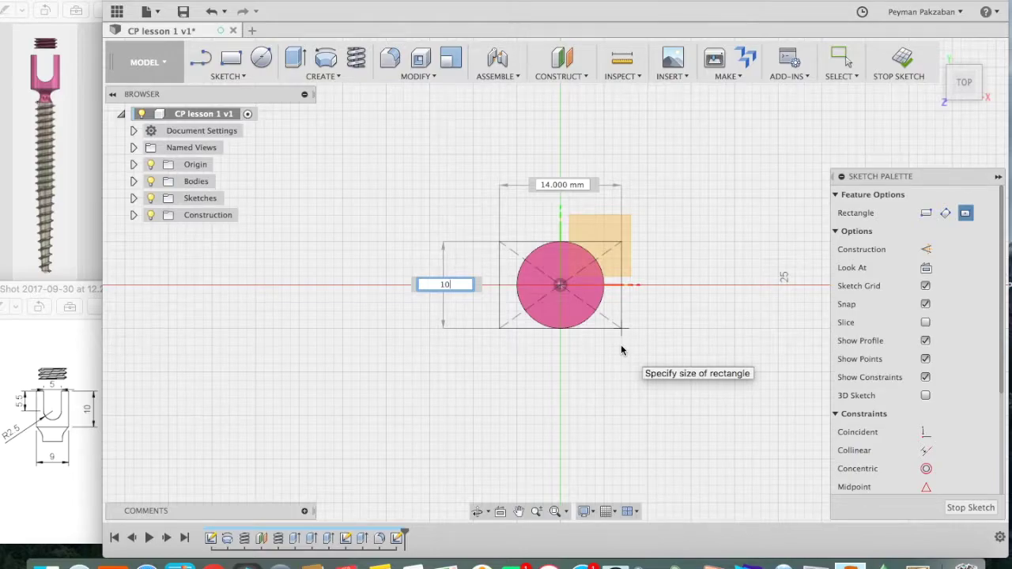
{"action": "key", "text": "Tab"}
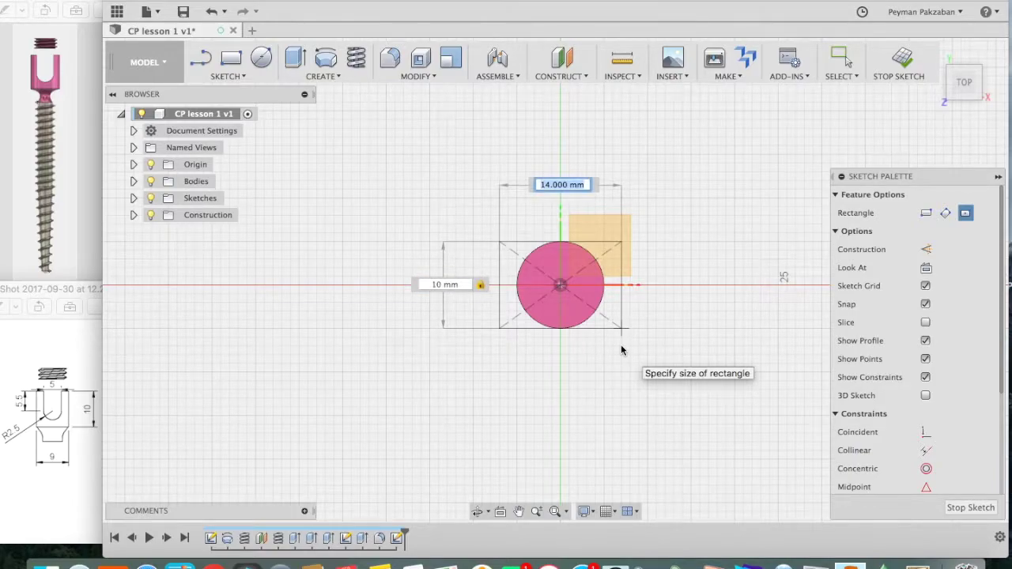
{"action": "type", "text": "9"}
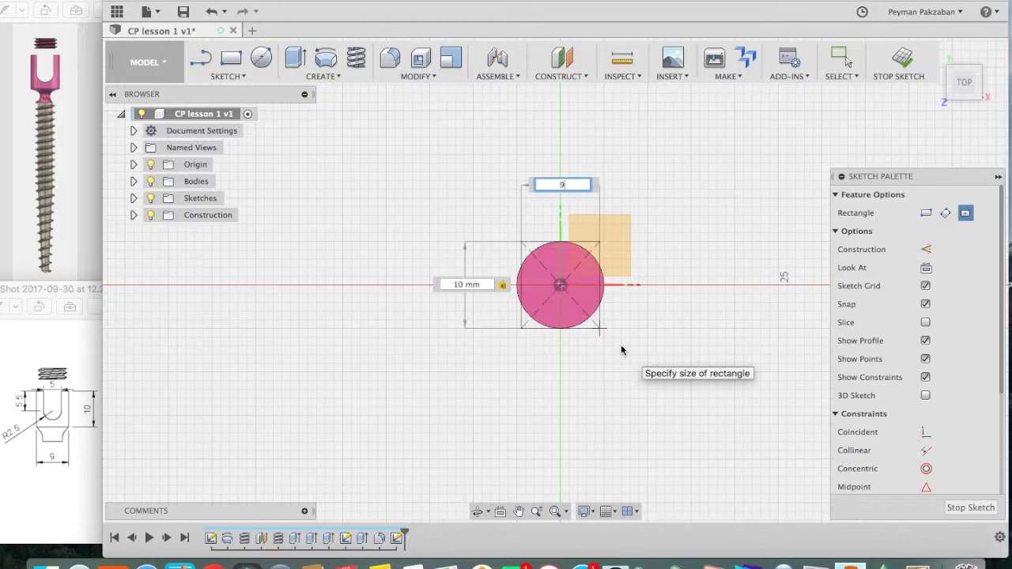
{"action": "key", "text": "Return"}
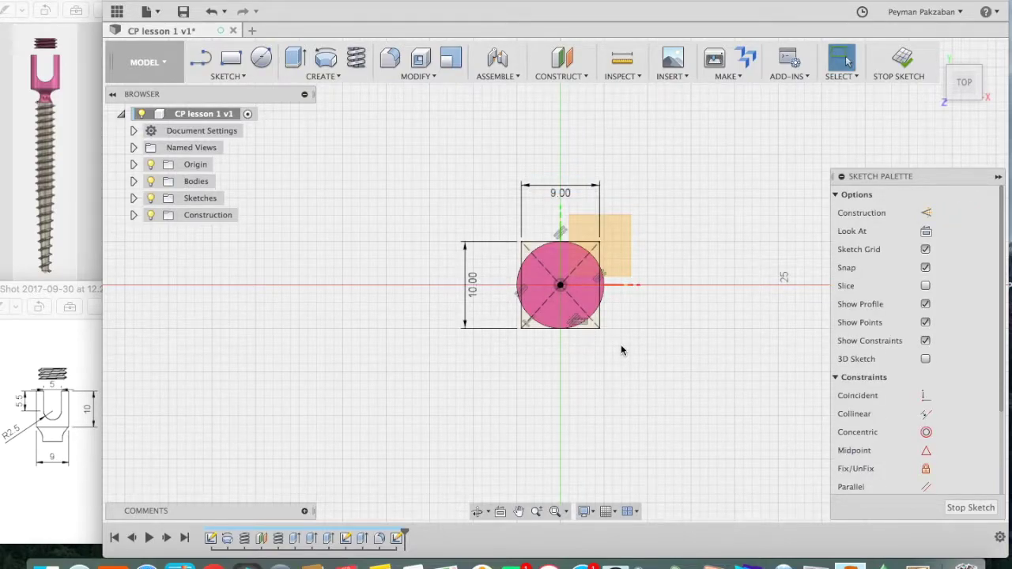
{"action": "left_click", "coordinate": [972, 508]}
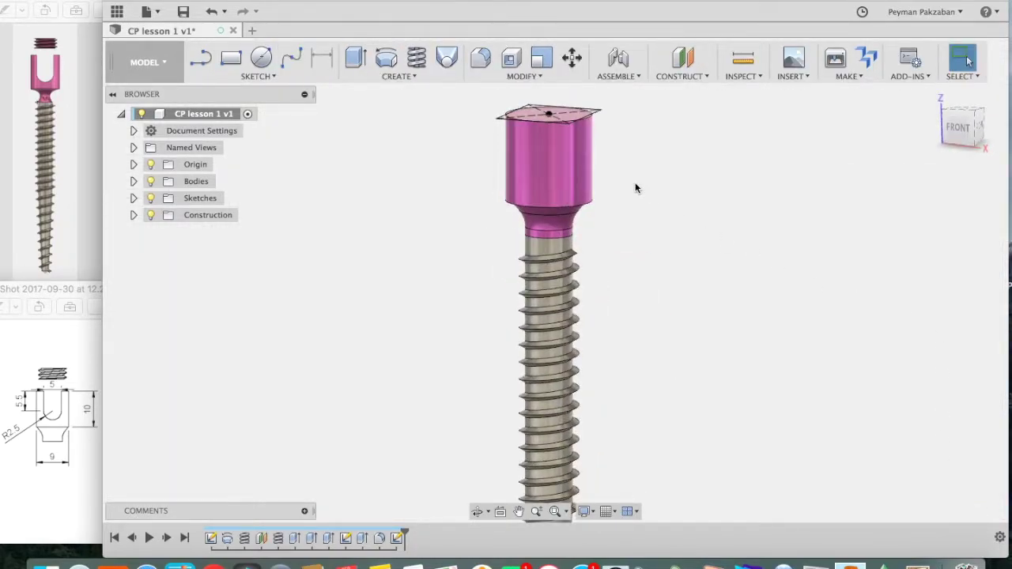
- Extrude the two circular-segment profiles outside the rectangle downward 31 mm as a cut, forming flats on opposite sides of the head
{"action": "scroll", "coordinate": [635, 183], "scroll_direction": "down", "scroll_amount": 4}
{"action": "left_click_drag", "start_coordinate": [976, 116], "coordinate": [944, 159]}
{"action": "scroll", "coordinate": [719, 286], "scroll_direction": "up", "scroll_amount": 5}
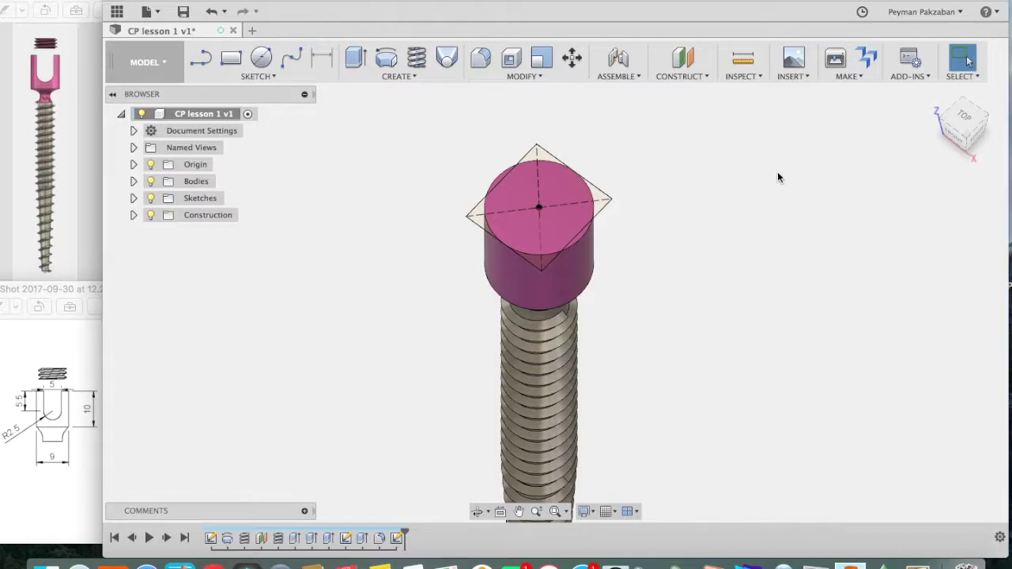
{"action": "left_click", "coordinate": [355, 60]}
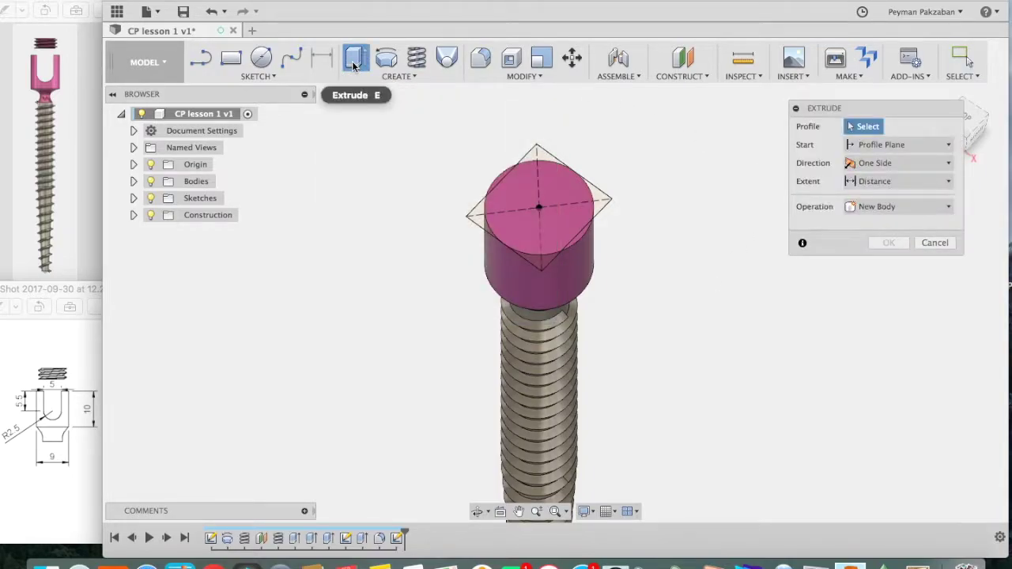
{"action": "left_click", "coordinate": [580, 237]}
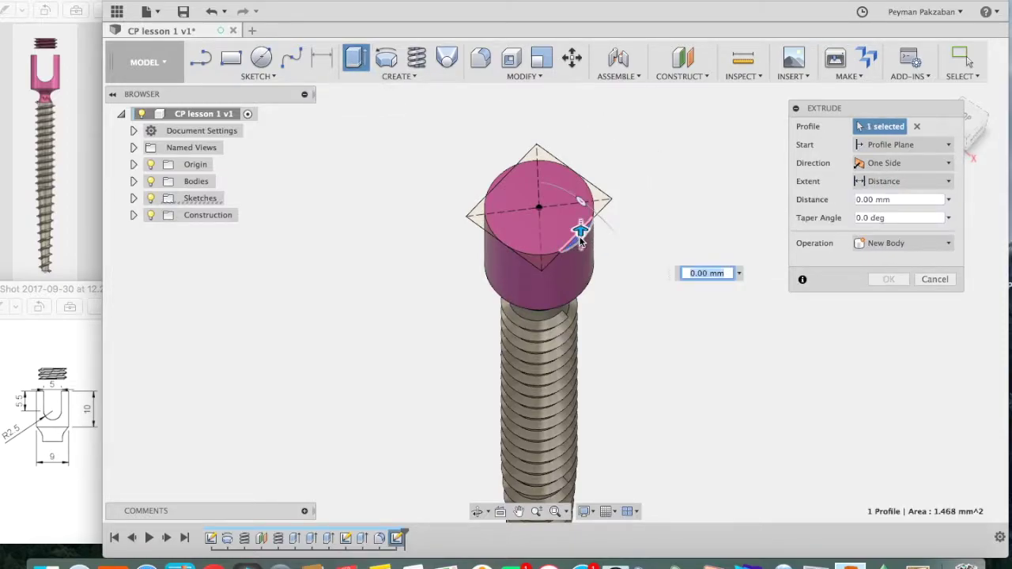
{"action": "left_click", "coordinate": [501, 180]}
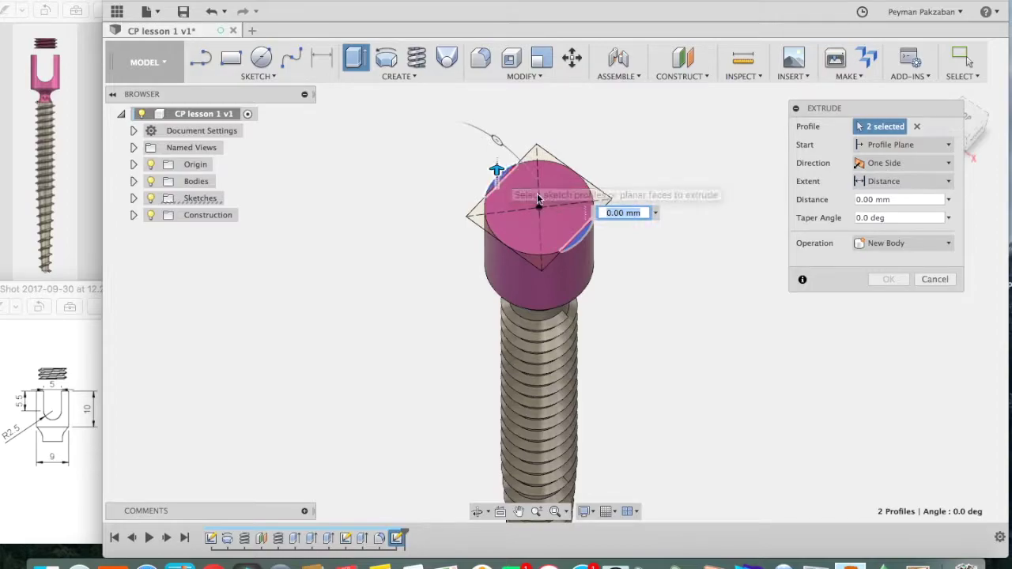
{"action": "left_click_drag", "start_coordinate": [496, 171], "coordinate": [464, 345]}
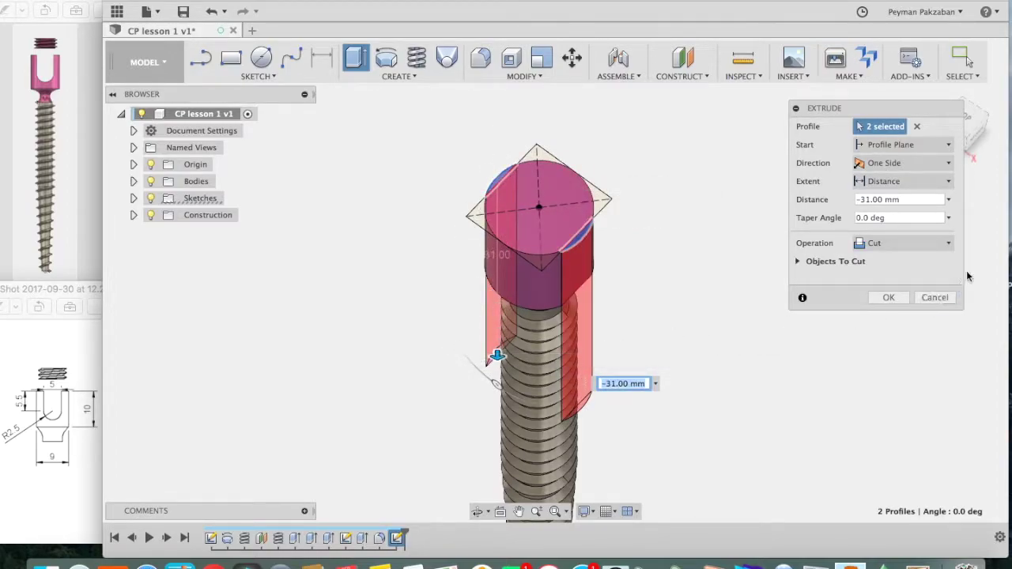
{"action": "left_click", "coordinate": [893, 297]}
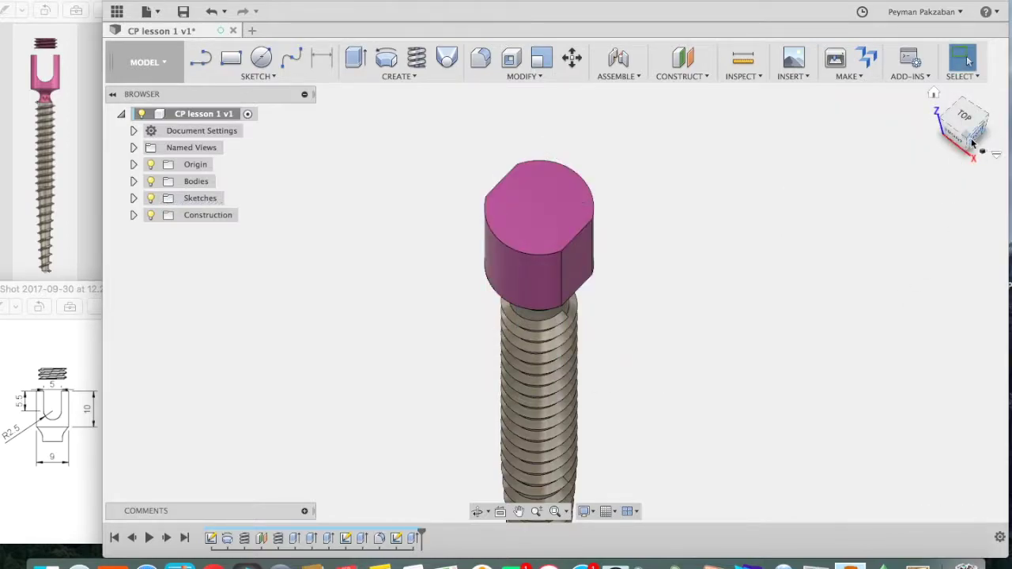
- Sketch a horizontal line about 47.5 mm long across the head on the front plane and convert it to a construction line
{"action": "mouse_move", "coordinate": [965, 120]}
{"action": "left_mouse_down"}
{"action": "mouse_move", "coordinate": [947, 95]}
{"action": "mouse_move", "coordinate": [1000, 103]}
{"action": "mouse_move", "coordinate": [86, 98]}
{"action": "mouse_move", "coordinate": [21, 99]}
{"action": "mouse_move", "coordinate": [972, 95]}
{"action": "mouse_move", "coordinate": [4, 122]}
{"action": "mouse_move", "coordinate": [988, 115]}
{"action": "mouse_move", "coordinate": [16, 102]}
{"action": "mouse_move", "coordinate": [16, 92]}
{"action": "left_mouse_up"}
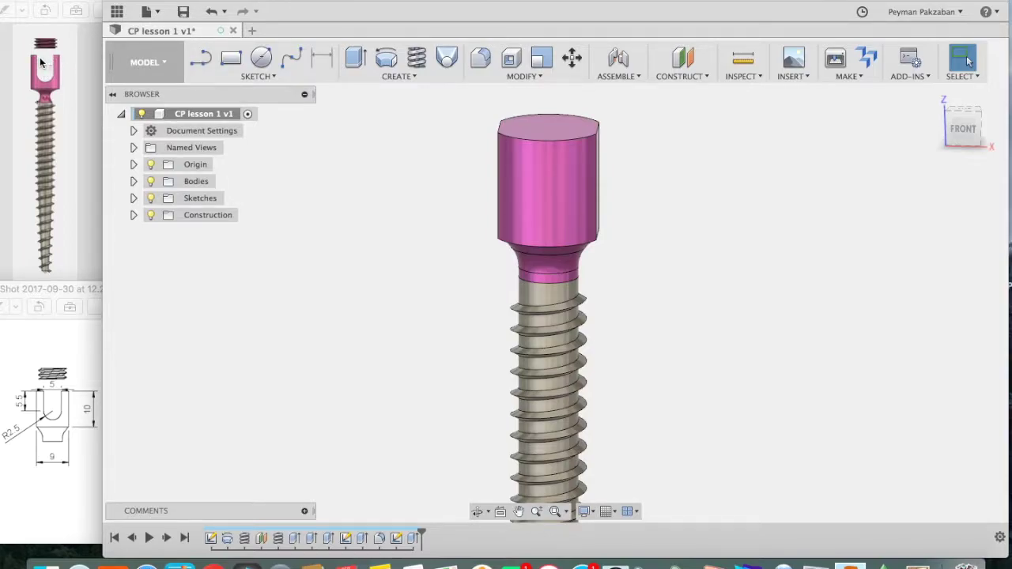
{"action": "left_click", "coordinate": [964, 133]}
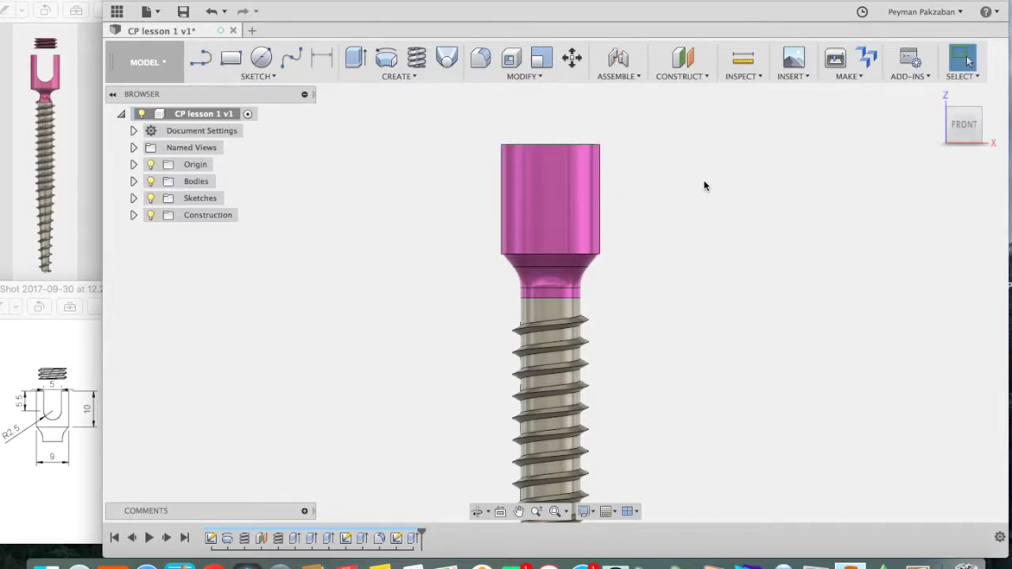
{"action": "left_click", "coordinate": [194, 63]}
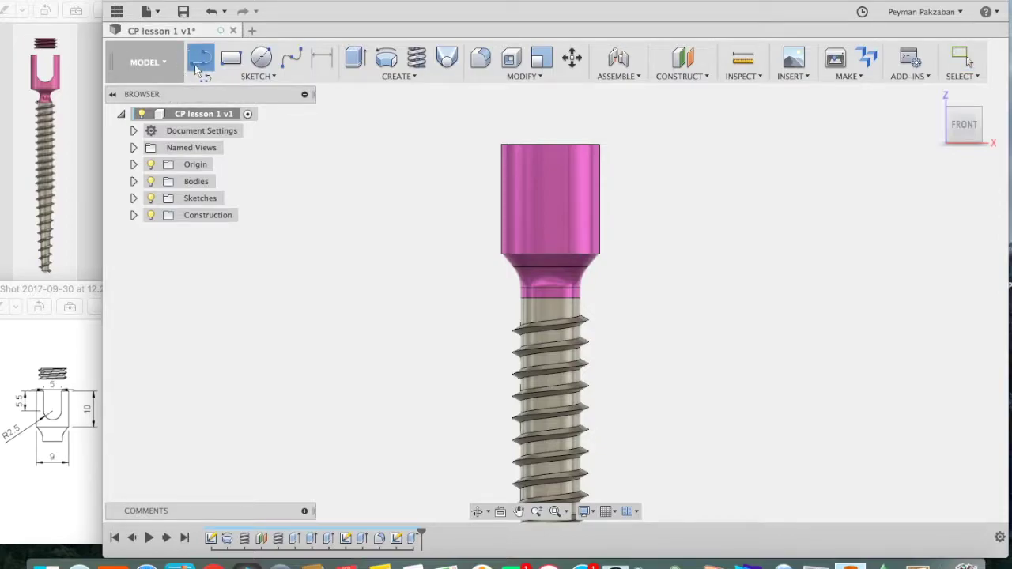
{"action": "left_click", "coordinate": [438, 190]}
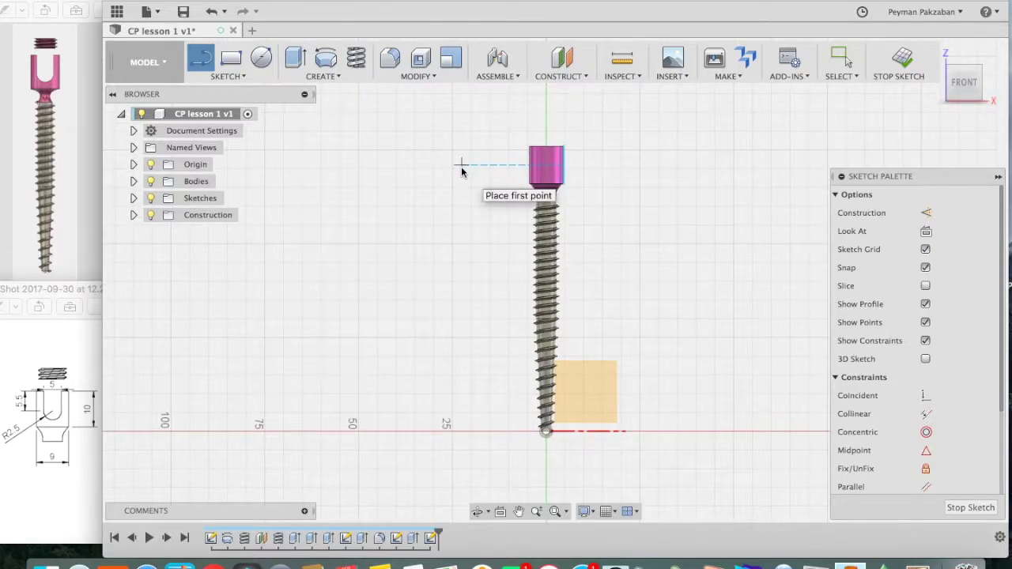
{"action": "left_click", "coordinate": [463, 166]}
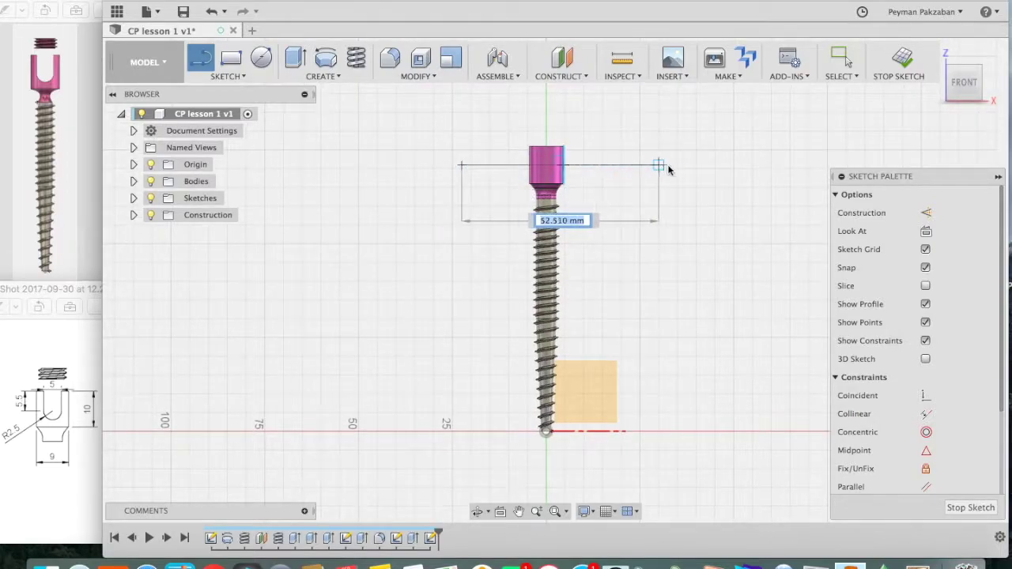
{"action": "left_click", "coordinate": [638, 165]}
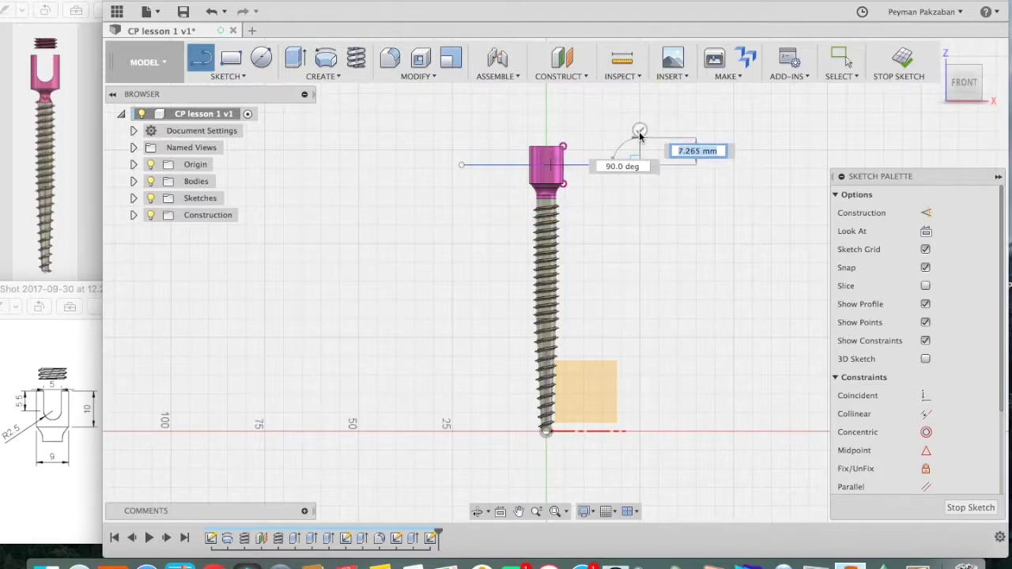
{"action": "left_click", "coordinate": [640, 131]}
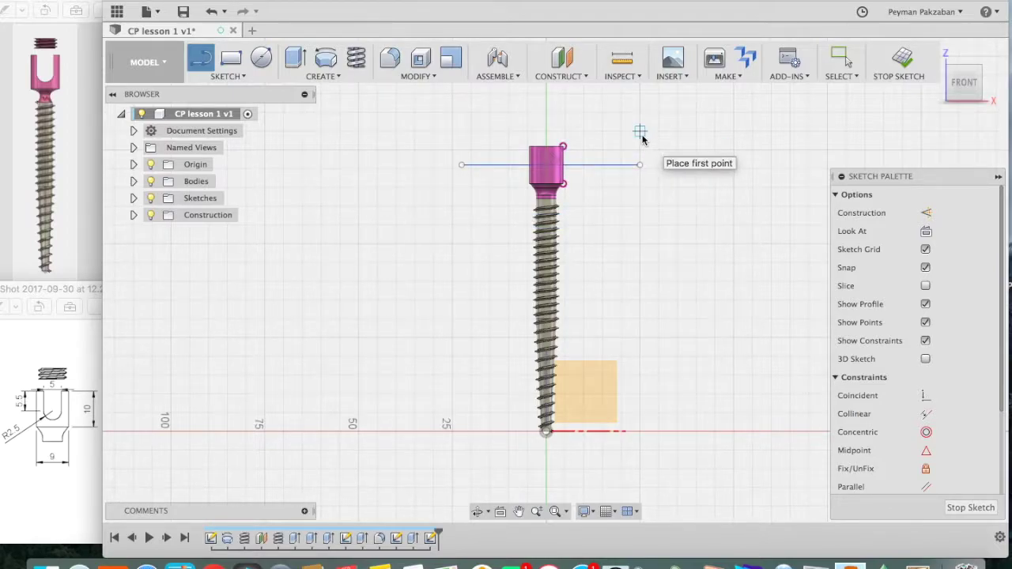
{"action": "key", "text": "Escape"}
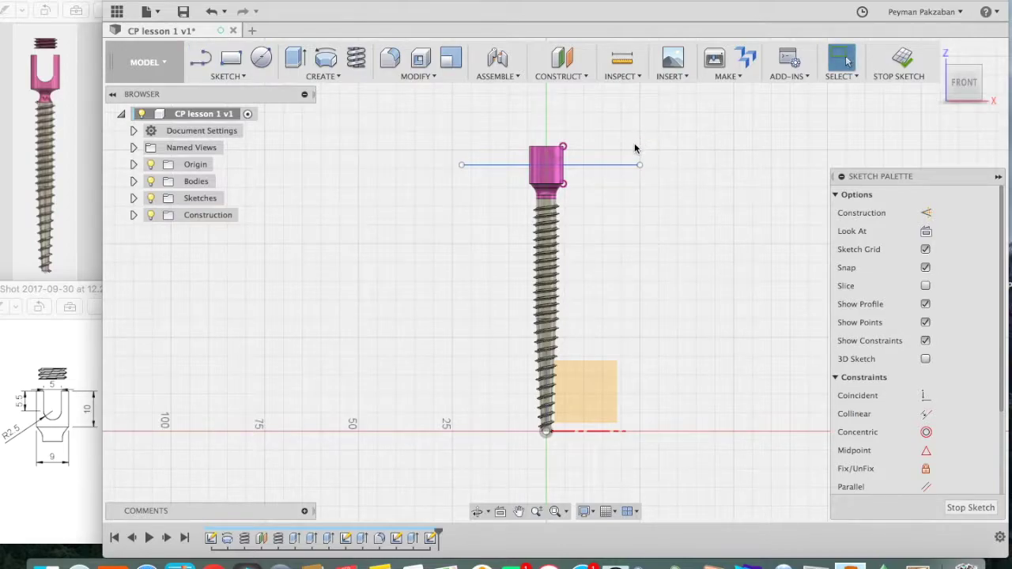
{"action": "left_click", "coordinate": [625, 166]}
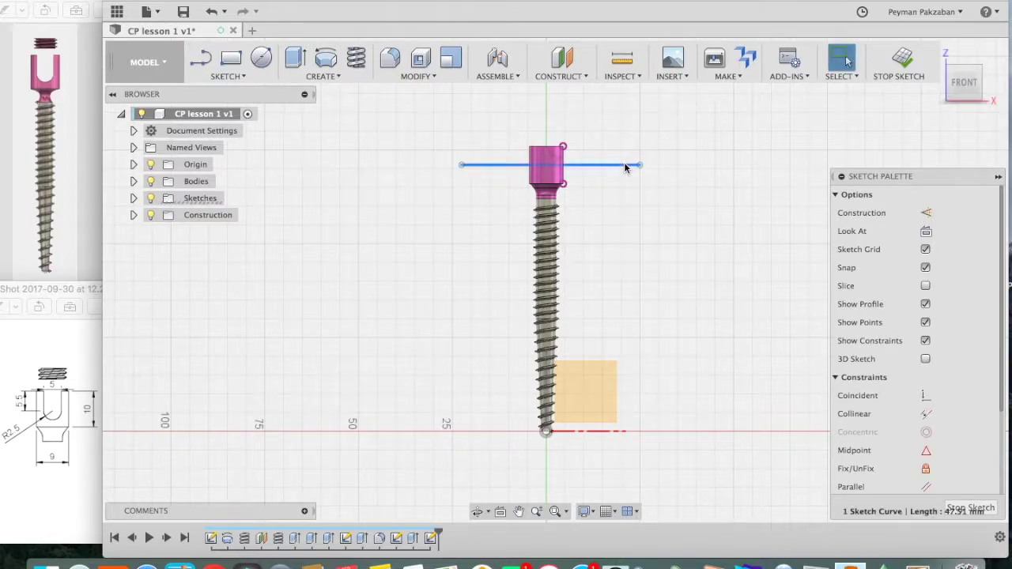
{"action": "key", "text": "x"}
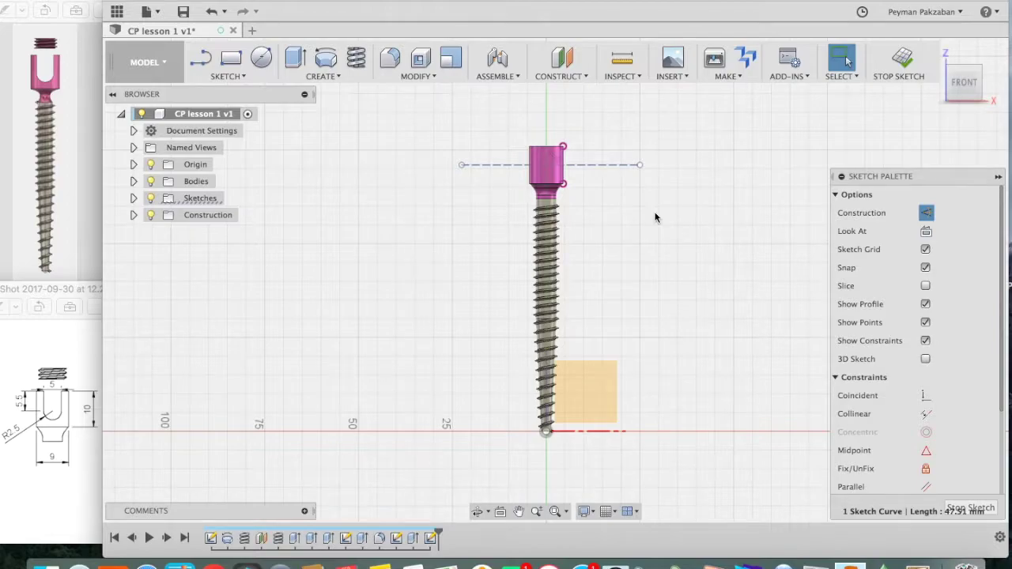
- Dimension the horizontal construction line 3 mm below the head's top corner
{"action": "key", "text": "d"}
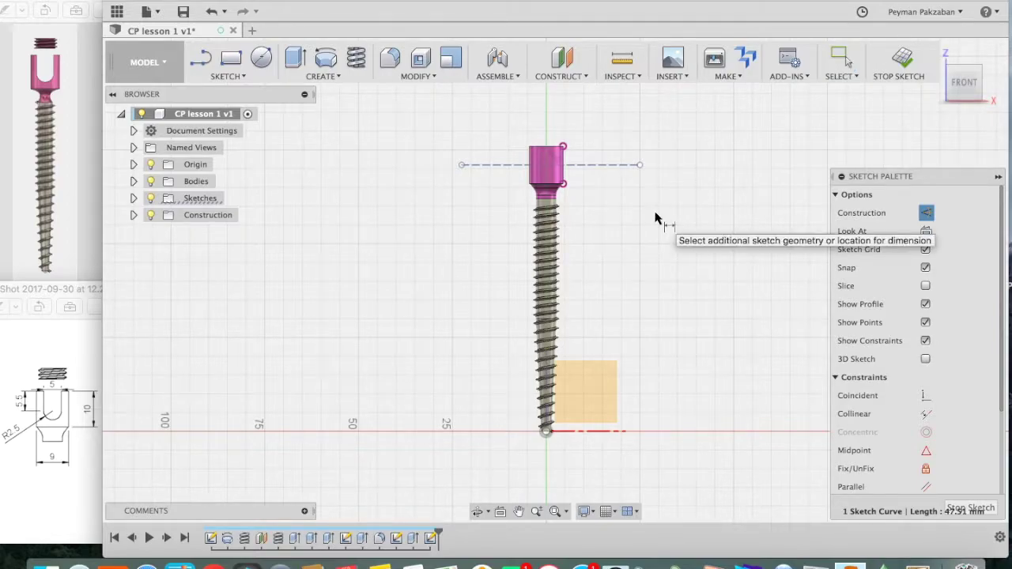
{"action": "scroll", "coordinate": [655, 218], "scroll_direction": "up", "scroll_amount": 3}
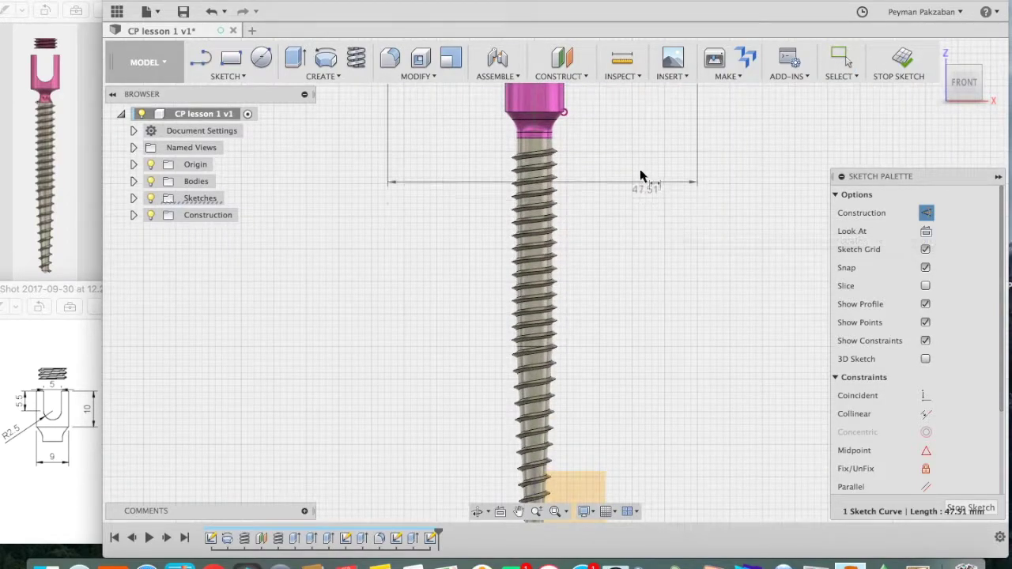
{"action": "scroll", "coordinate": [640, 185], "scroll_direction": "up", "scroll_amount": 3}
{"action": "scroll", "coordinate": [639, 184], "scroll_direction": "up", "scroll_amount": 2}
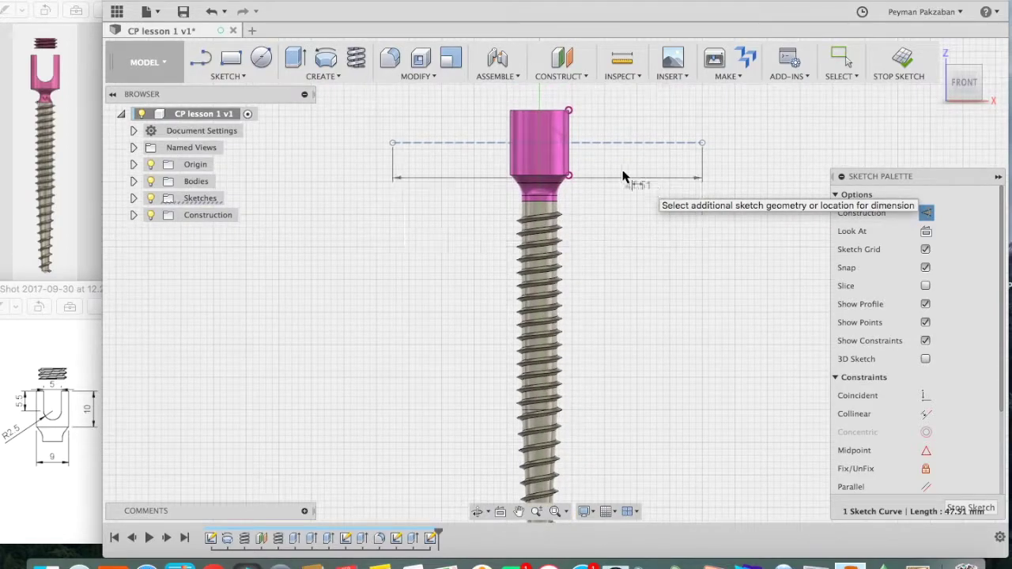
{"action": "key", "text": "Escape"}
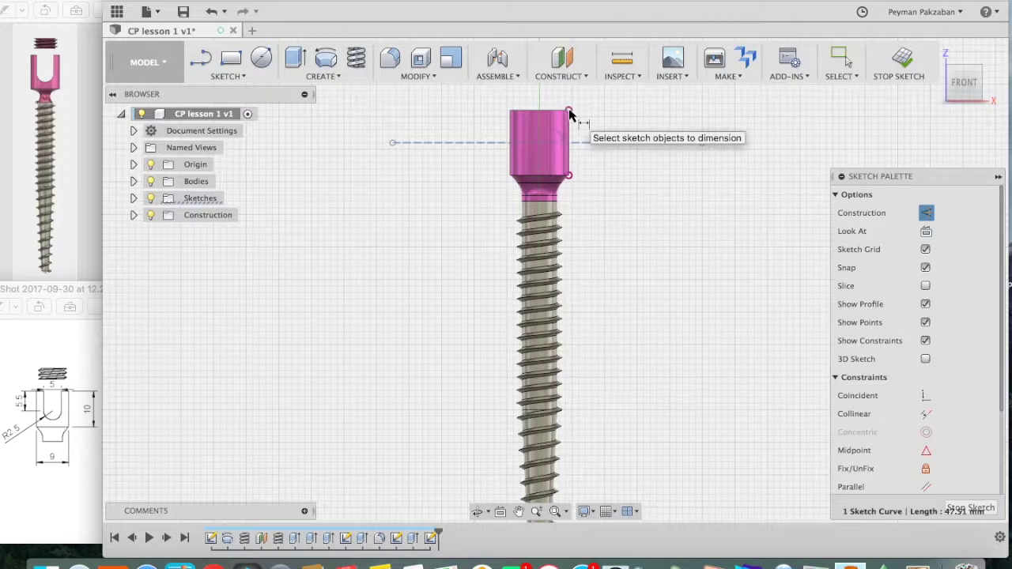
{"action": "left_click", "coordinate": [569, 112]}
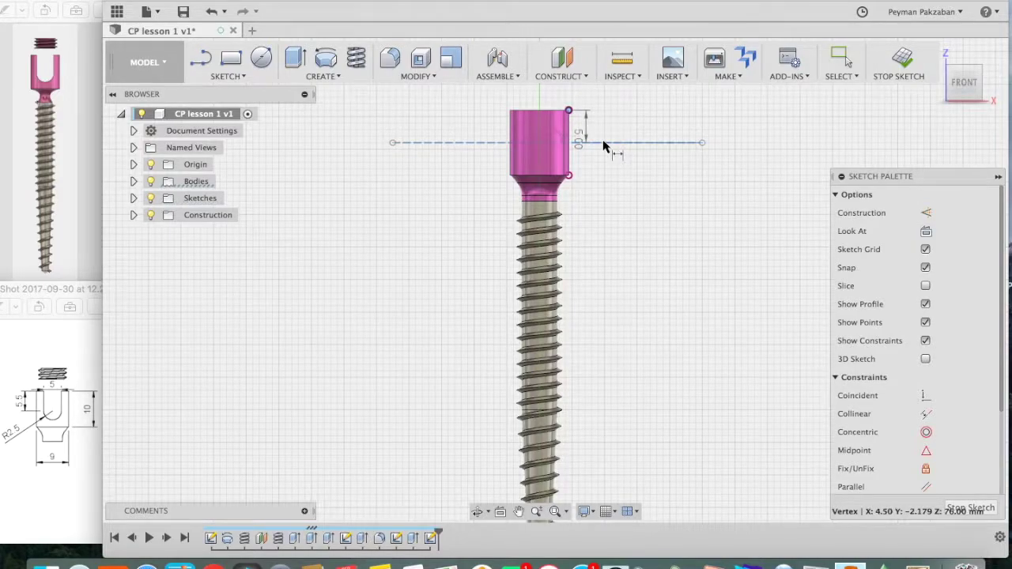
{"action": "key", "text": "Escape"}
{"action": "left_click", "coordinate": [651, 144]}
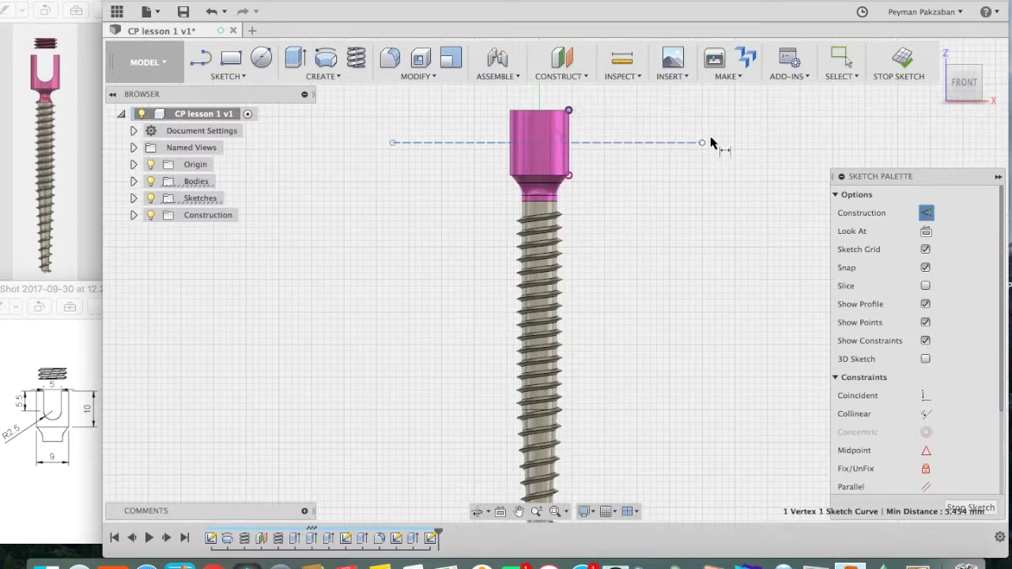
{"action": "left_click", "coordinate": [764, 143]}
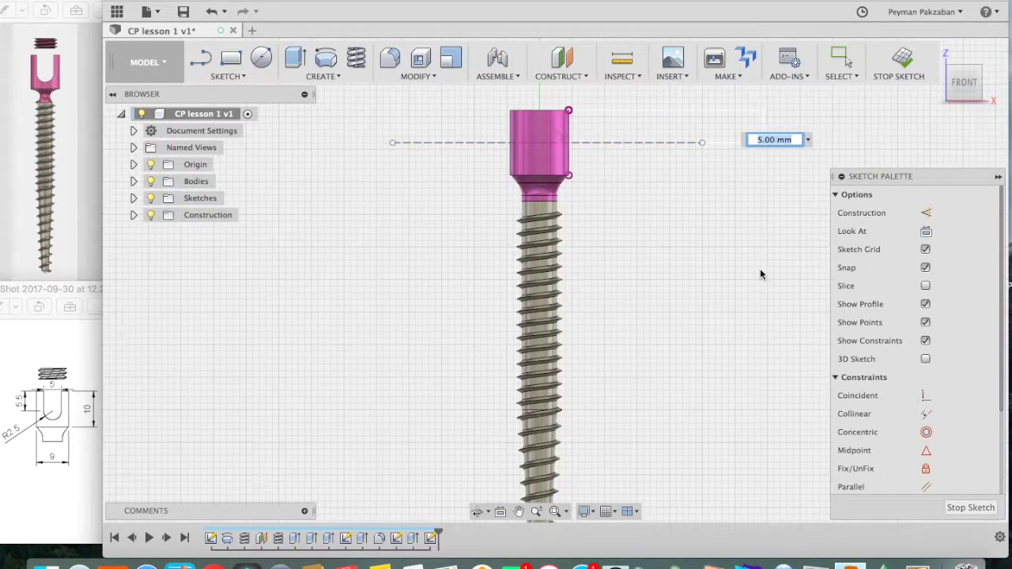
{"action": "type", "text": "3"}
{"action": "key", "text": "Return"}
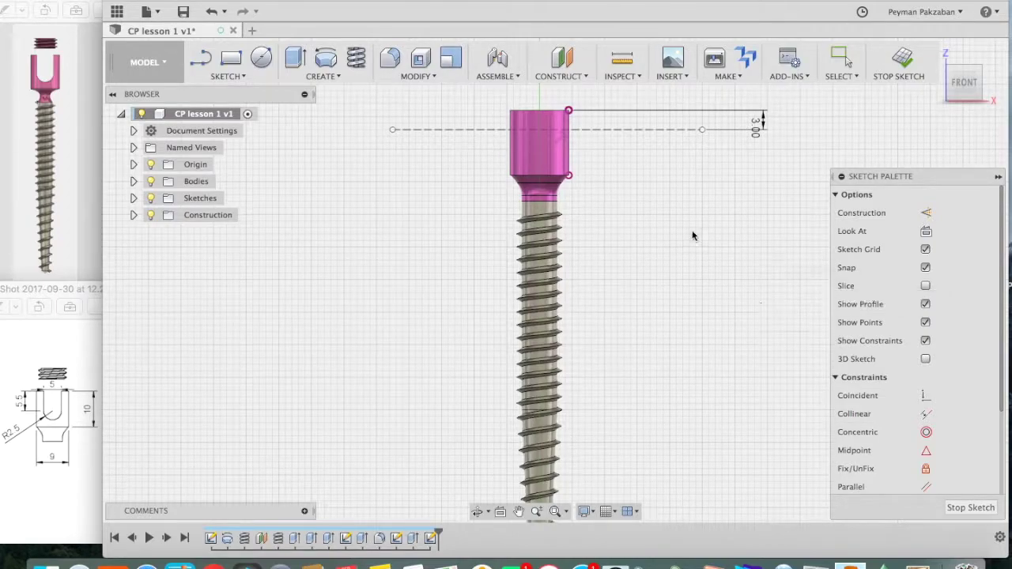
{"action": "key", "text": "Escape"}
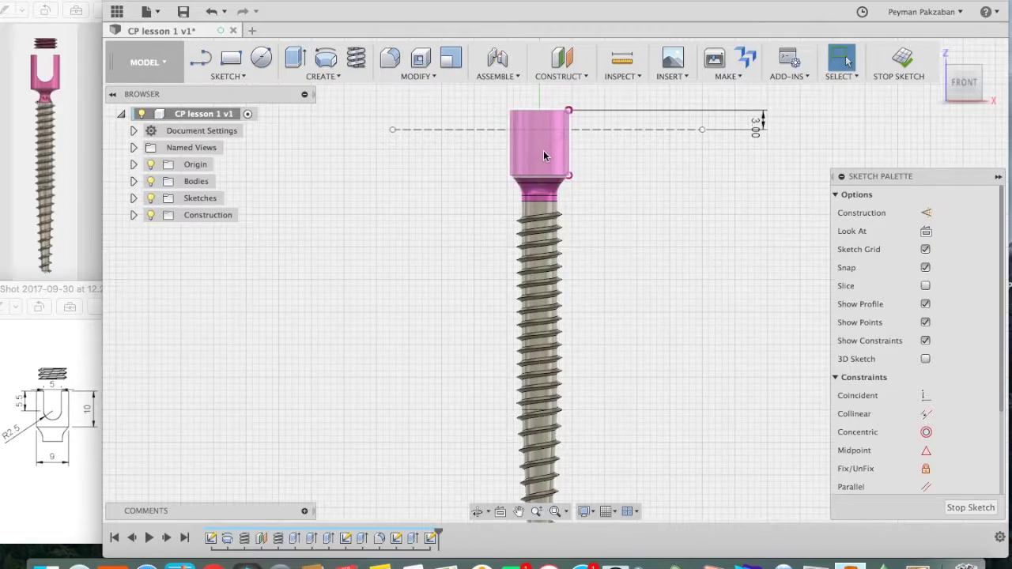
- Sketch a 2-point circle 5 mm in diameter, starting where the construction line crosses the screw's axis and extending straight down
{"action": "left_click", "coordinate": [240, 79]}
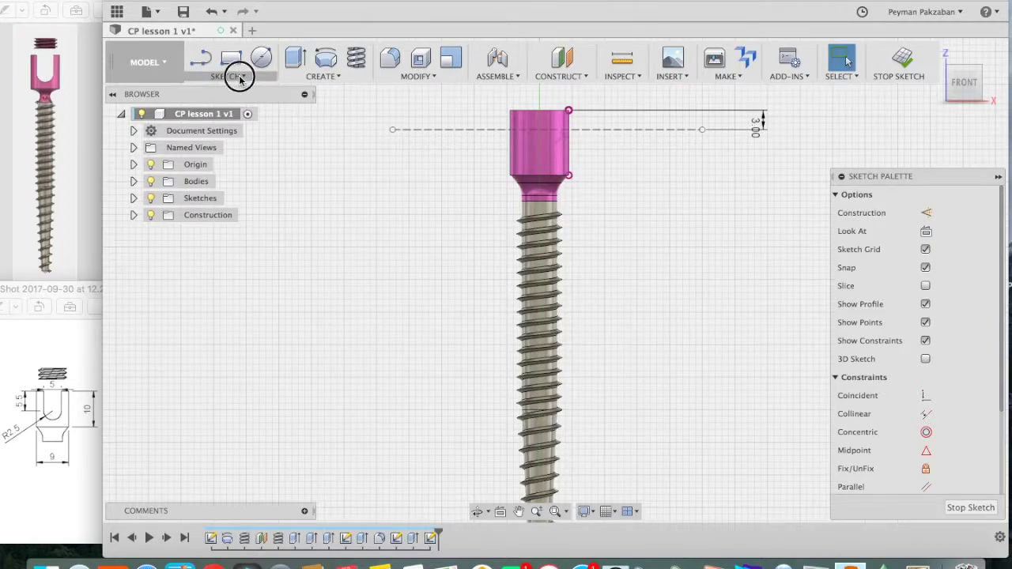
{"action": "mouse_move", "coordinate": [236, 134]}
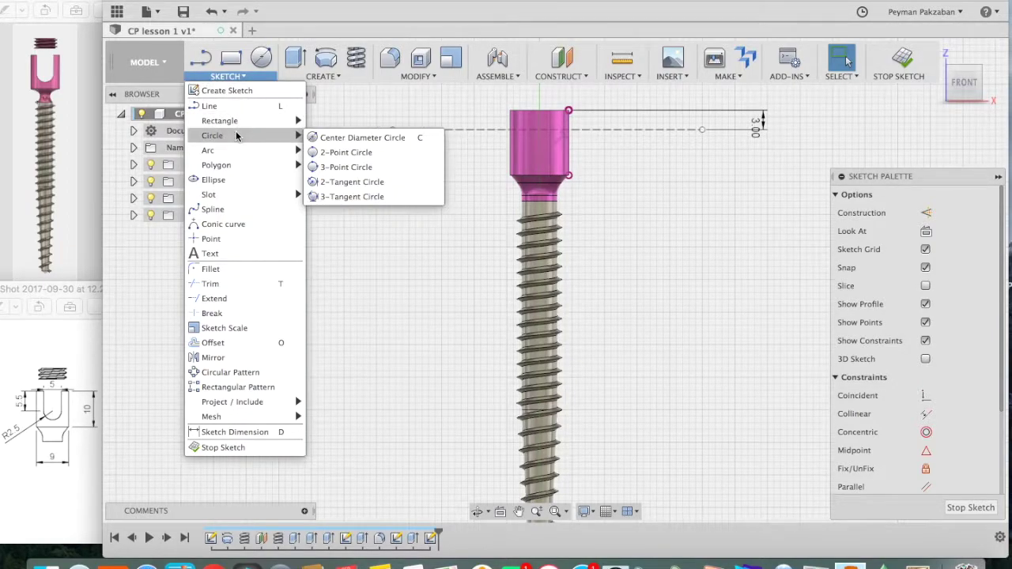
{"action": "left_click", "coordinate": [340, 153]}
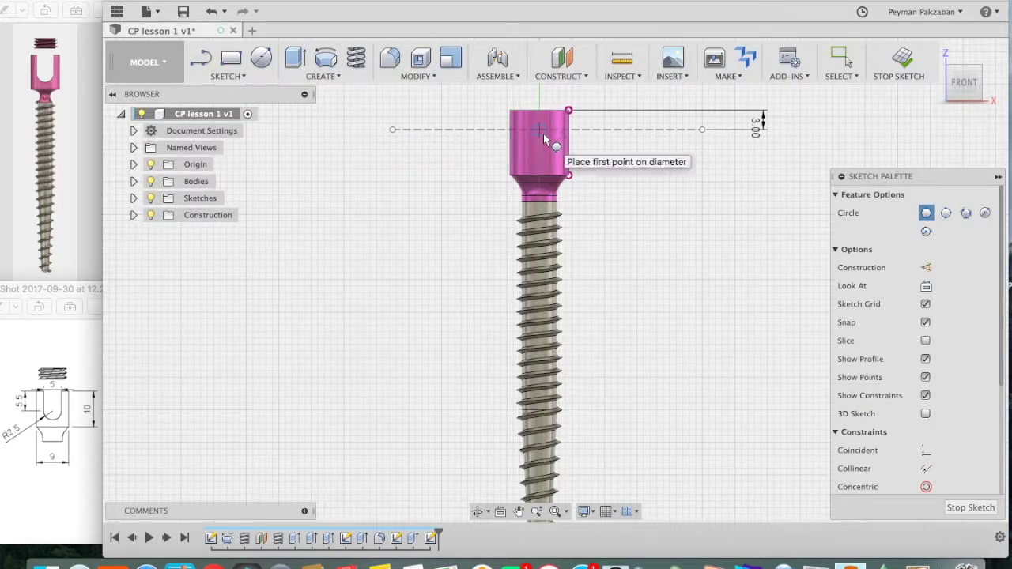
{"action": "scroll", "coordinate": [543, 134], "scroll_direction": "up", "scroll_amount": 3}
{"action": "scroll", "coordinate": [546, 144], "scroll_direction": "up", "scroll_amount": 3}
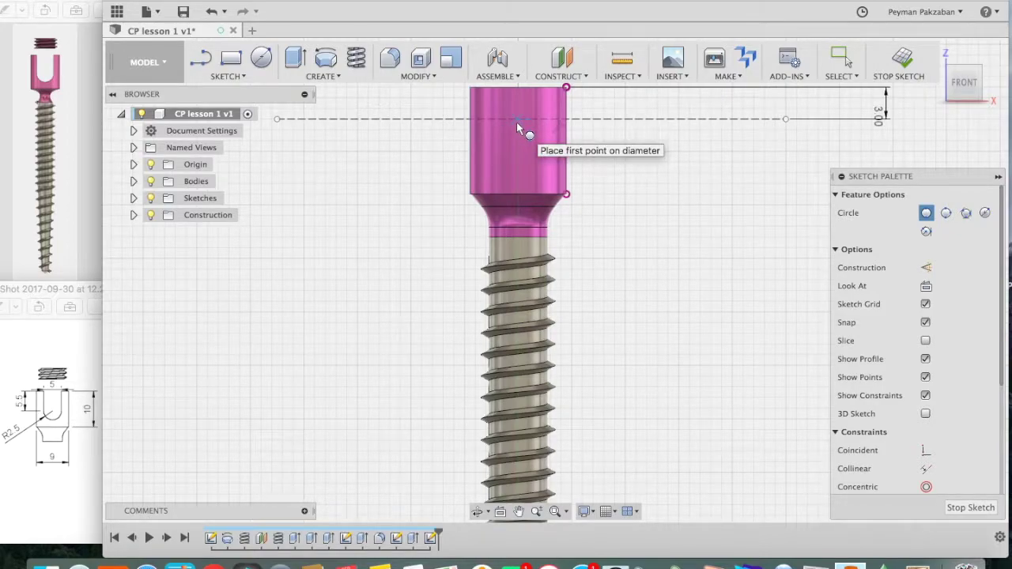
{"action": "left_click", "coordinate": [517, 122]}
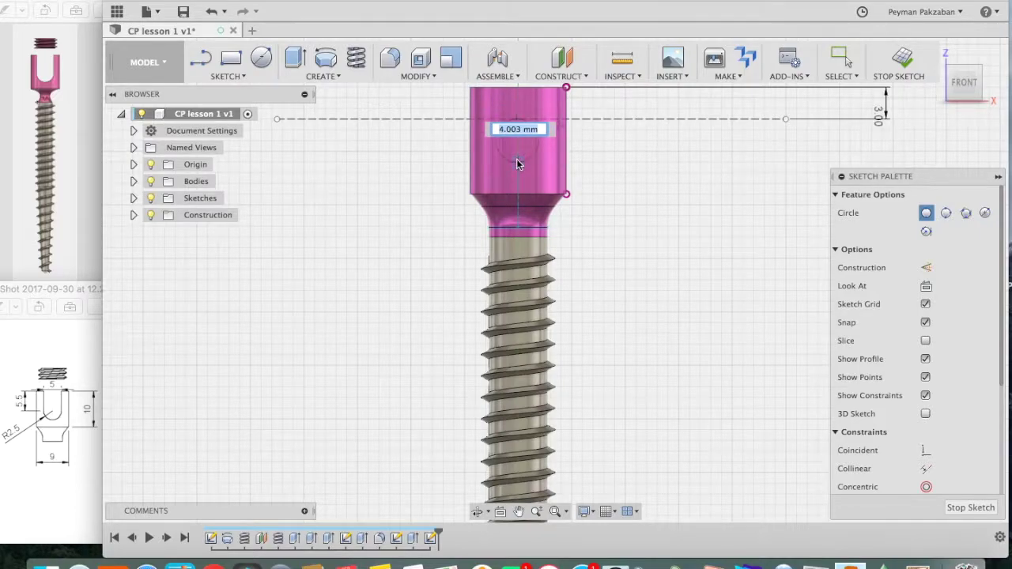
{"action": "type", "text": "5"}
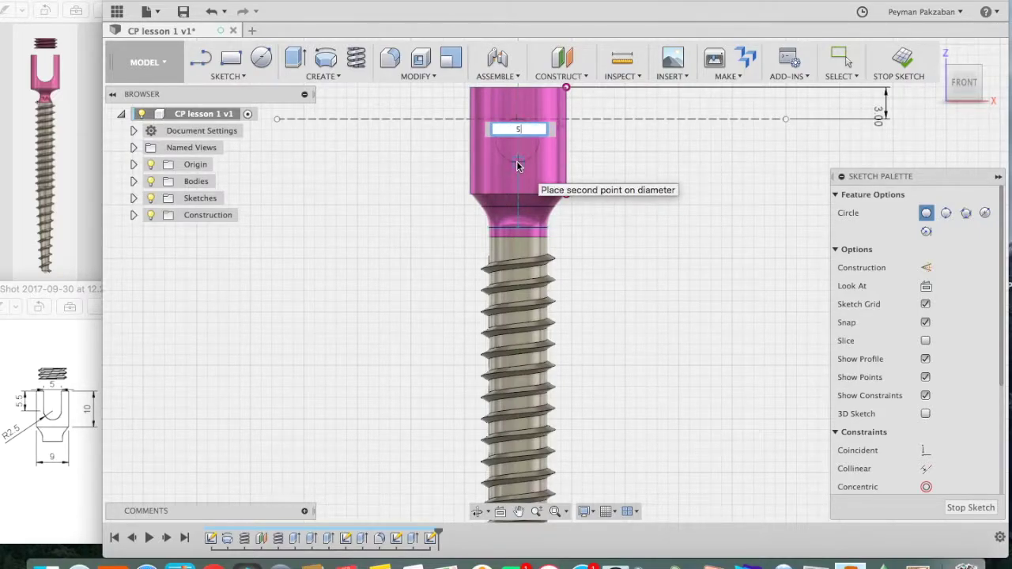
{"action": "key", "text": "Tab"}
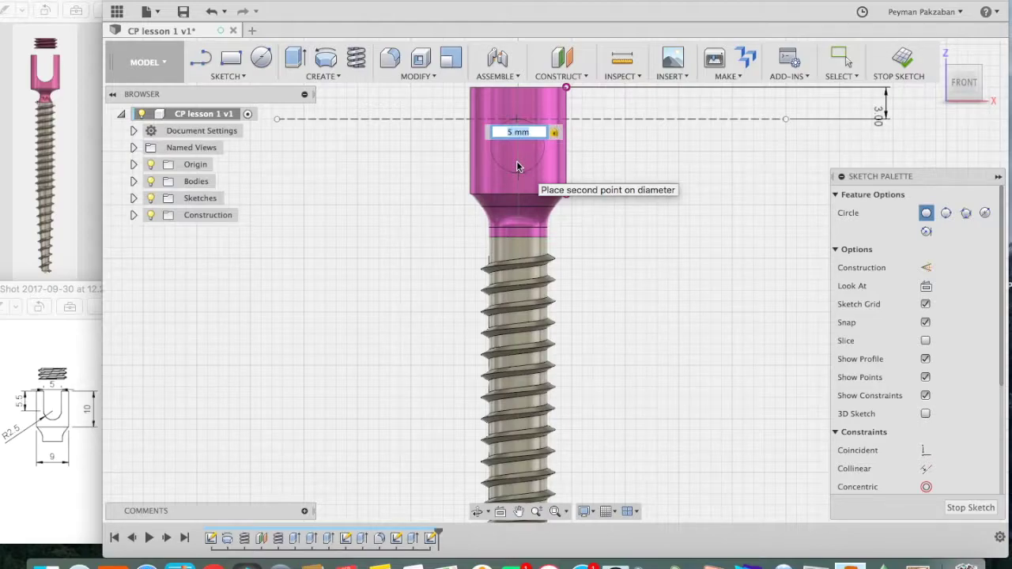
{"action": "key", "text": "Return"}
{"action": "key", "text": "Escape"}
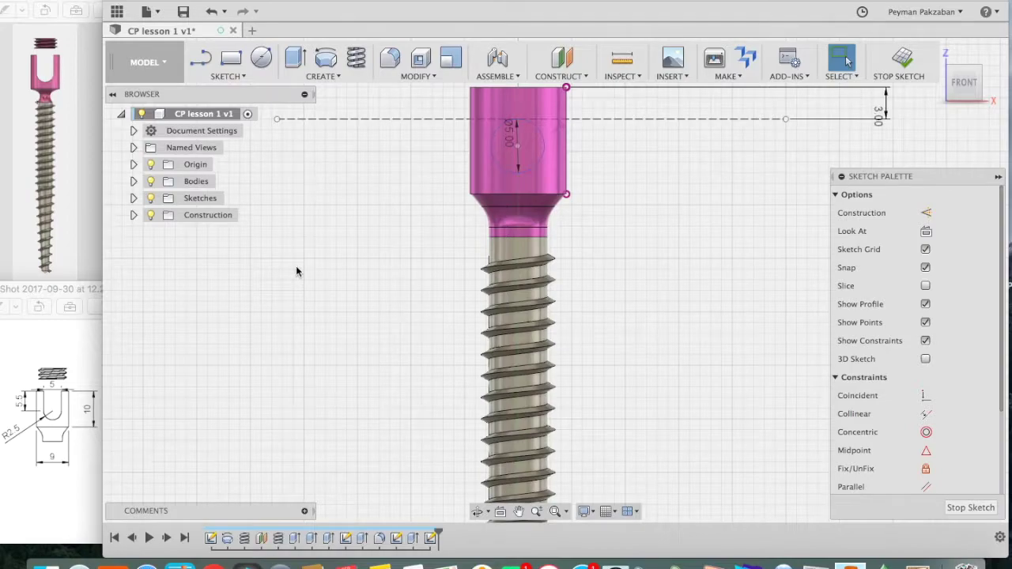
- Sketch two separate vertical lines, one on each side of the circle, from above the head's top edge down past the circle
{"action": "left_click", "coordinate": [203, 60]}
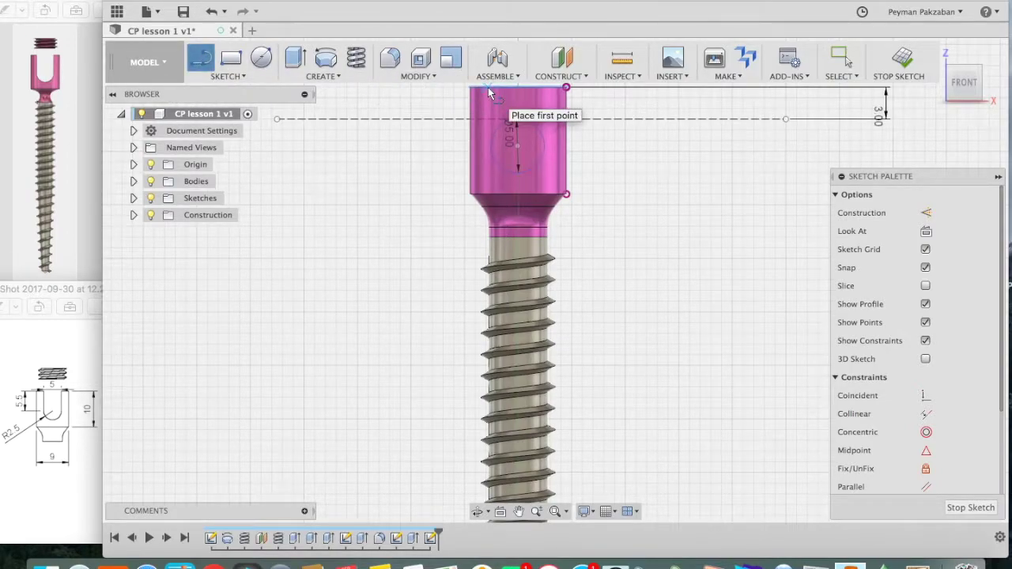
{"action": "scroll", "coordinate": [488, 91], "scroll_direction": "up", "scroll_amount": 1}
{"action": "scroll", "coordinate": [487, 87], "scroll_direction": "down", "scroll_amount": 2}
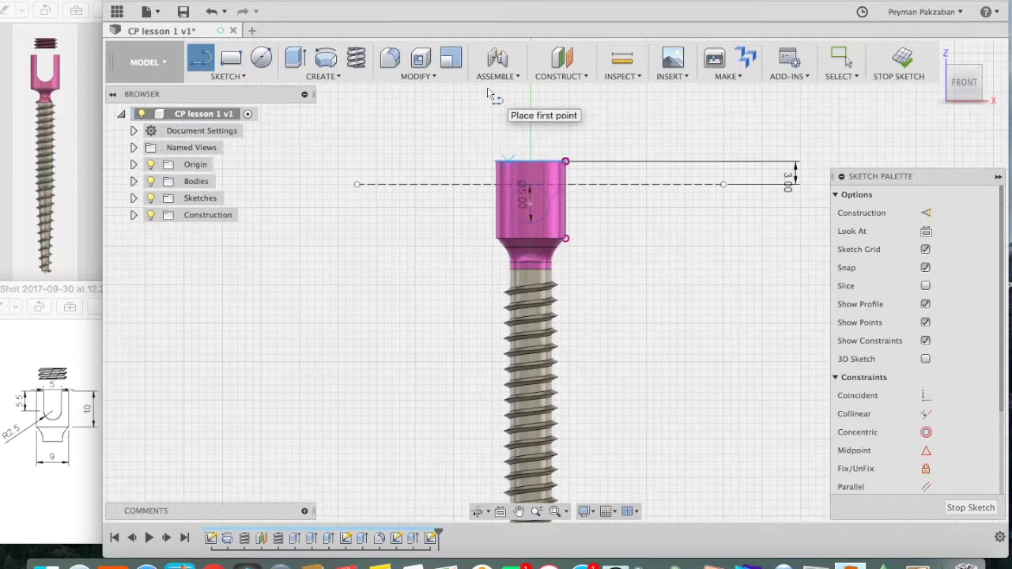
{"action": "left_click", "coordinate": [506, 140]}
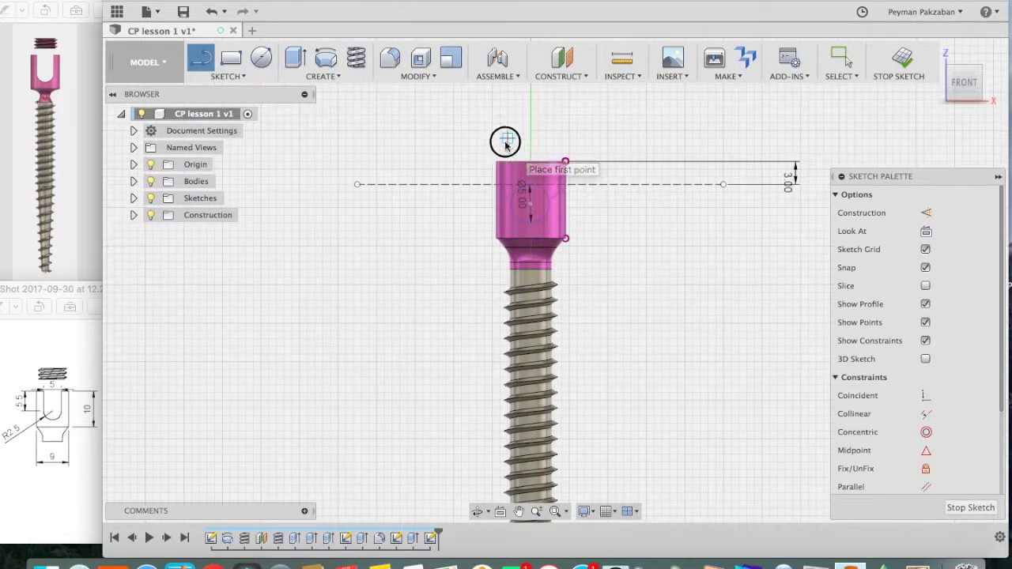
{"action": "left_click", "coordinate": [509, 235]}
{"action": "key", "text": "Escape"}
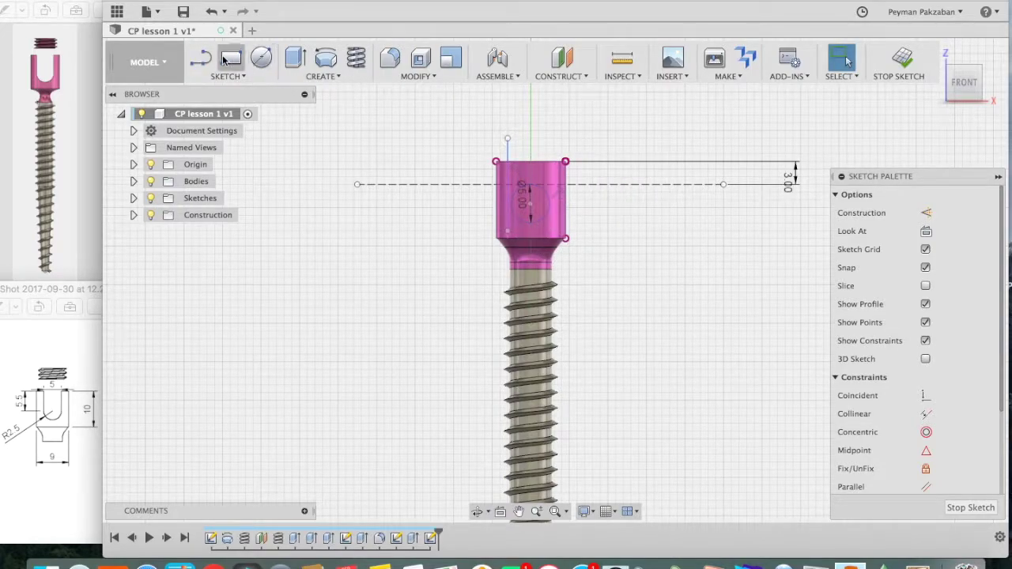
{"action": "left_click", "coordinate": [201, 58]}
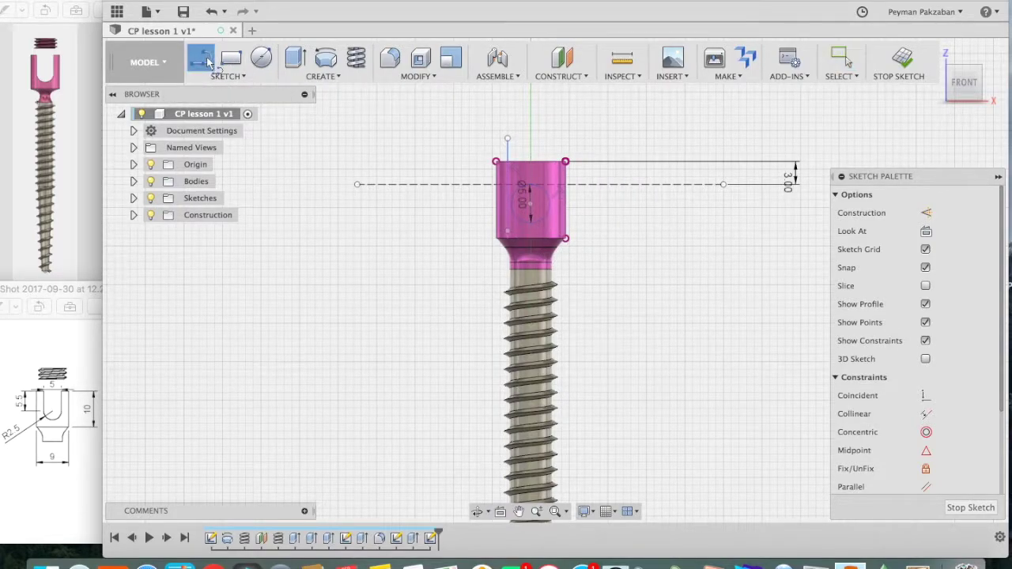
{"action": "left_click", "coordinate": [554, 140]}
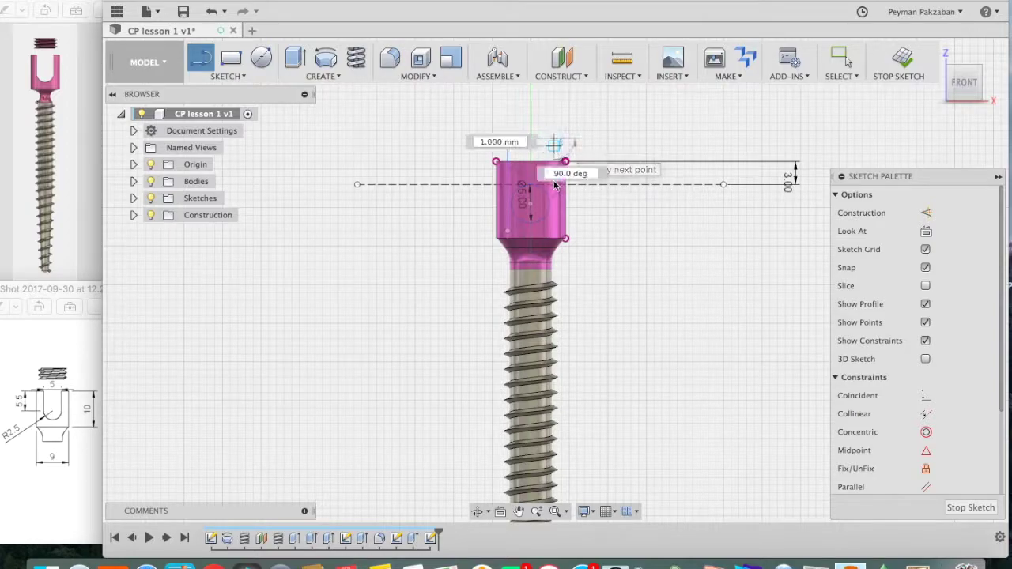
{"action": "left_click", "coordinate": [557, 231]}
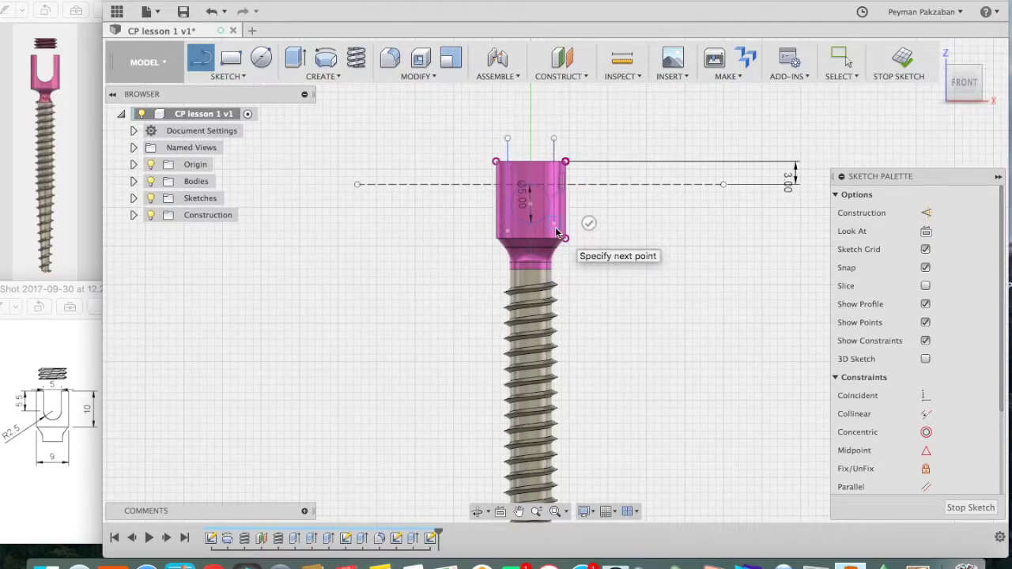
{"action": "key", "text": "Escape"}
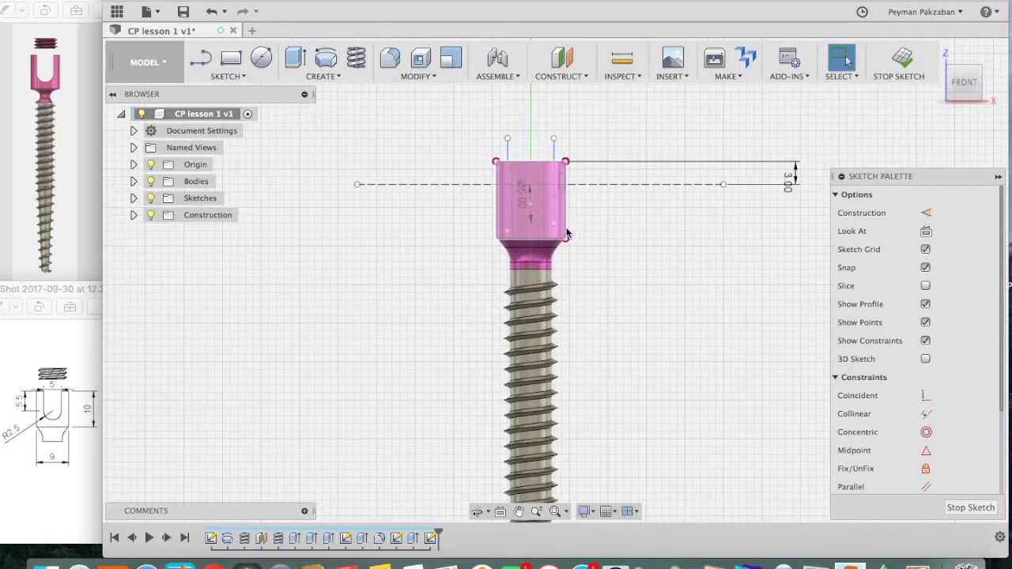
- Lock the 5 mm circle in place with a Fix constraint
{"action": "scroll", "coordinate": [625, 237], "scroll_direction": "up", "scroll_amount": 4}
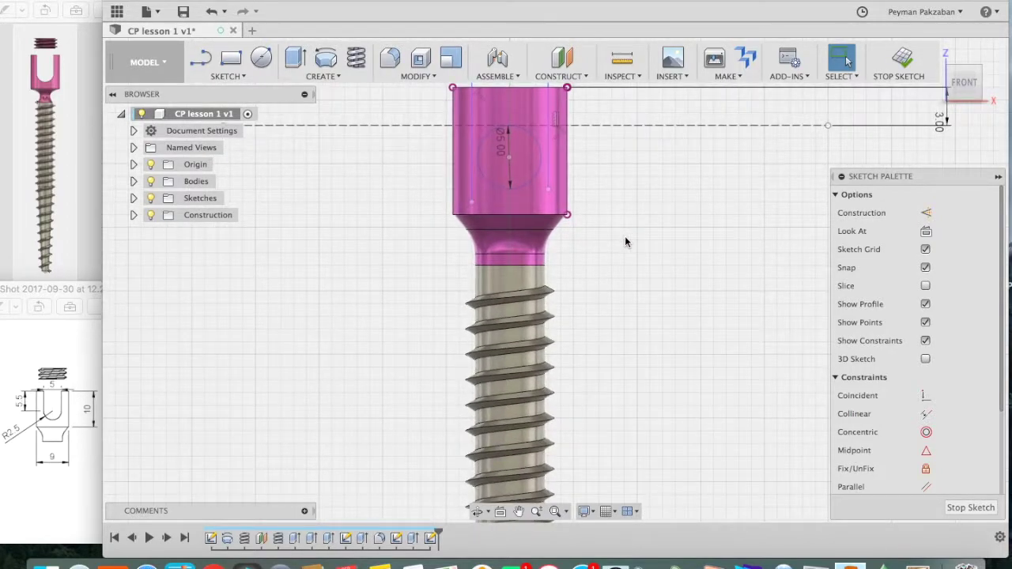
{"action": "scroll", "coordinate": [625, 237], "scroll_direction": "up", "scroll_amount": 2}
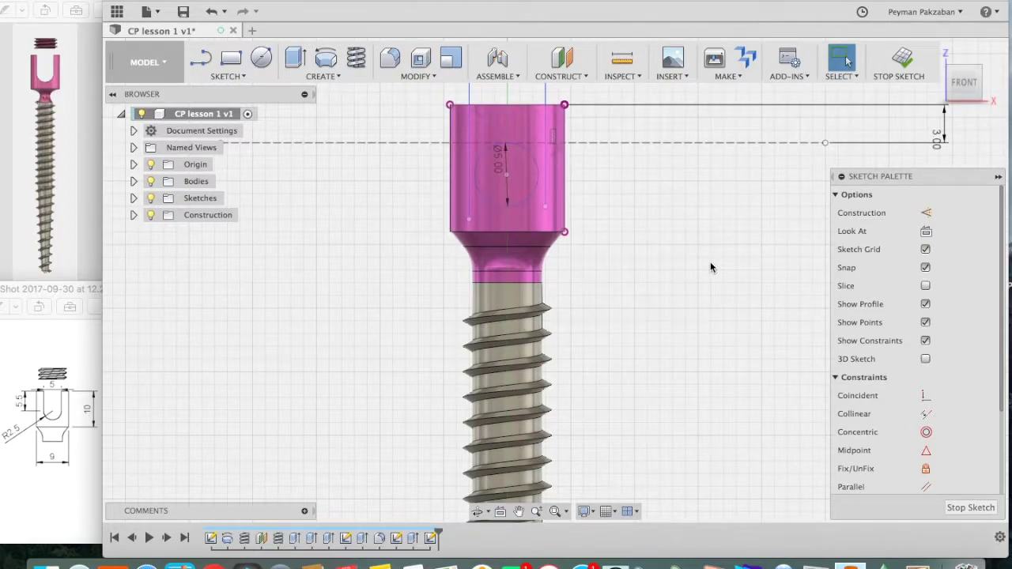
{"action": "scroll", "coordinate": [891, 474], "scroll_direction": "down", "scroll_amount": 3}
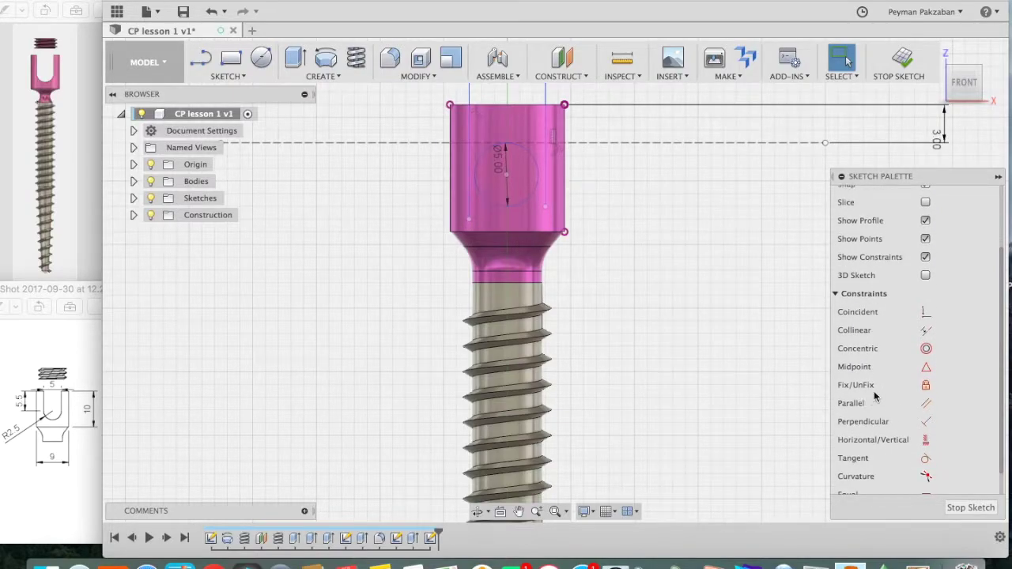
{"action": "left_click", "coordinate": [927, 386]}
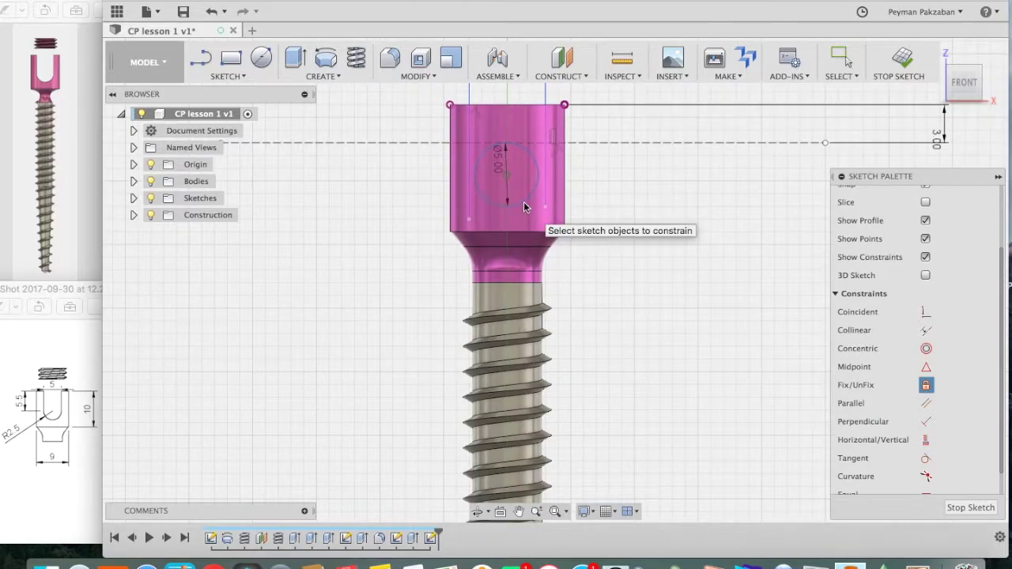
- Constrain both vertical lines to be tangent to opposite sides of the fixed circle
{"action": "scroll", "coordinate": [923, 484], "scroll_direction": "down", "scroll_amount": 2}
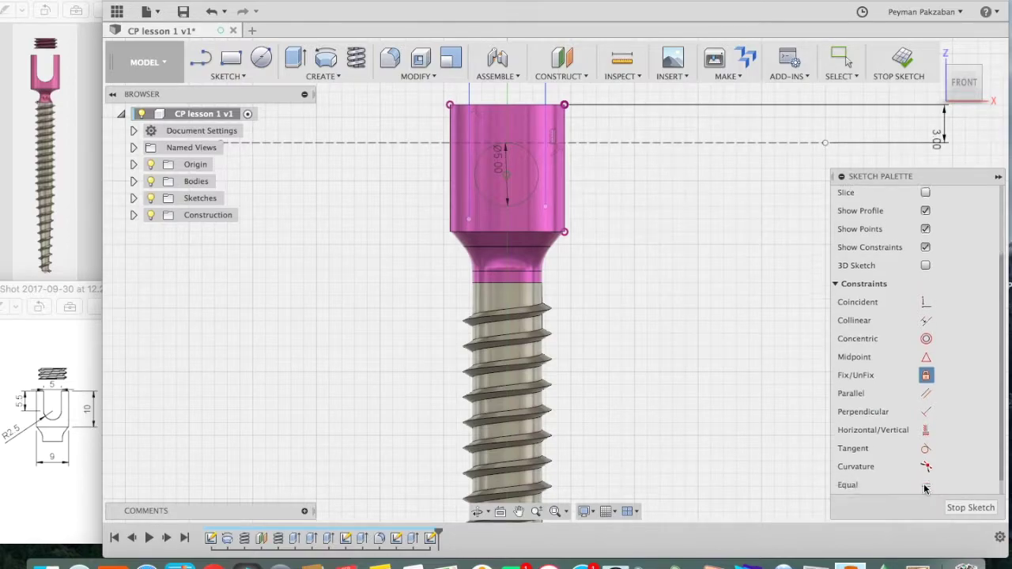
{"action": "scroll", "coordinate": [927, 435], "scroll_direction": "up", "scroll_amount": 5}
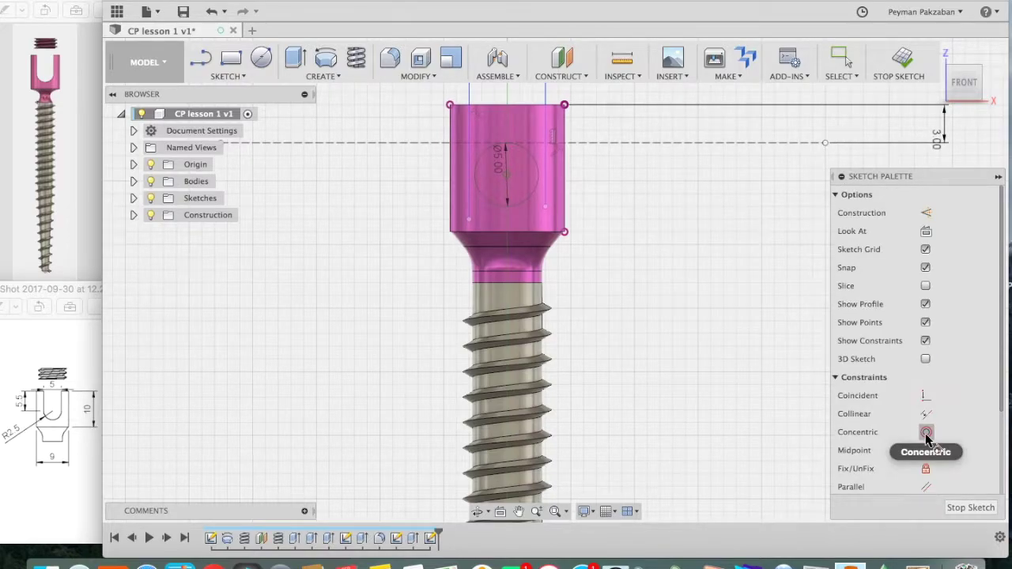
{"action": "left_click", "coordinate": [545, 169]}
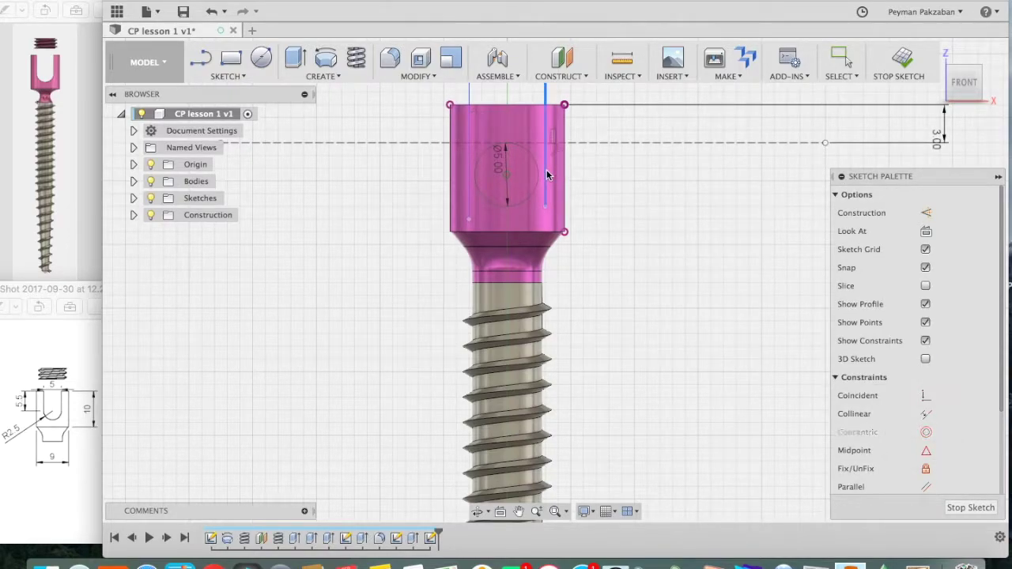
{"action": "key", "text": "Escape"}
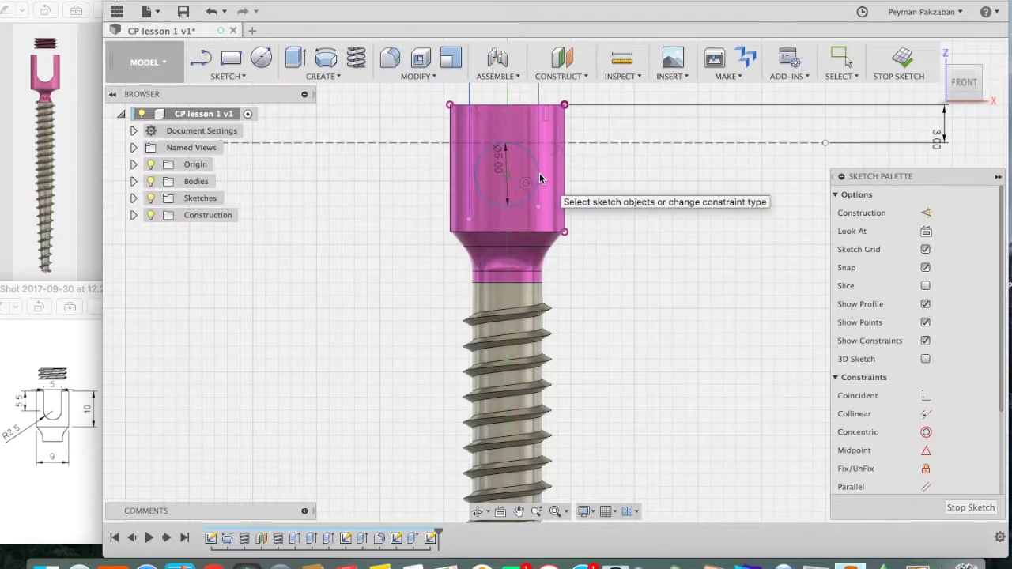
{"action": "left_click", "coordinate": [469, 187]}
{"action": "key", "text": "Escape"}
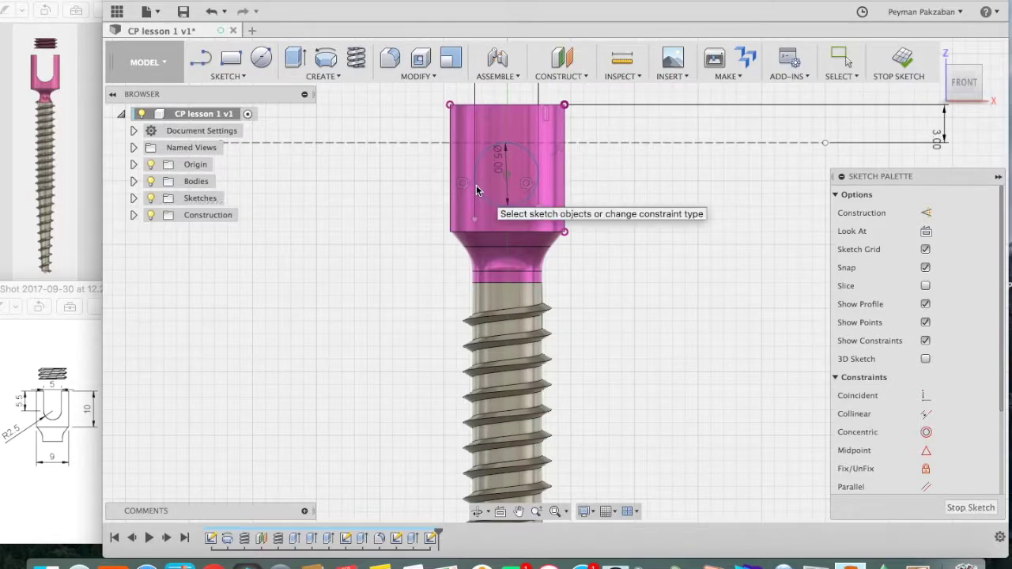
{"action": "scroll", "coordinate": [696, 318], "scroll_direction": "up", "scroll_amount": 4}
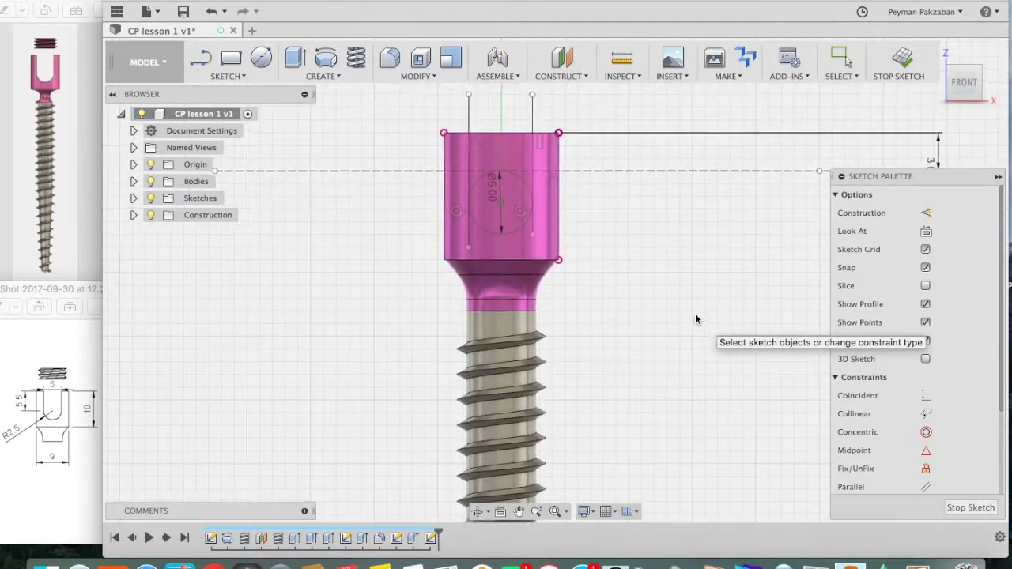
- Finish the sketch and cut the U-shaped slot through the head by extruding its two profiles symmetrically with a distance of -9 mm
{"action": "left_click", "coordinate": [973, 510]}
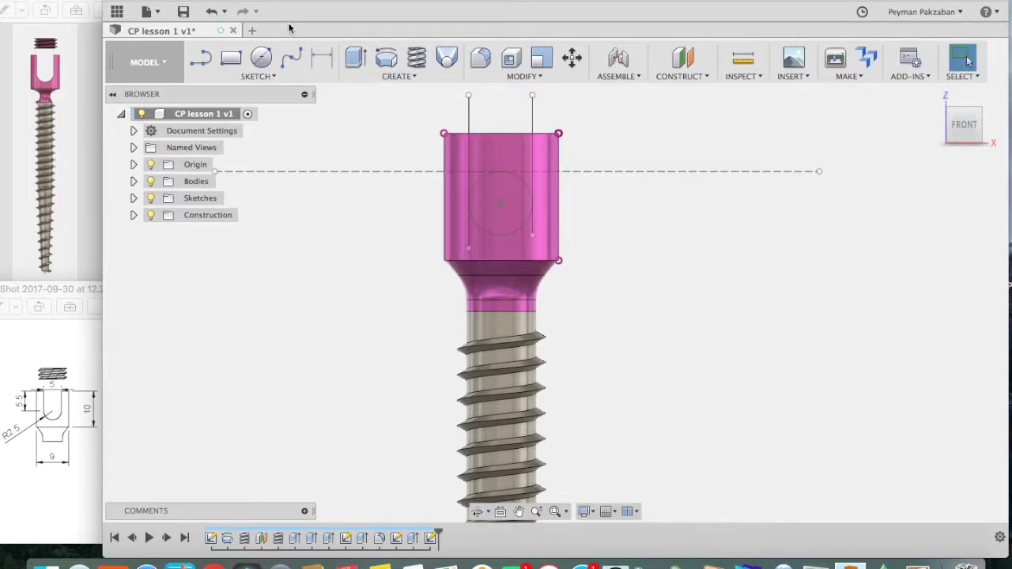
{"action": "left_click", "coordinate": [359, 65]}
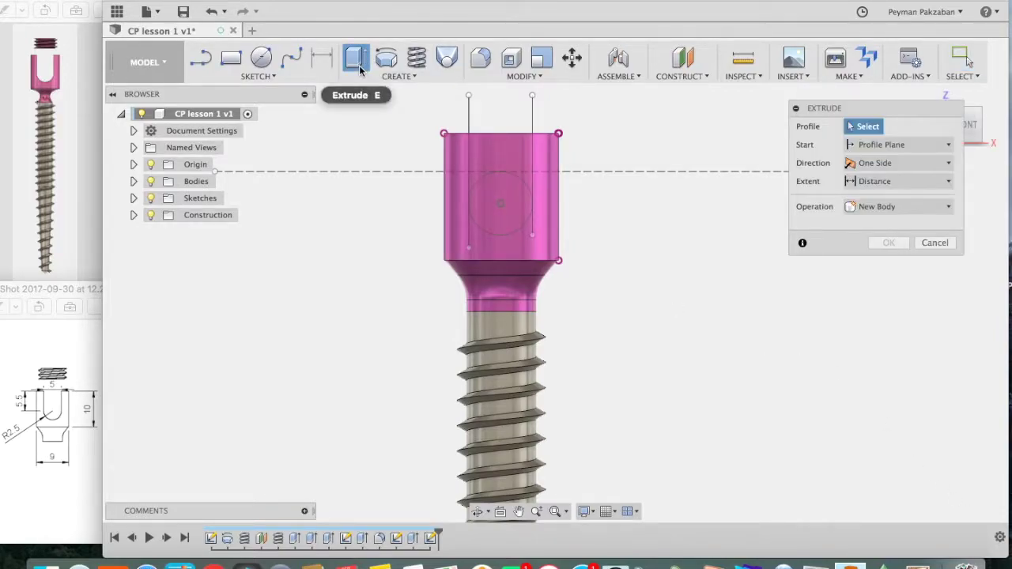
{"action": "left_click", "coordinate": [500, 153]}
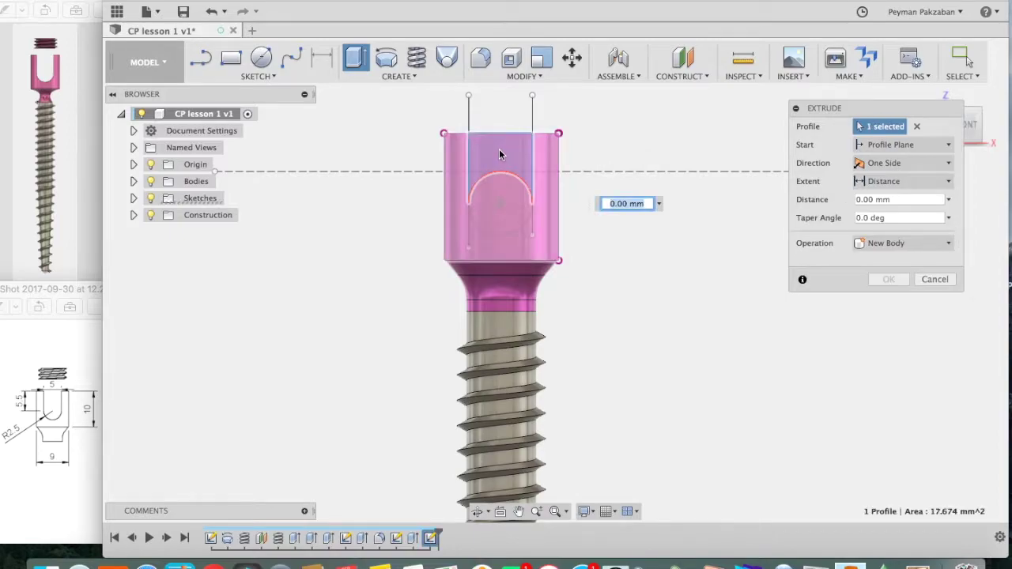
{"action": "type", "text": "-5"}
{"action": "key", "text": "Return"}
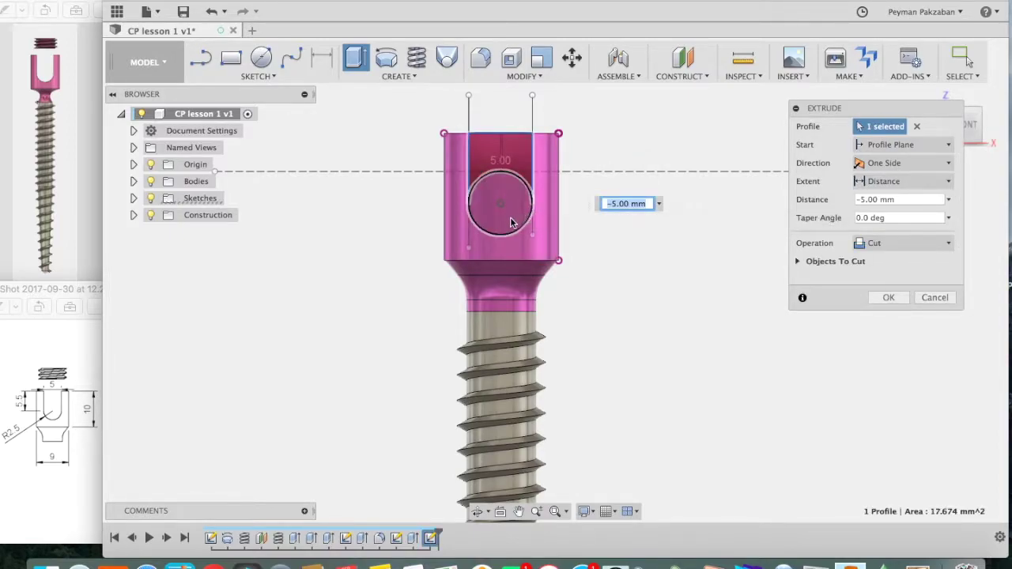
{"action": "left_click", "coordinate": [509, 223]}
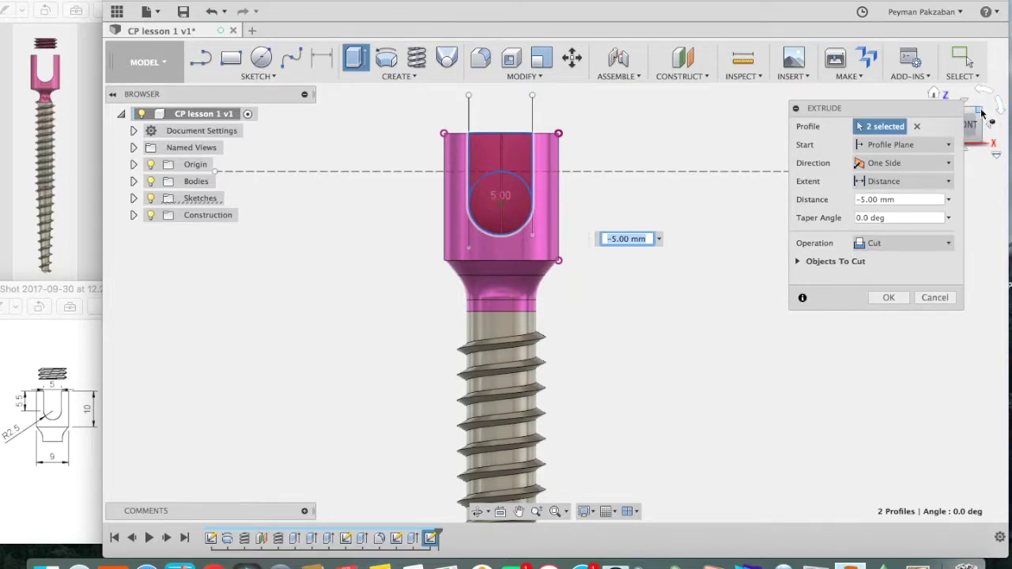
{"action": "left_click_drag", "start_coordinate": [981, 109], "coordinate": [963, 169]}
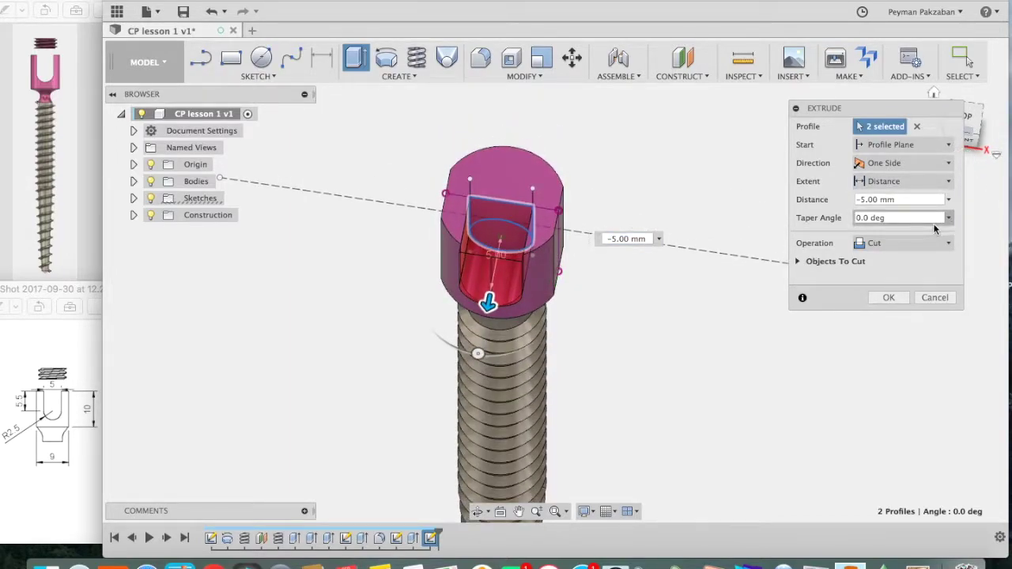
{"action": "left_click", "coordinate": [948, 164]}
{"action": "left_click", "coordinate": [930, 210]}
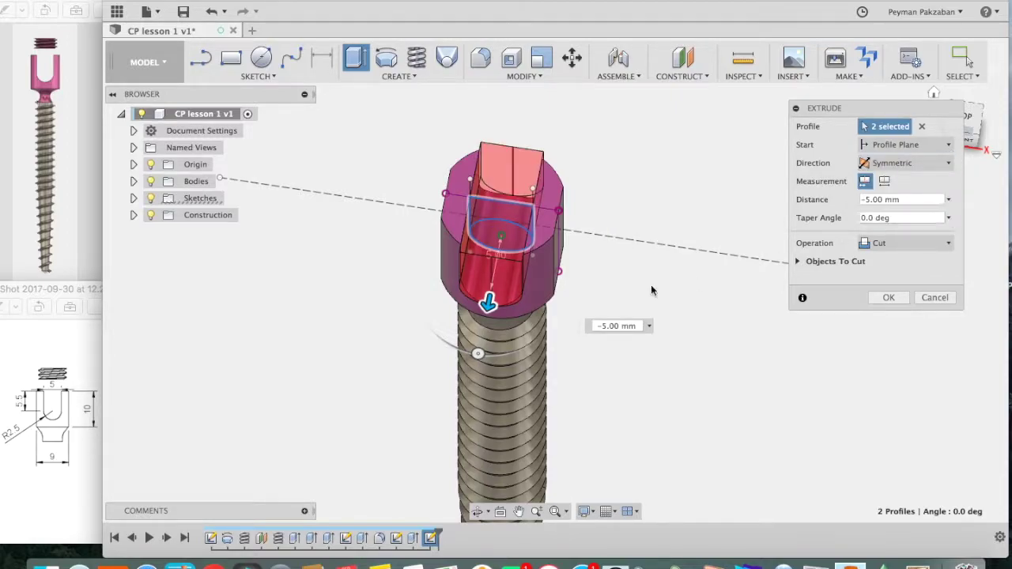
{"action": "left_click_drag", "start_coordinate": [487, 300], "coordinate": [467, 346]}
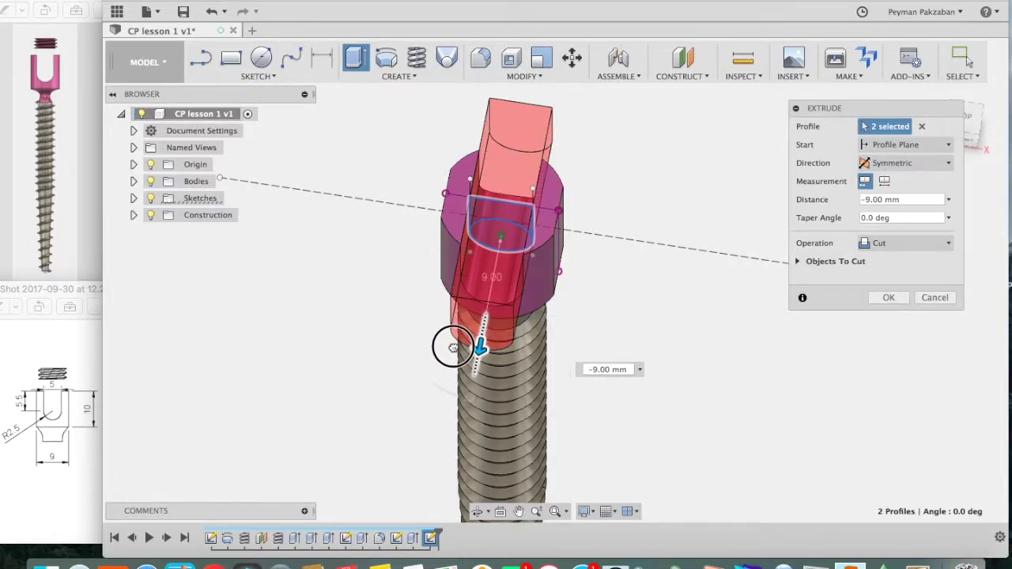
{"action": "left_click", "coordinate": [889, 298]}
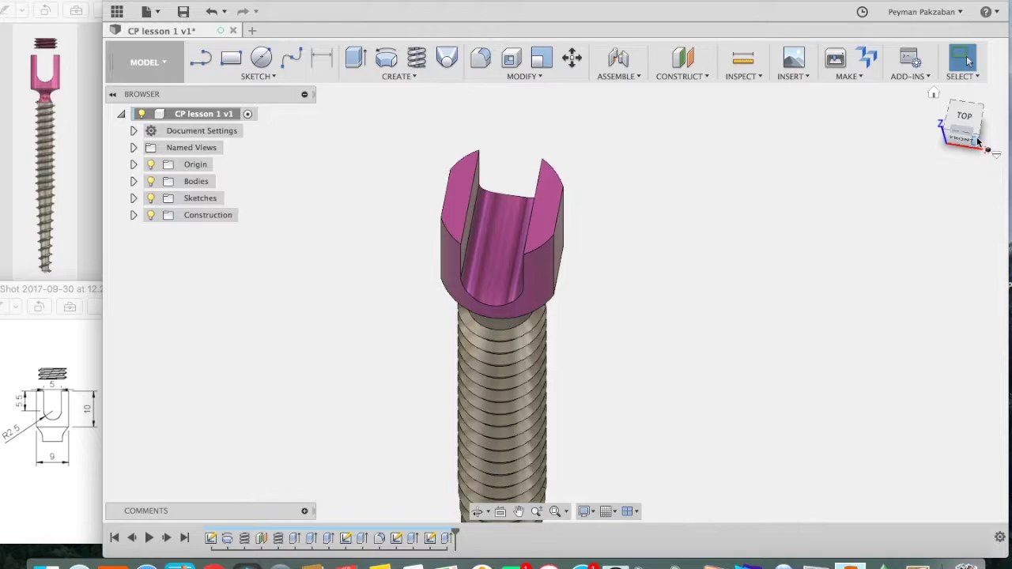
- Sketch a six-sided circumscribed polygon with a 1.5 mm radius on the head's top plane, centred on the screw's axis, and finish the sketch
{"action": "mouse_move", "coordinate": [976, 135]}
{"action": "left_mouse_down"}
{"action": "mouse_move", "coordinate": [976, 95]}
{"action": "mouse_move", "coordinate": [1002, 93]}
{"action": "mouse_move", "coordinate": [954, 91]}
{"action": "mouse_move", "coordinate": [992, 101]}
{"action": "mouse_move", "coordinate": [981, 119]}
{"action": "left_mouse_up"}
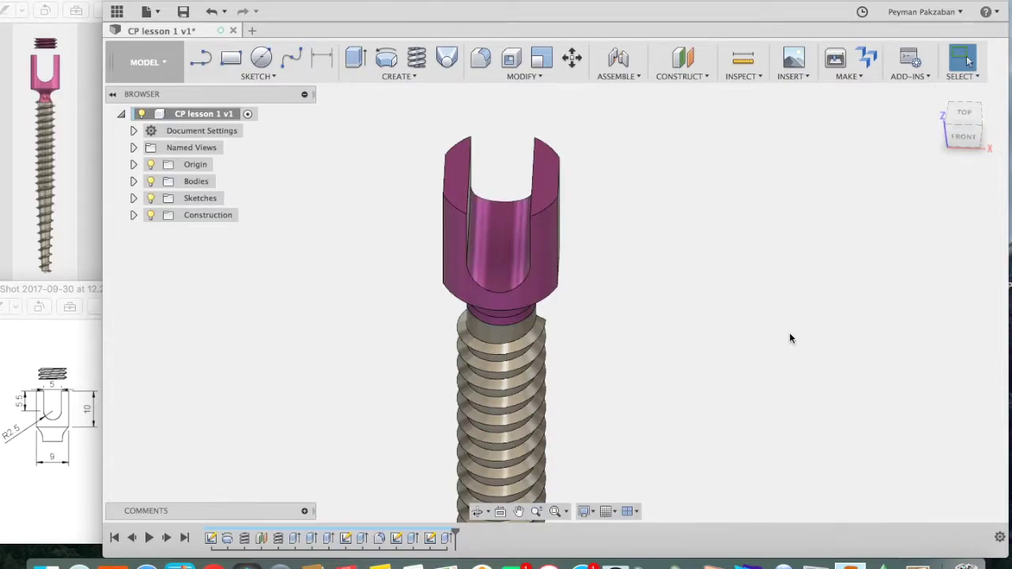
{"action": "left_click", "coordinate": [271, 77]}
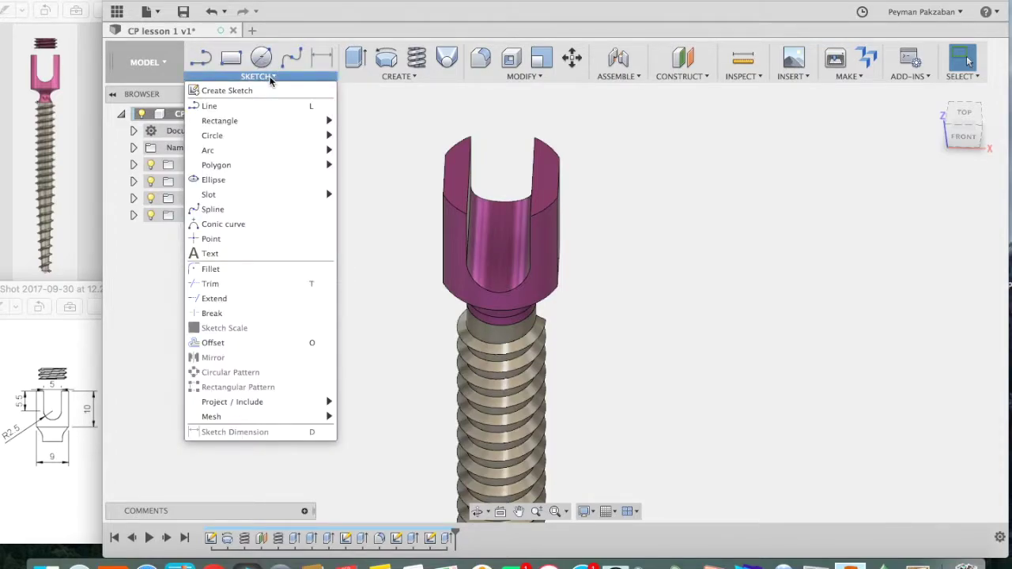
{"action": "mouse_move", "coordinate": [258, 166]}
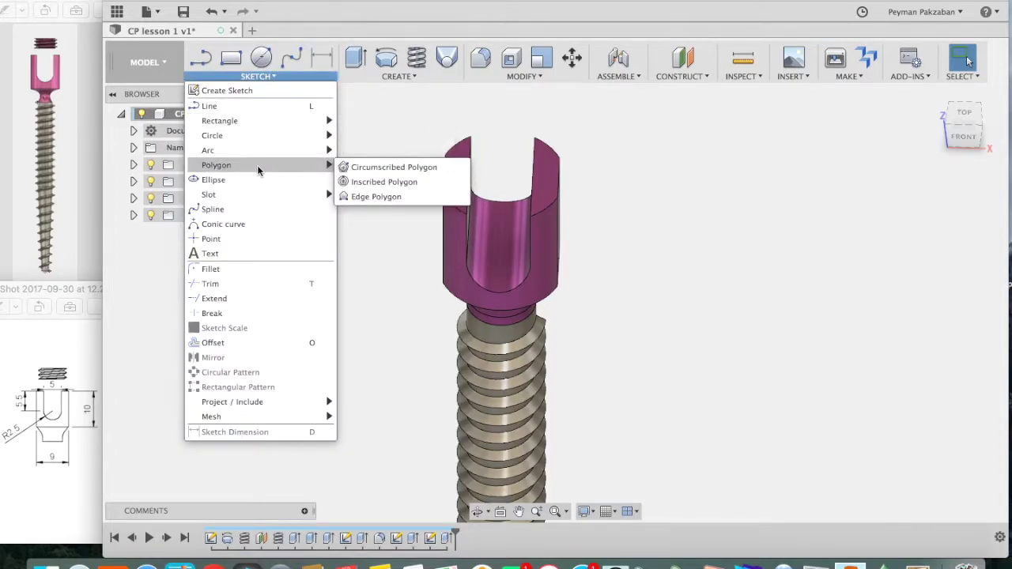
{"action": "left_click", "coordinate": [353, 169]}
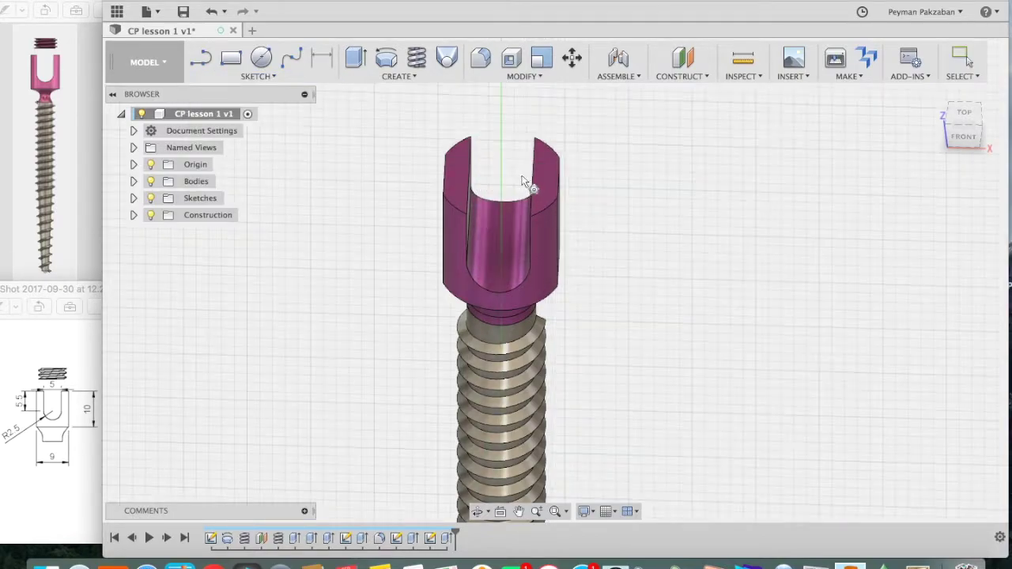
{"action": "left_click", "coordinate": [543, 179]}
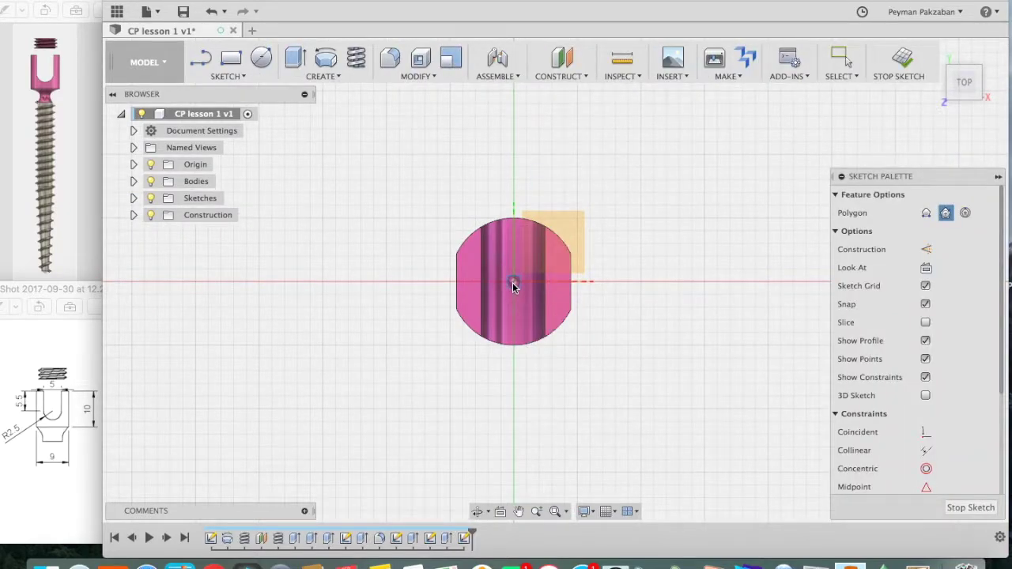
{"action": "left_click", "coordinate": [512, 283]}
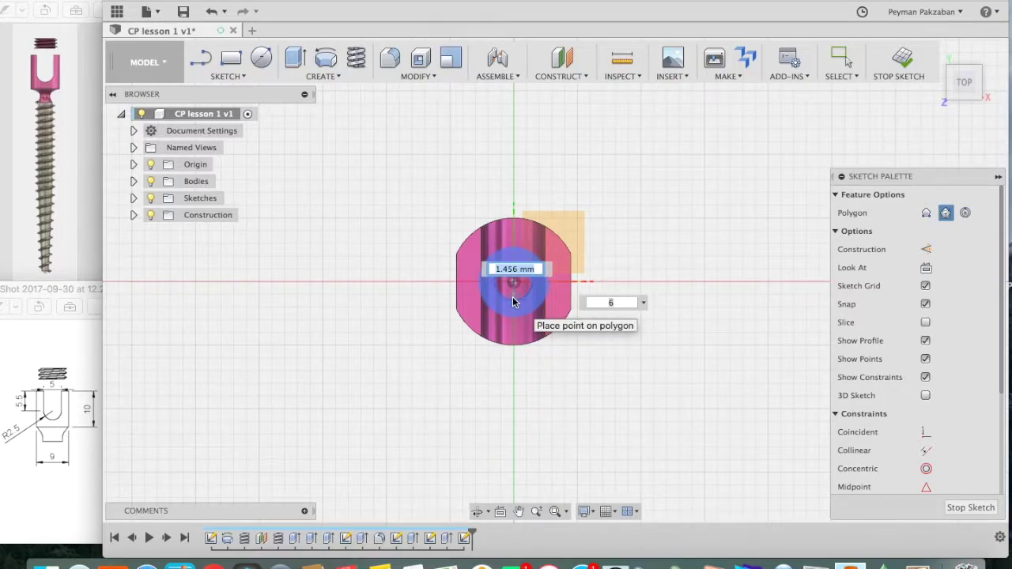
{"action": "type", "text": "1."}
{"action": "key", "text": "Tab"}
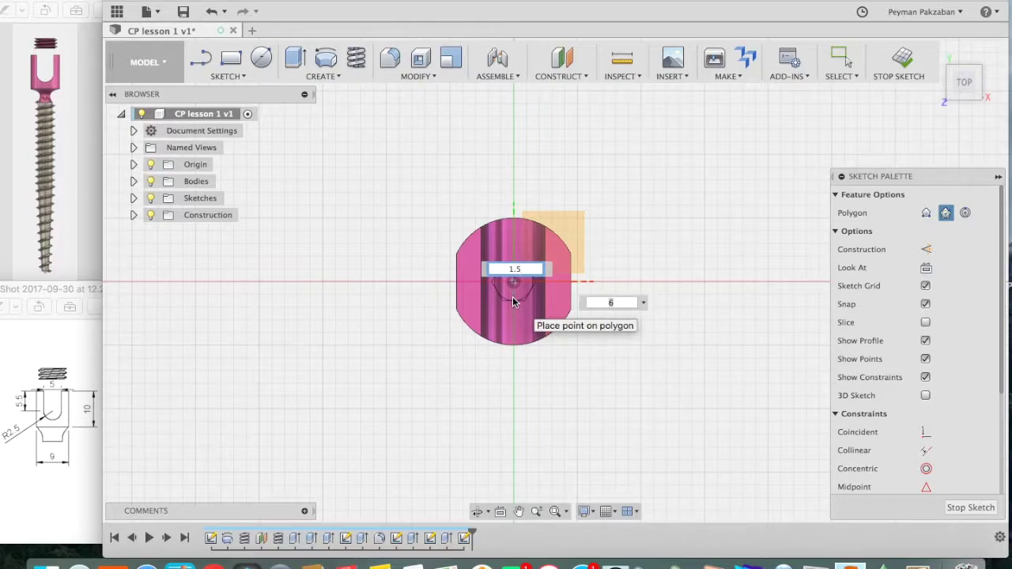
{"action": "key", "text": "Return"}
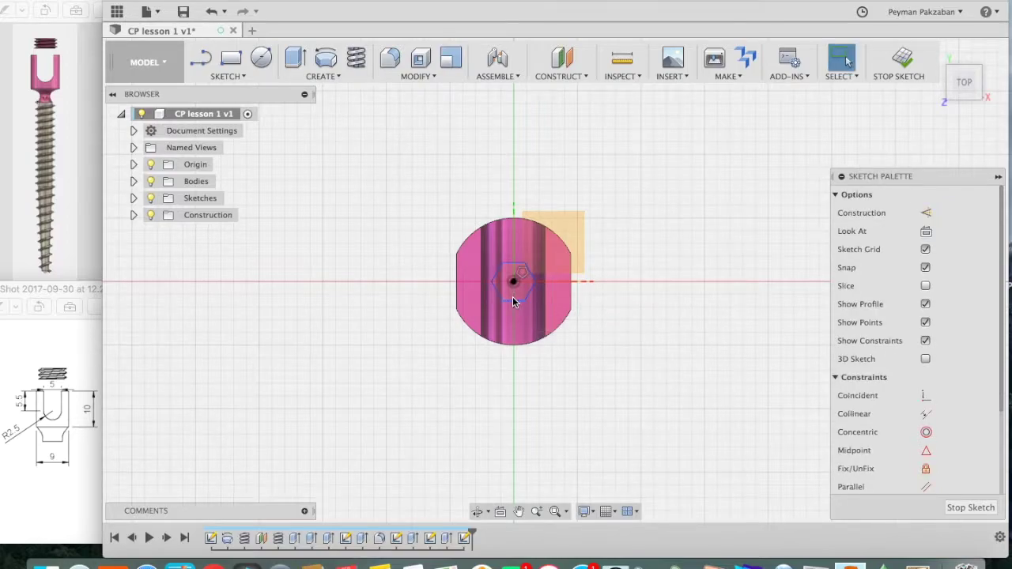
{"action": "left_click", "coordinate": [983, 507]}
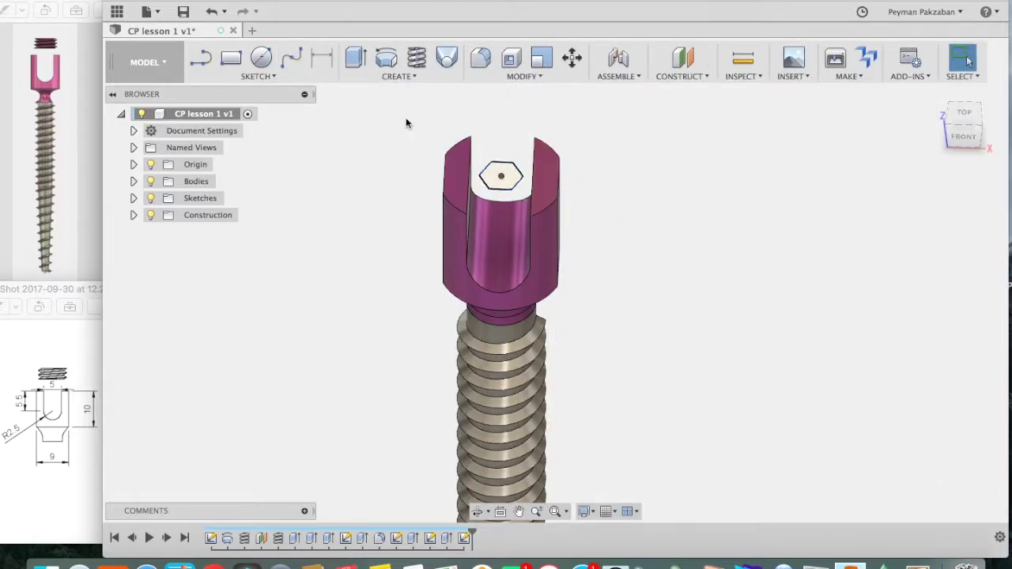
- Cut a hexagonal socket into the slot's floor by extruding the hexagon profile -10 mm
{"action": "left_click", "coordinate": [356, 57]}
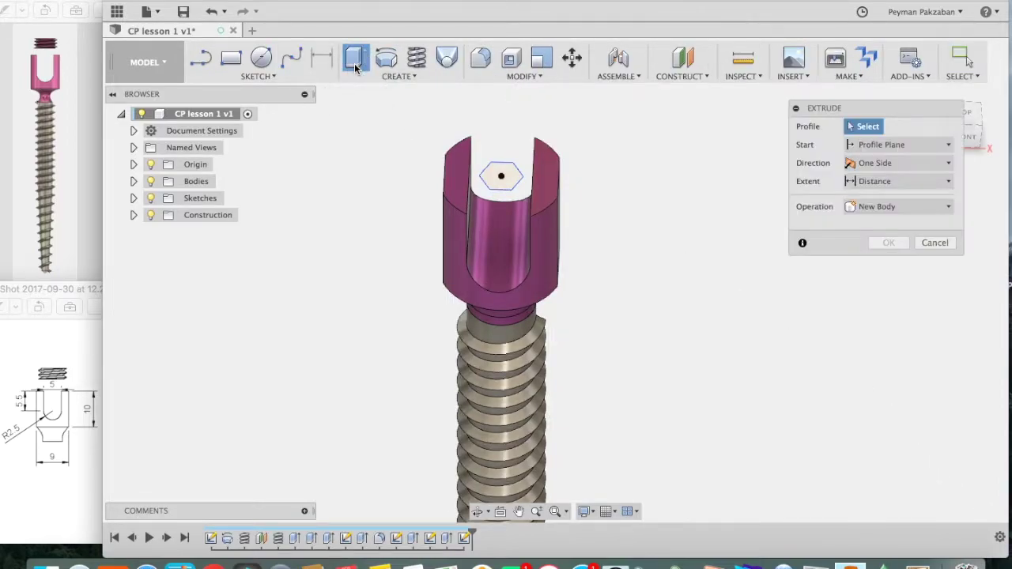
{"action": "left_click", "coordinate": [514, 176]}
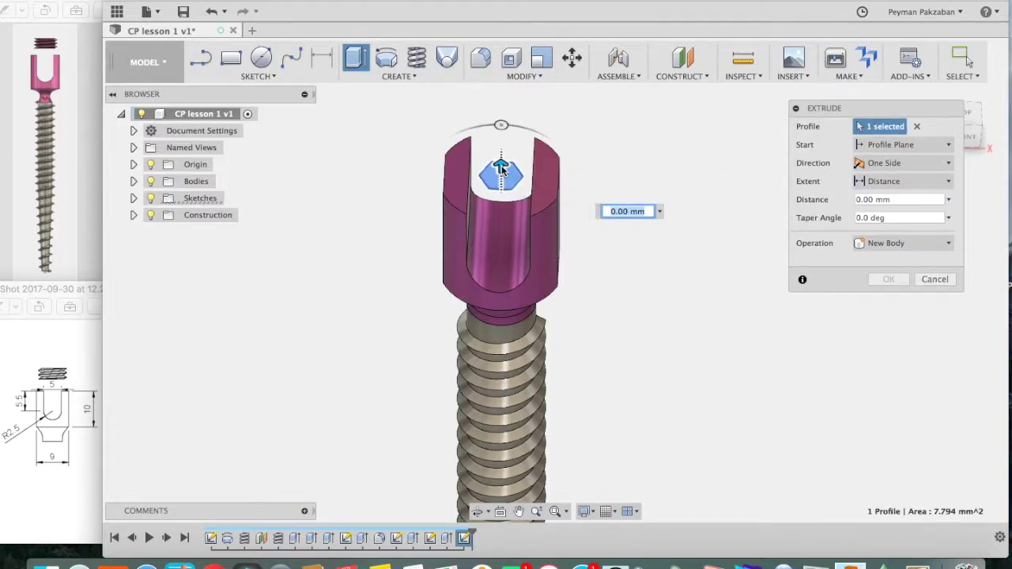
{"action": "left_click_drag", "start_coordinate": [501, 167], "coordinate": [501, 299]}
{"action": "type", "text": "10"}
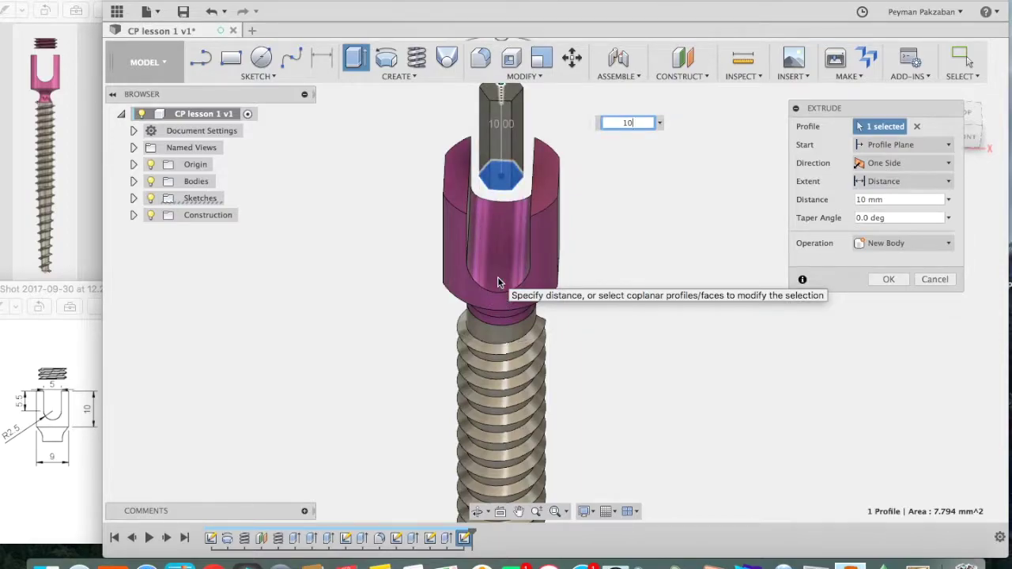
{"action": "left_click", "coordinate": [910, 199]}
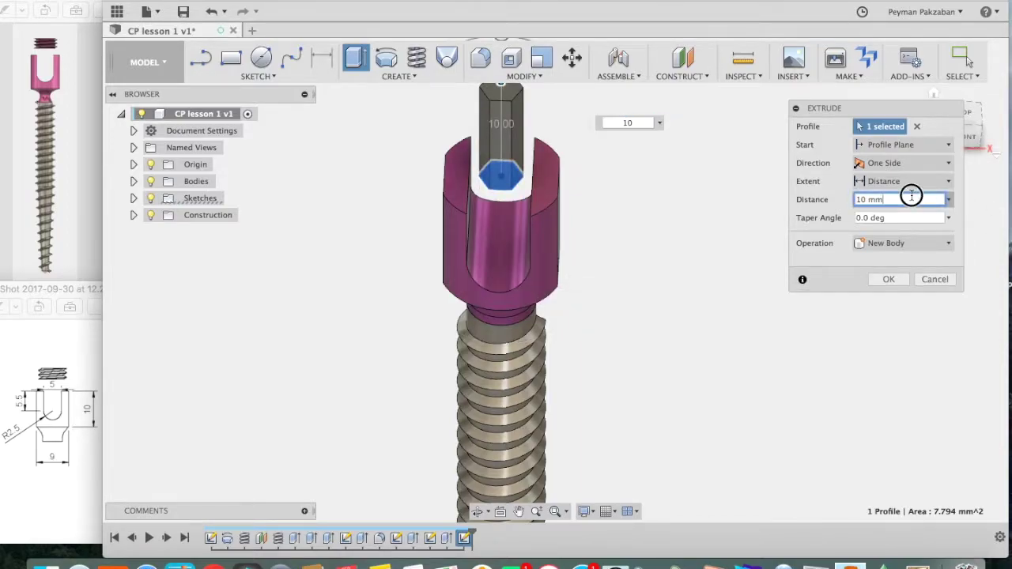
{"action": "type", "text": "-10"}
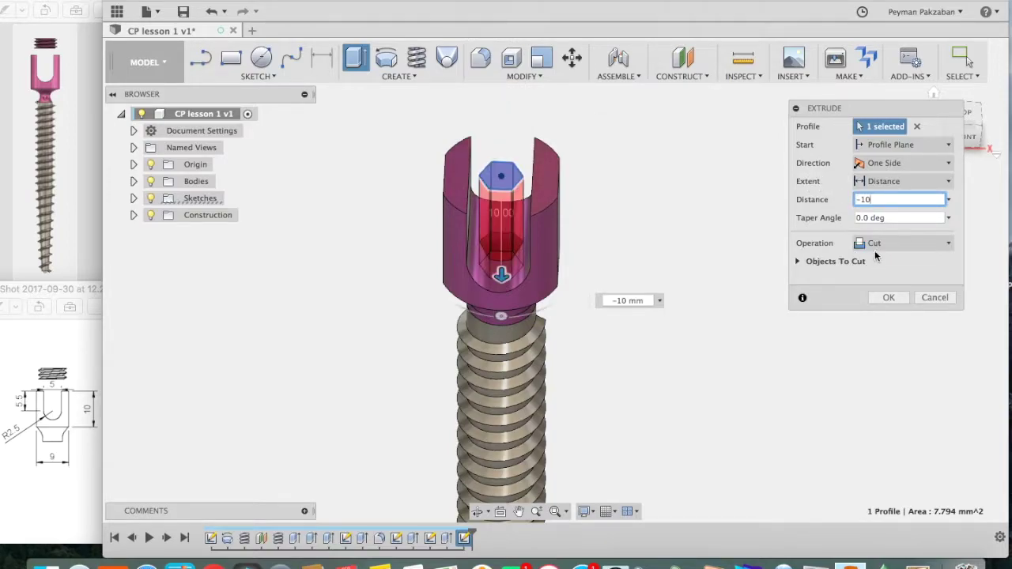
{"action": "left_click", "coordinate": [886, 298]}
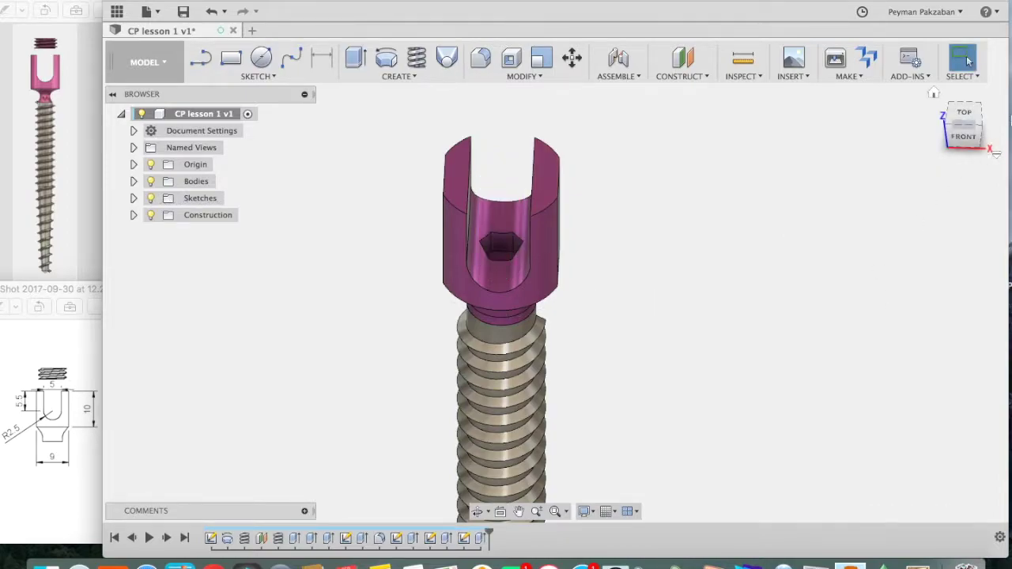
- Sketch an 8 mm diameter circle on the head's top face, centred on the screw's axis, and finish the sketch
{"action": "mouse_move", "coordinate": [986, 126]}
{"action": "left_mouse_down"}
{"action": "mouse_move", "coordinate": [985, 138]}
{"action": "mouse_move", "coordinate": [990, 131]}
{"action": "mouse_move", "coordinate": [974, 125]}
{"action": "mouse_move", "coordinate": [990, 131]}
{"action": "mouse_move", "coordinate": [965, 134]}
{"action": "mouse_move", "coordinate": [973, 96]}
{"action": "left_mouse_up"}
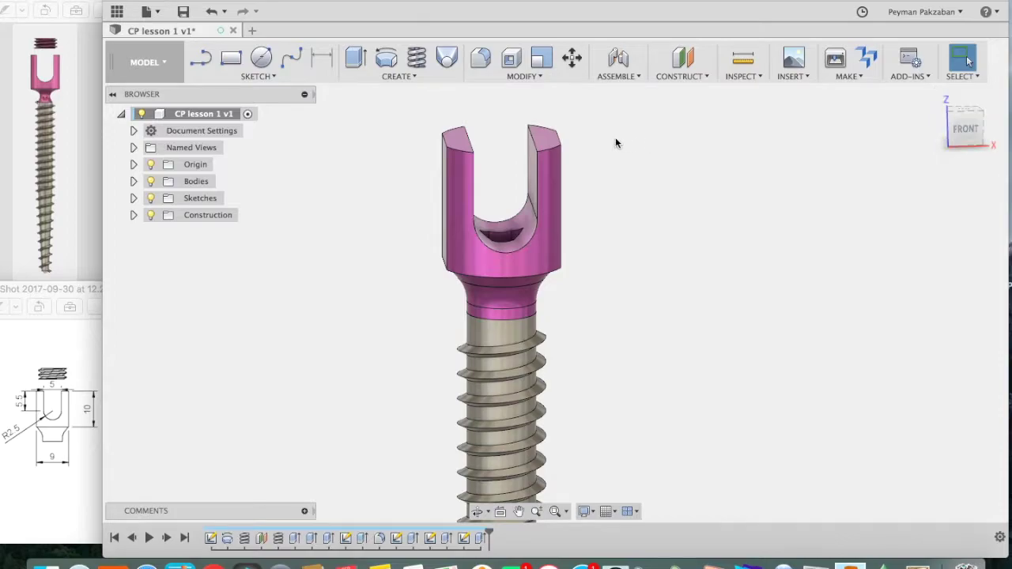
{"action": "left_click", "coordinate": [979, 116]}
{"action": "mouse_move", "coordinate": [978, 116]}
{"action": "left_mouse_down"}
{"action": "mouse_move", "coordinate": [959, 106]}
{"action": "mouse_move", "coordinate": [958, 119]}
{"action": "left_mouse_up"}
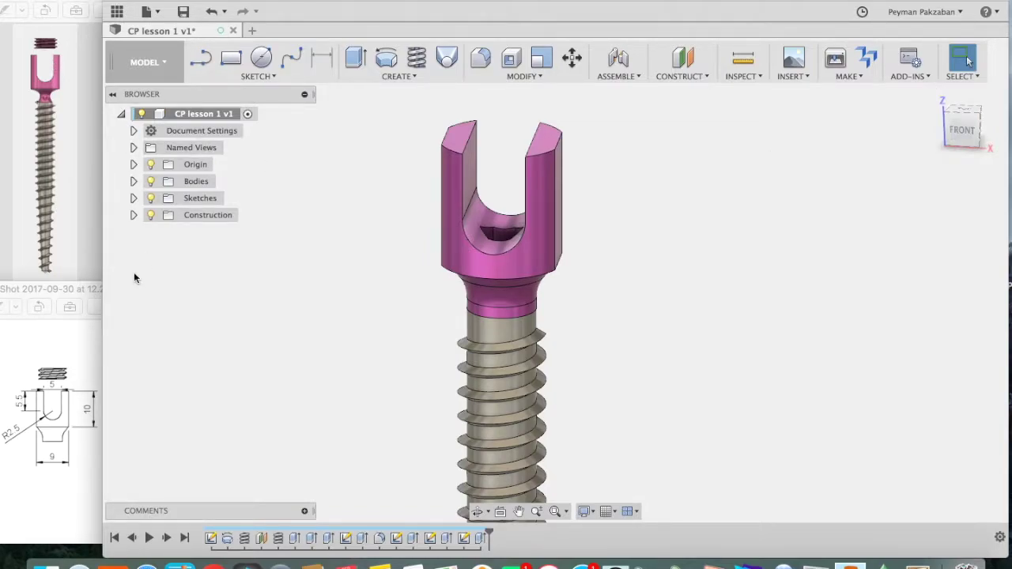
{"action": "left_click", "coordinate": [263, 60]}
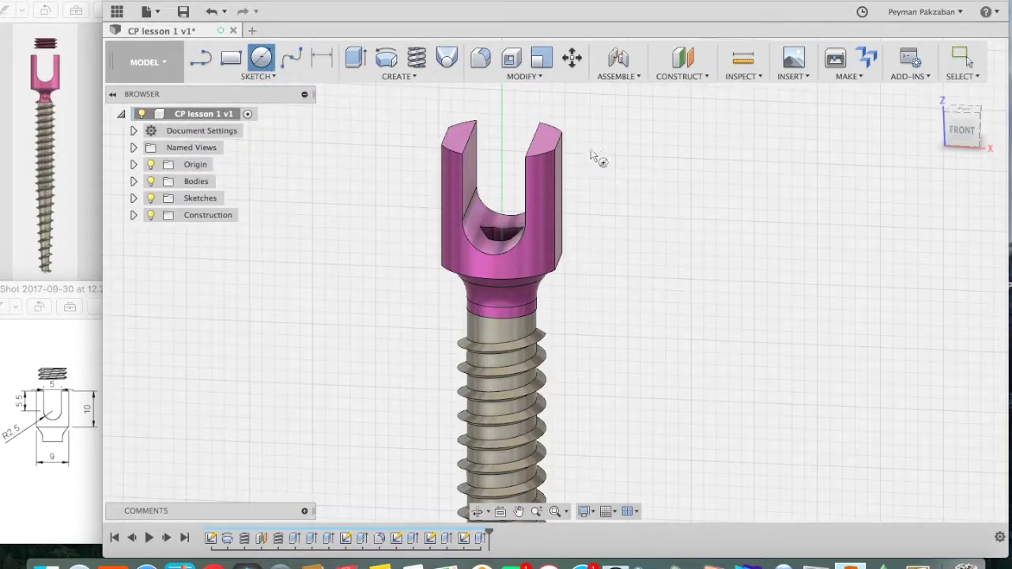
{"action": "left_click", "coordinate": [551, 143]}
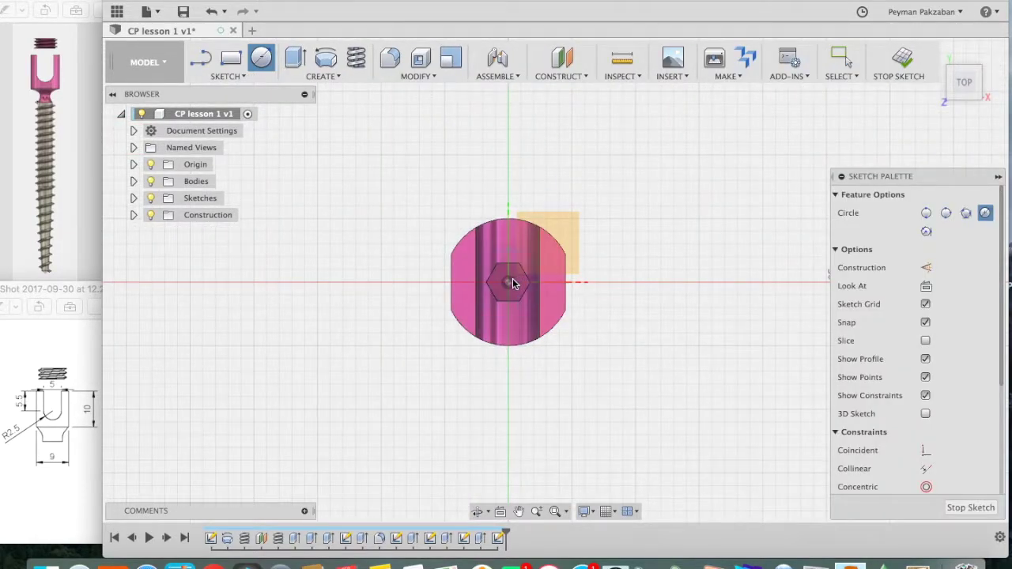
{"action": "left_click", "coordinate": [509, 285]}
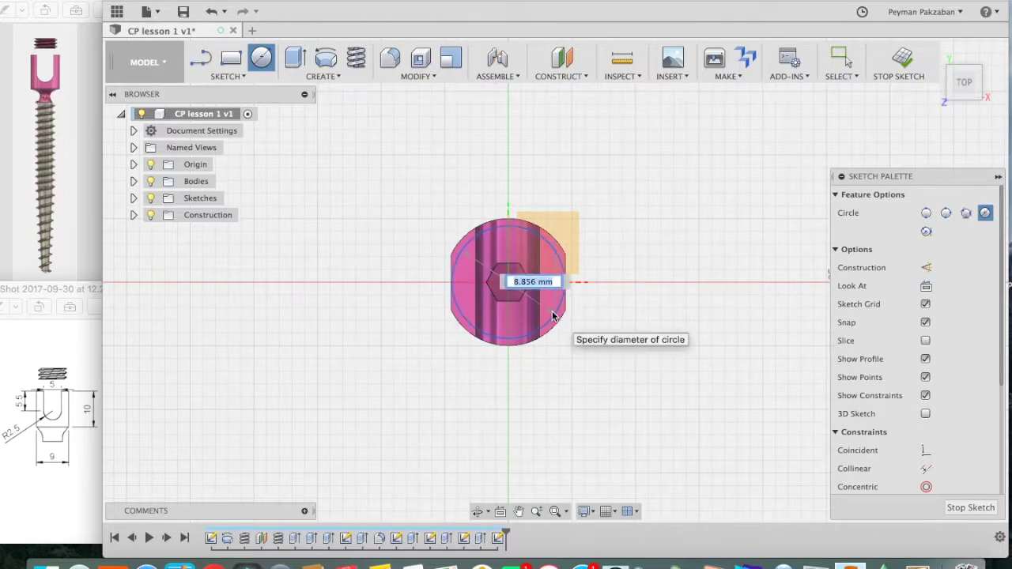
{"action": "type", "text": "8"}
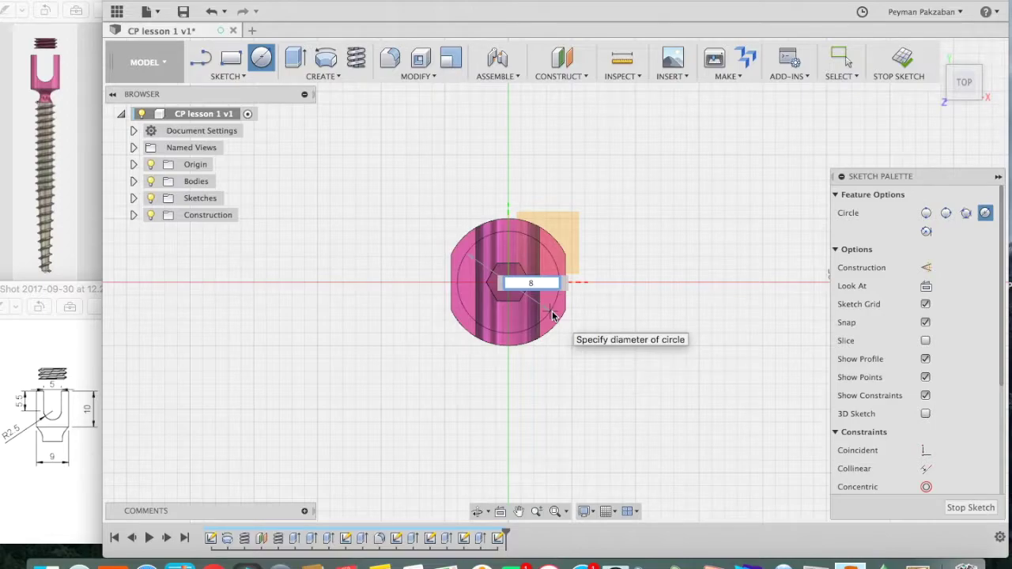
{"action": "key", "text": "Tab"}
{"action": "key", "text": "Return"}
{"action": "left_click", "coordinate": [968, 506]}
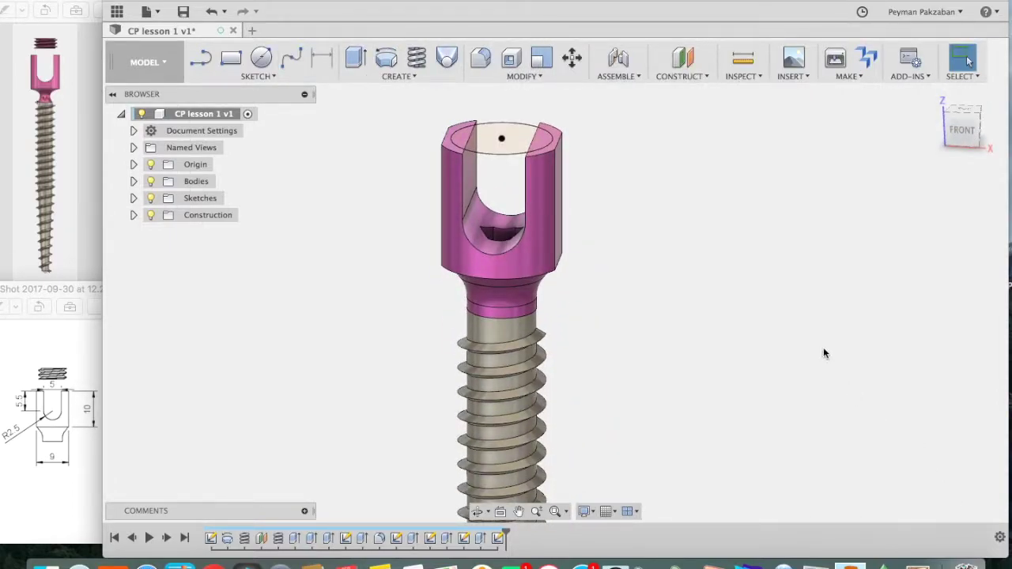
- Cut a round recess into the head's top by extruding both profiles of the circle sketch -3 mm
{"action": "left_click", "coordinate": [356, 57]}
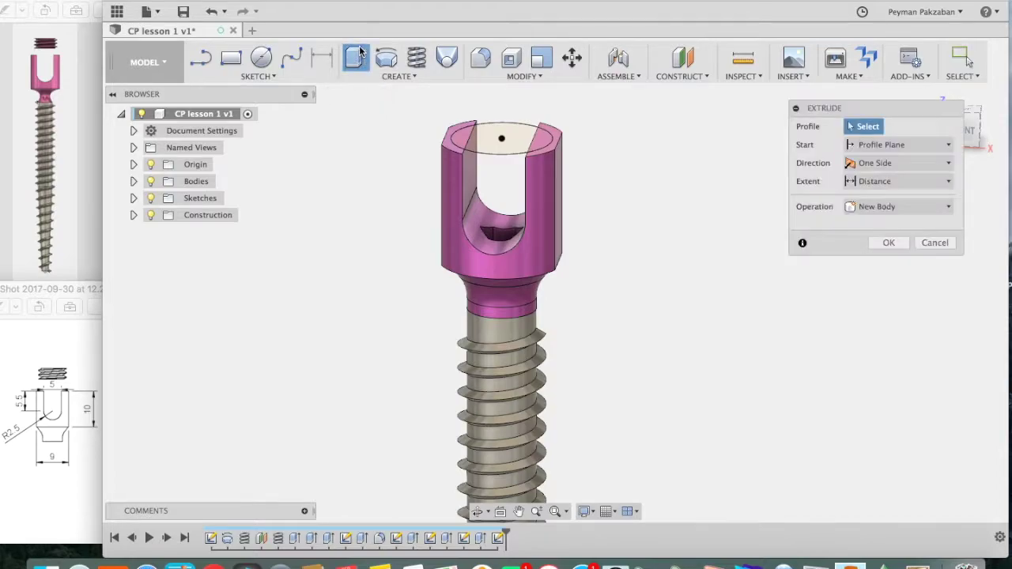
{"action": "left_click", "coordinate": [508, 140]}
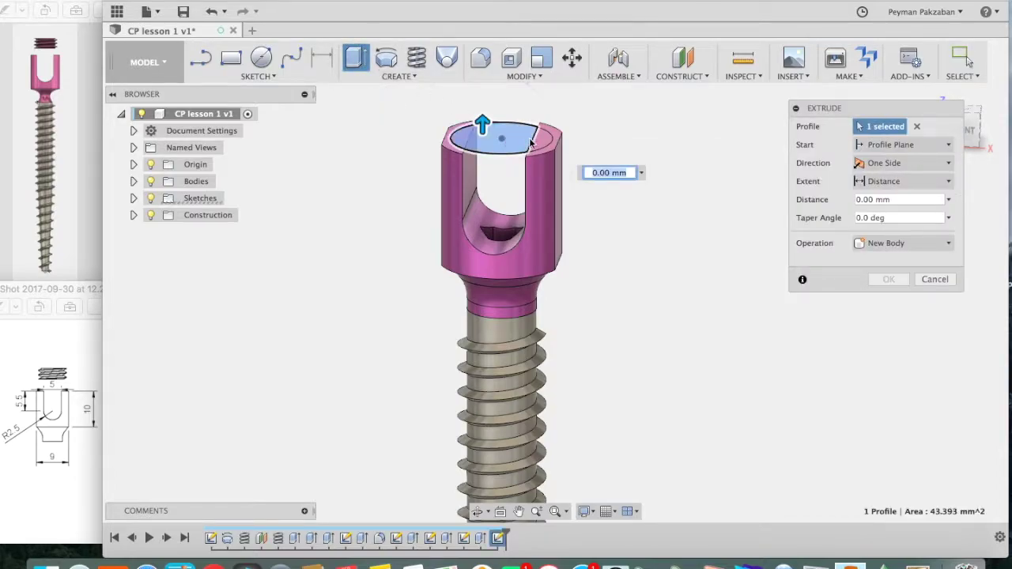
{"action": "left_click", "coordinate": [540, 144]}
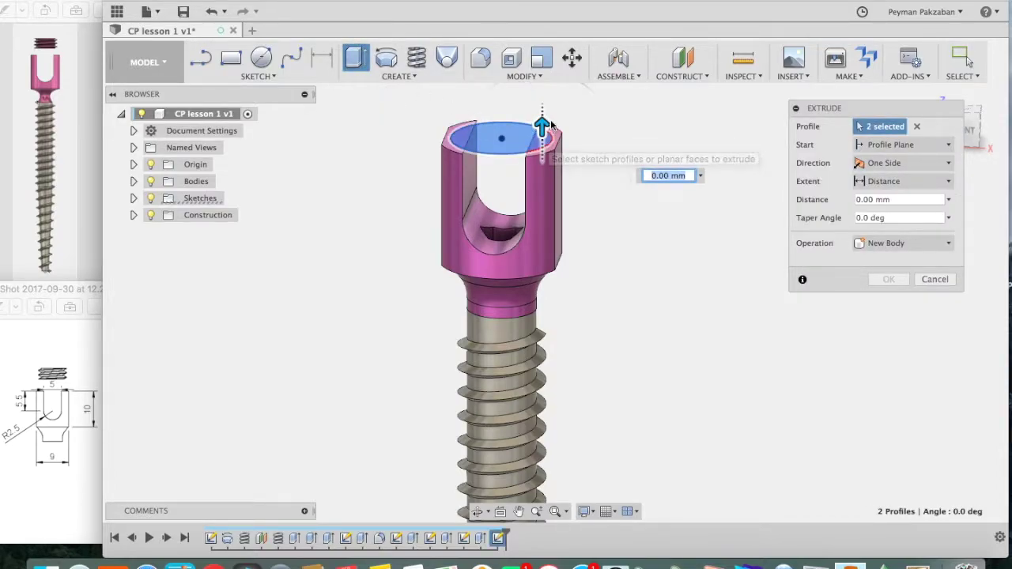
{"action": "left_click_drag", "start_coordinate": [538, 122], "coordinate": [542, 146]}
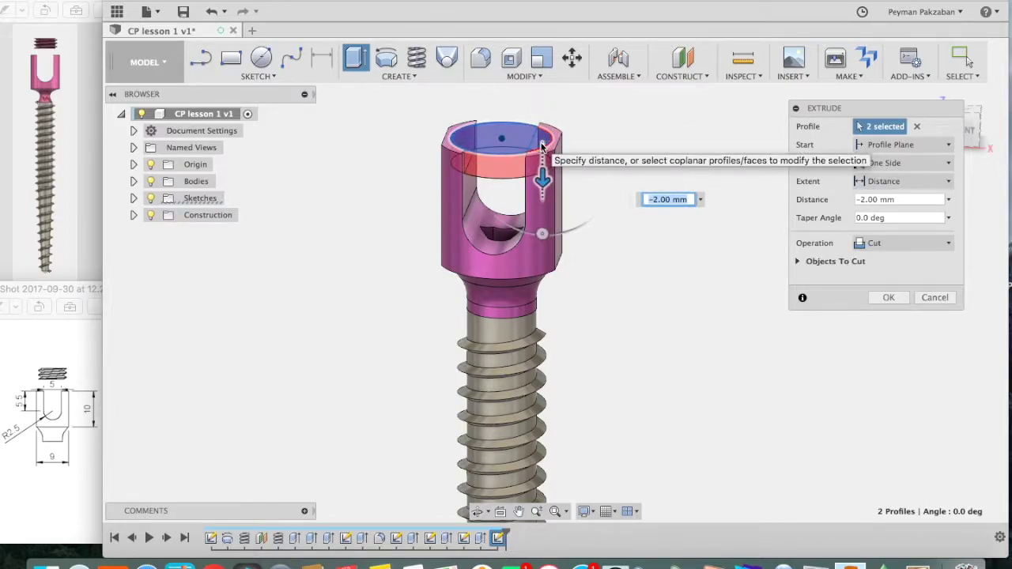
{"action": "type", "text": "-3"}
{"action": "key", "text": "Return"}
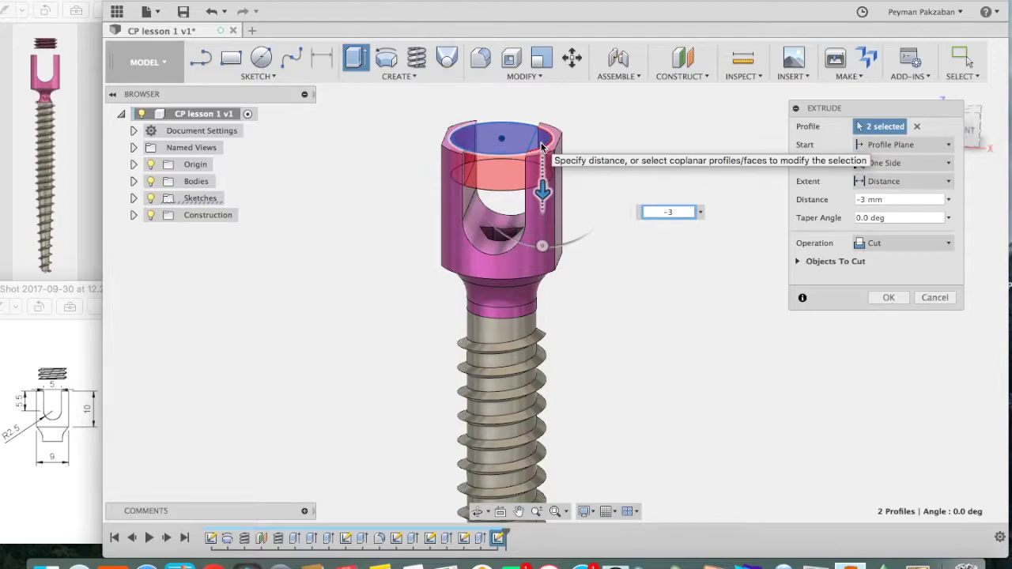
{"action": "left_click", "coordinate": [887, 298]}
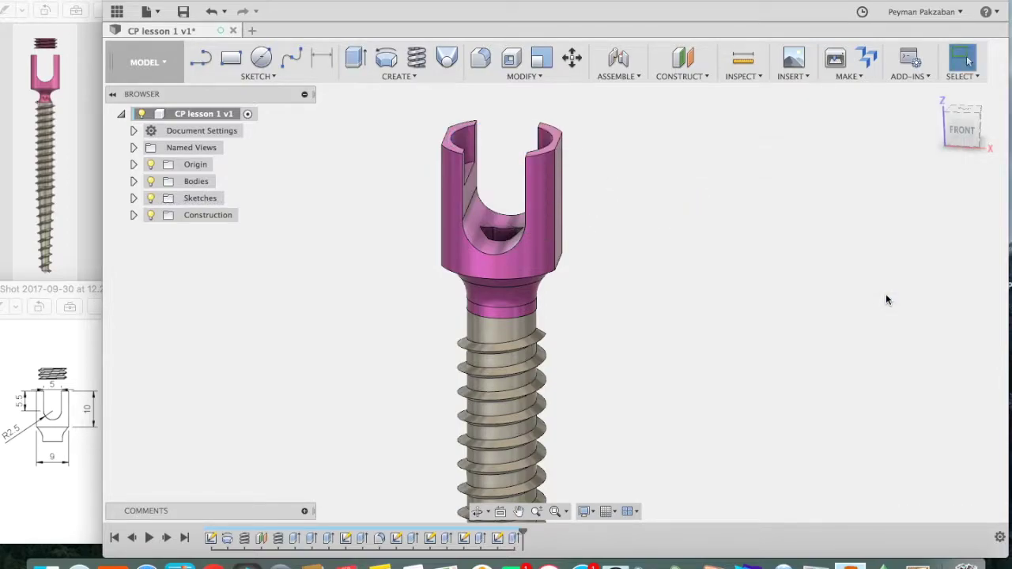
- Show the recess circle's sketch again and extrude its two profiles 3 mm upward as a new body
{"action": "mouse_move", "coordinate": [960, 108]}
{"action": "left_mouse_down"}
{"action": "mouse_move", "coordinate": [943, 119]}
{"action": "mouse_move", "coordinate": [971, 121]}
{"action": "mouse_move", "coordinate": [941, 116]}
{"action": "mouse_move", "coordinate": [990, 109]}
{"action": "mouse_move", "coordinate": [987, 122]}
{"action": "mouse_move", "coordinate": [979, 115]}
{"action": "left_mouse_up"}
{"action": "left_click", "coordinate": [133, 198]}
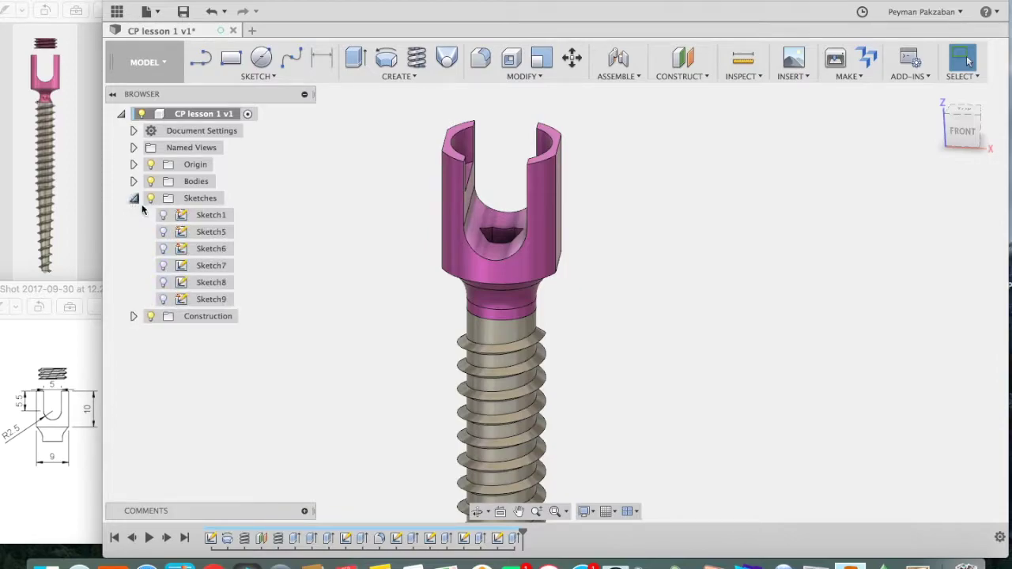
{"action": "left_click", "coordinate": [163, 300]}
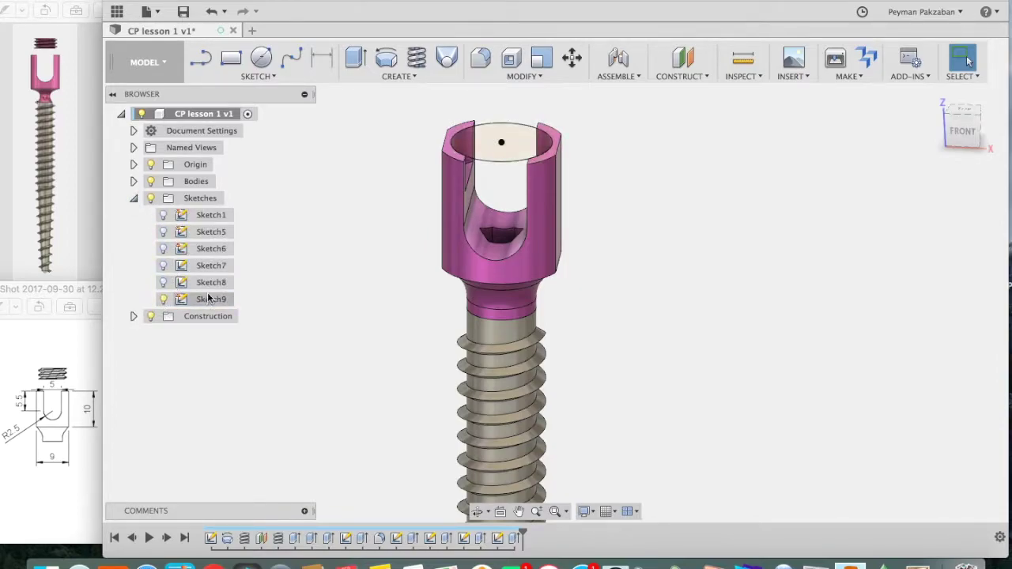
{"action": "left_click", "coordinate": [356, 58]}
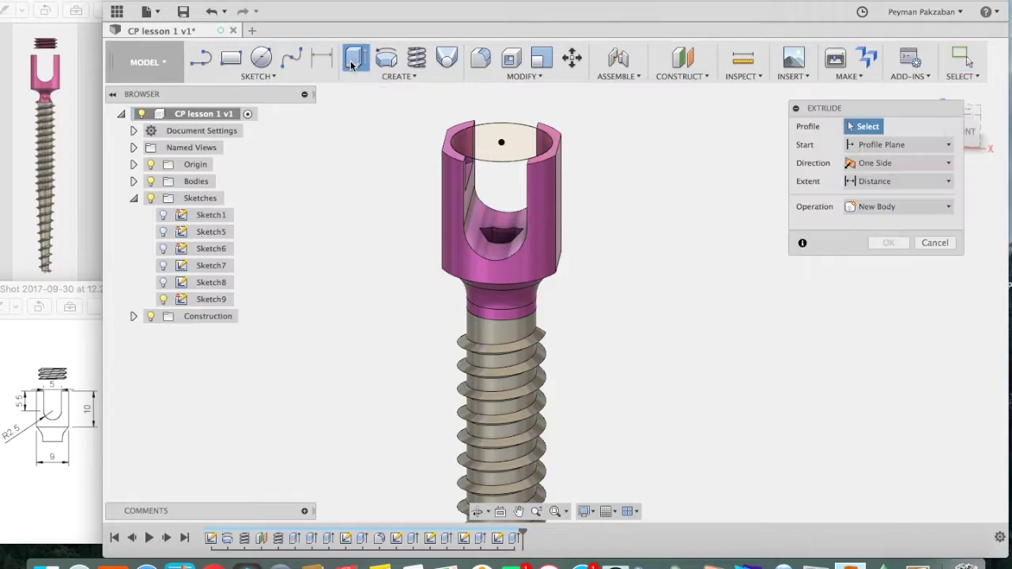
{"action": "left_click", "coordinate": [521, 150]}
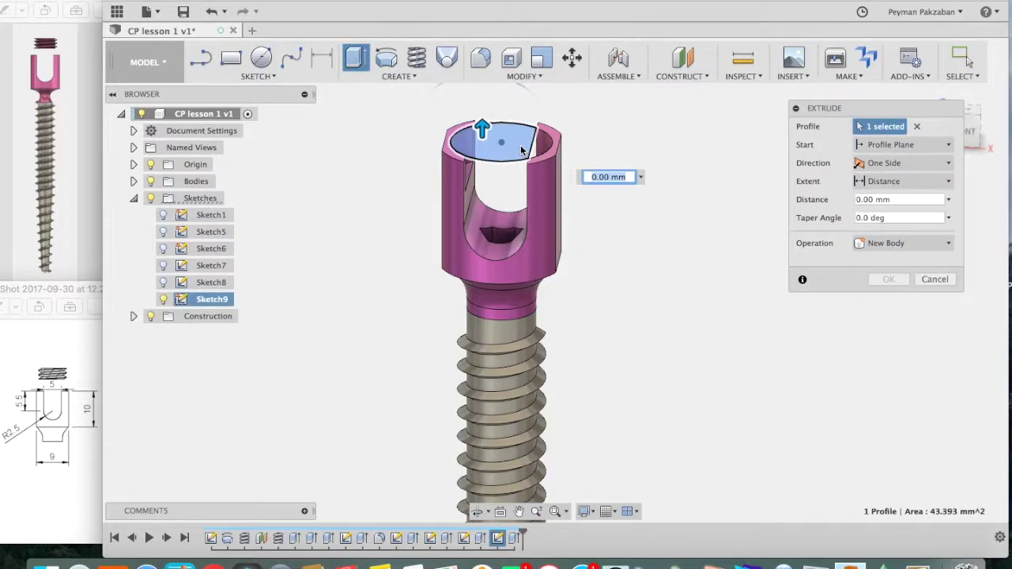
{"action": "left_click", "coordinate": [542, 150]}
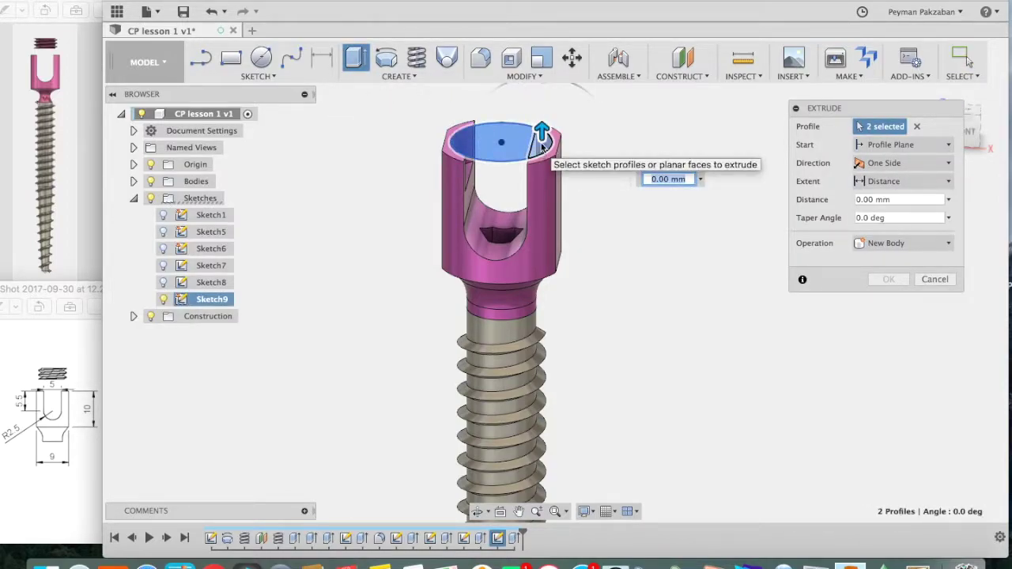
{"action": "left_click_drag", "start_coordinate": [543, 140], "coordinate": [541, 95]}
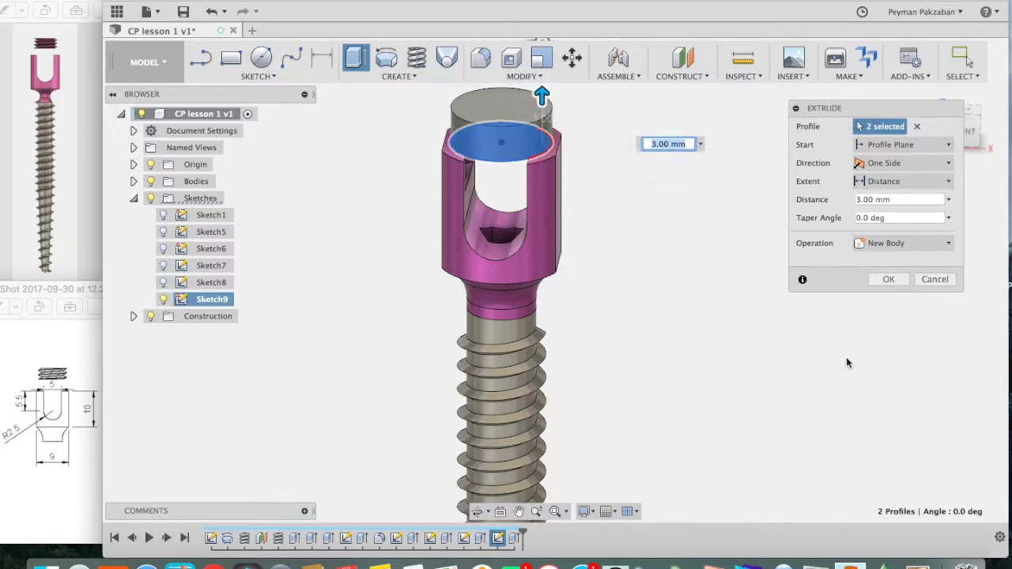
{"action": "left_click", "coordinate": [889, 280]}
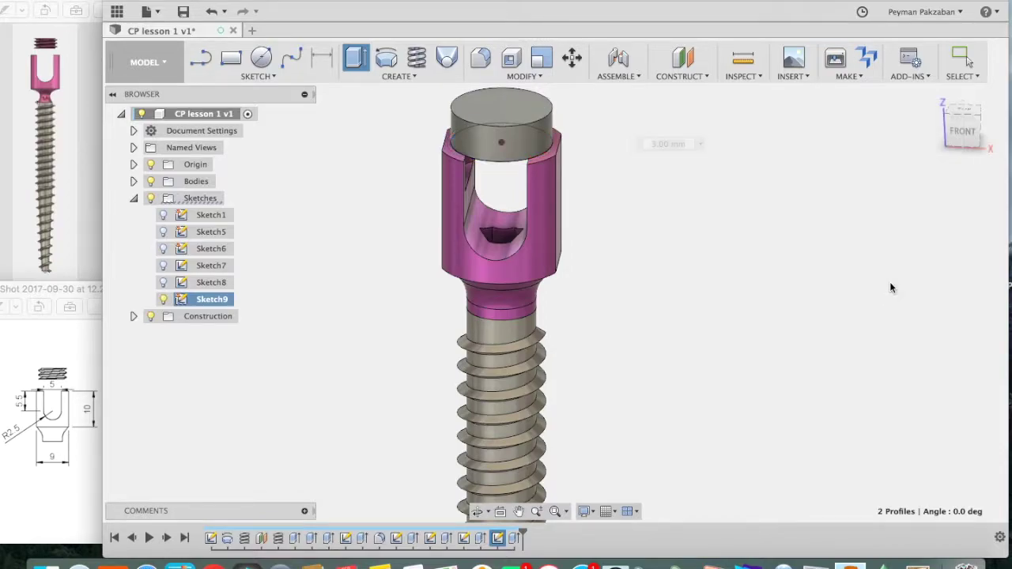
- Add a modeled, full-length, right-hand ISO Metric M8x1.25 thread to the new cylinder's side face, with the size remembered
{"action": "left_click", "coordinate": [979, 118]}
{"action": "mouse_move", "coordinate": [993, 95]}
{"action": "left_mouse_down"}
{"action": "mouse_move", "coordinate": [978, 92]}
{"action": "mouse_move", "coordinate": [986, 99]}
{"action": "left_mouse_up"}
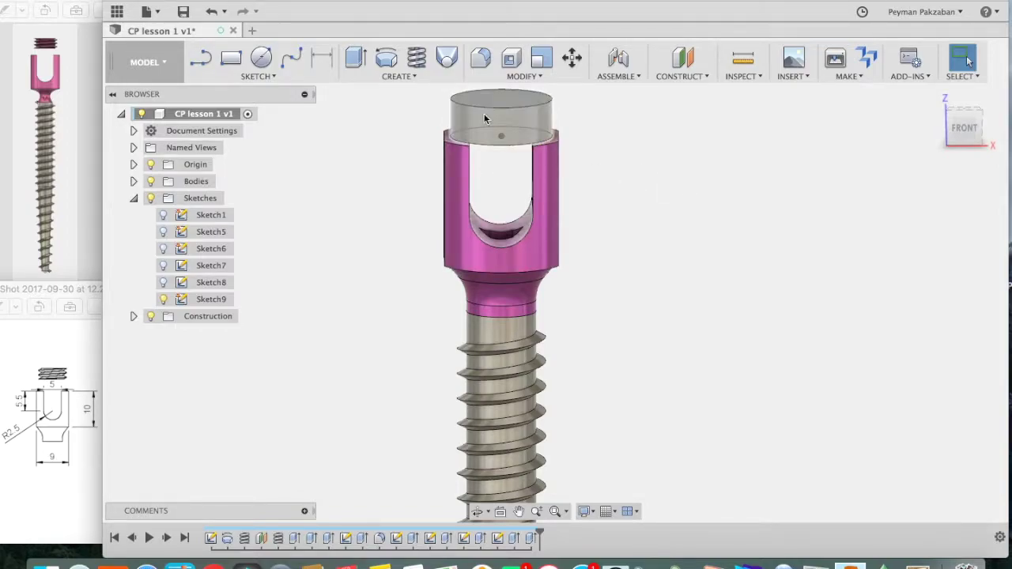
{"action": "left_click", "coordinate": [404, 79]}
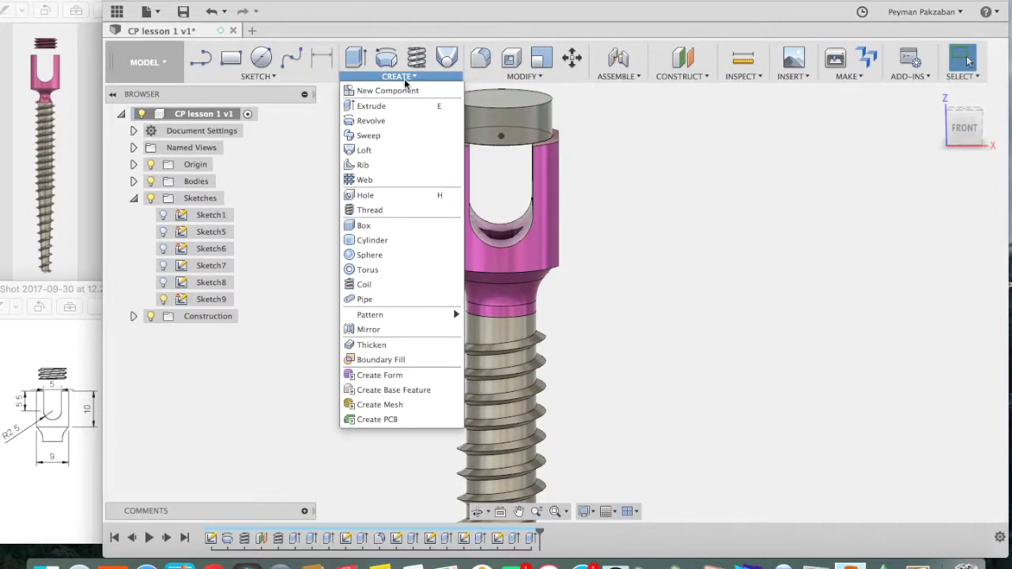
{"action": "left_click", "coordinate": [369, 210]}
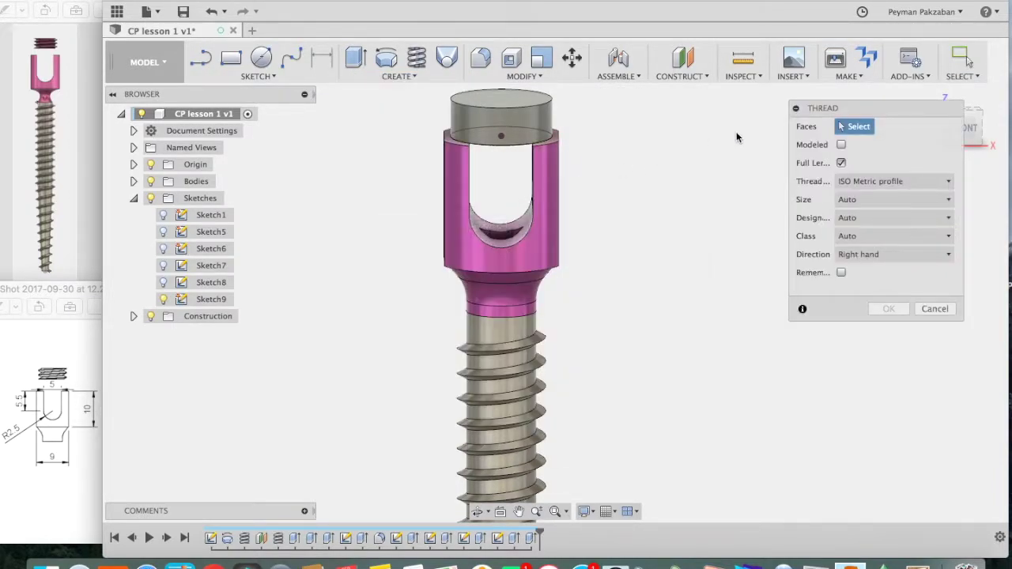
{"action": "left_click", "coordinate": [523, 121]}
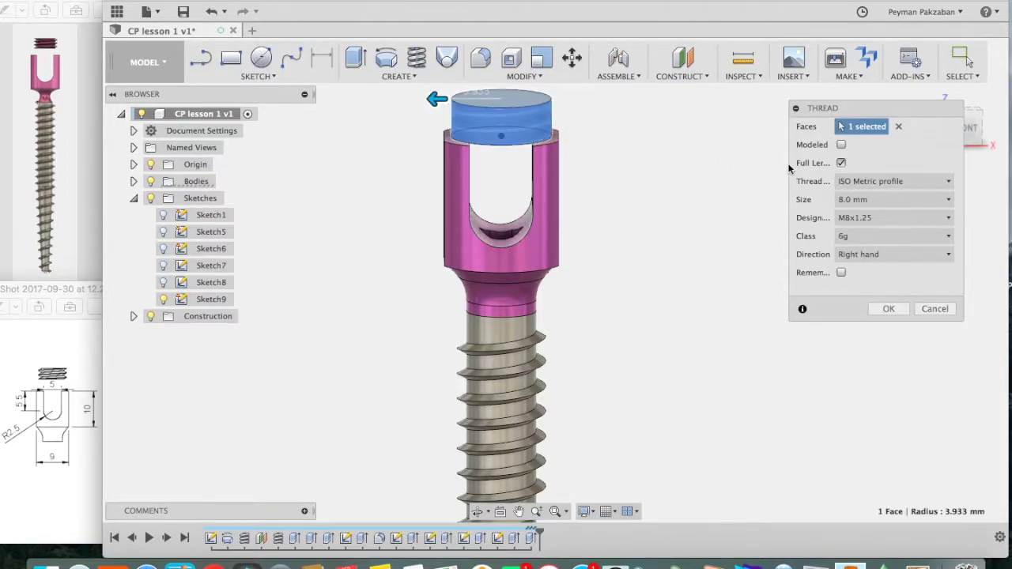
{"action": "left_click", "coordinate": [842, 145]}
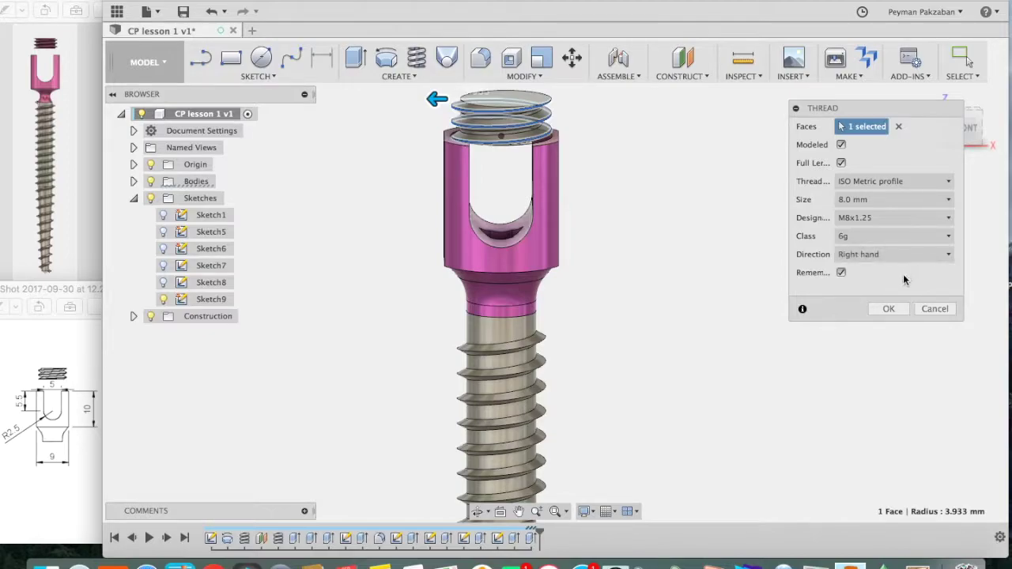
{"action": "left_click", "coordinate": [889, 310]}
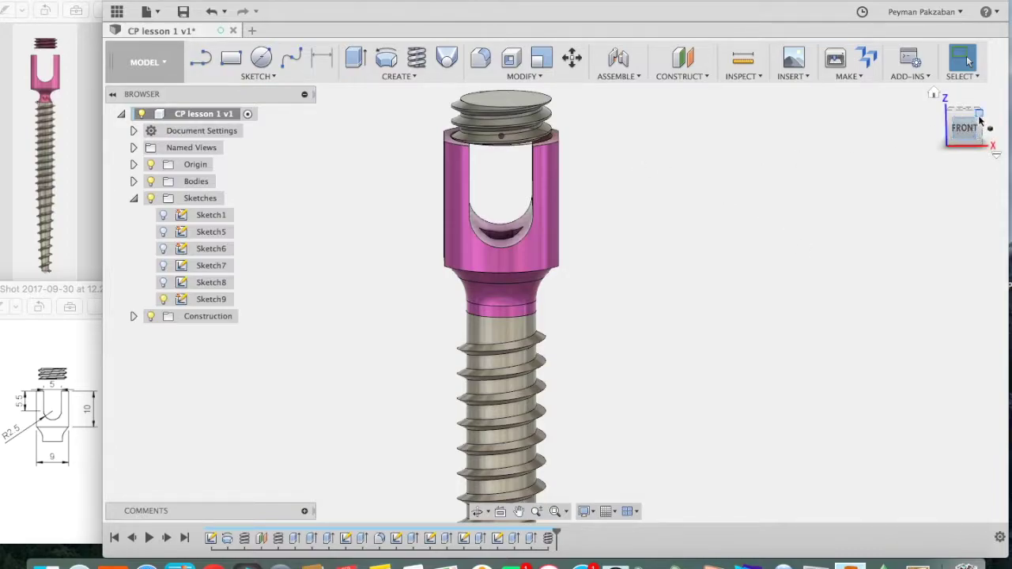
- Add a modeled, full-length, right-hand M8x1.25 thread of class 6H to the inner wall of the head's round recess
{"action": "middle_click_drag", "start_coordinate": [944, 131], "coordinate": [925, 107], "text": "shift"}
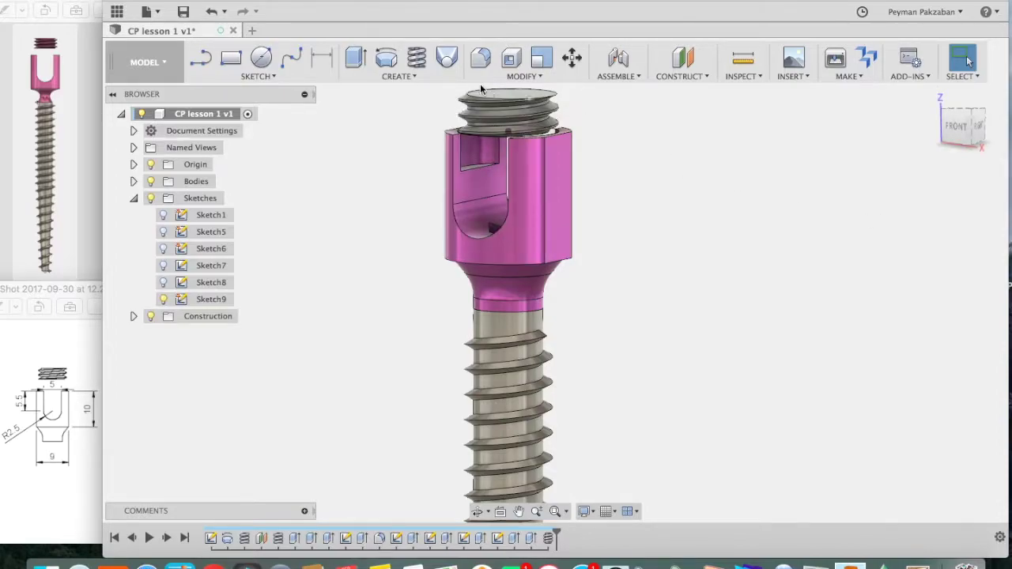
{"action": "left_click", "coordinate": [418, 76]}
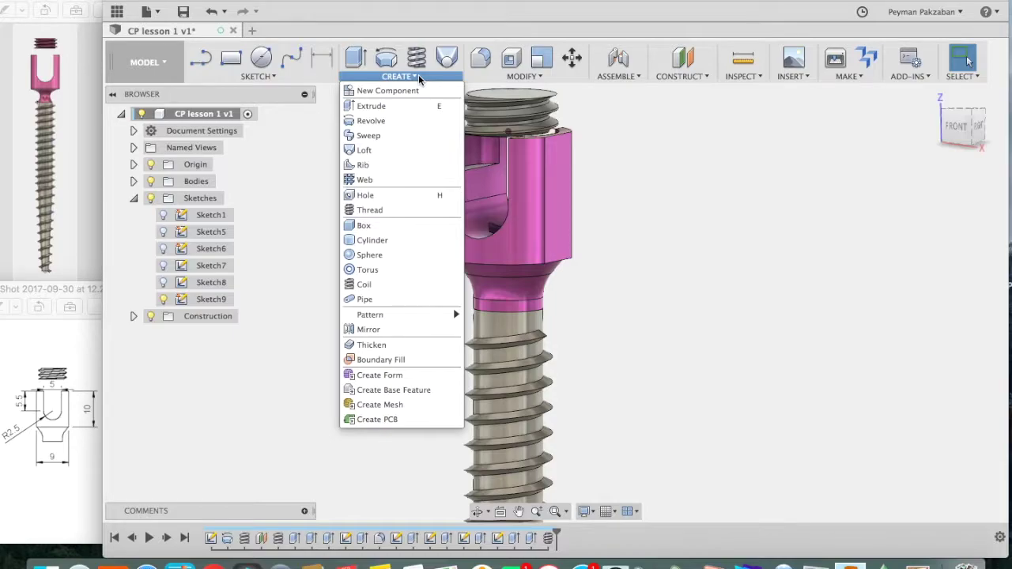
{"action": "left_click", "coordinate": [370, 212]}
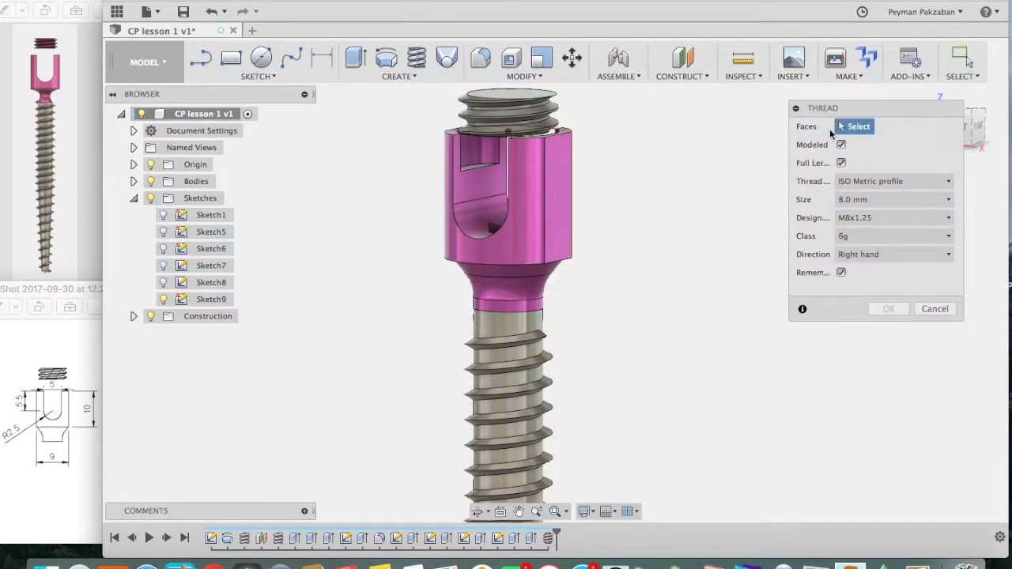
{"action": "left_click", "coordinate": [483, 148]}
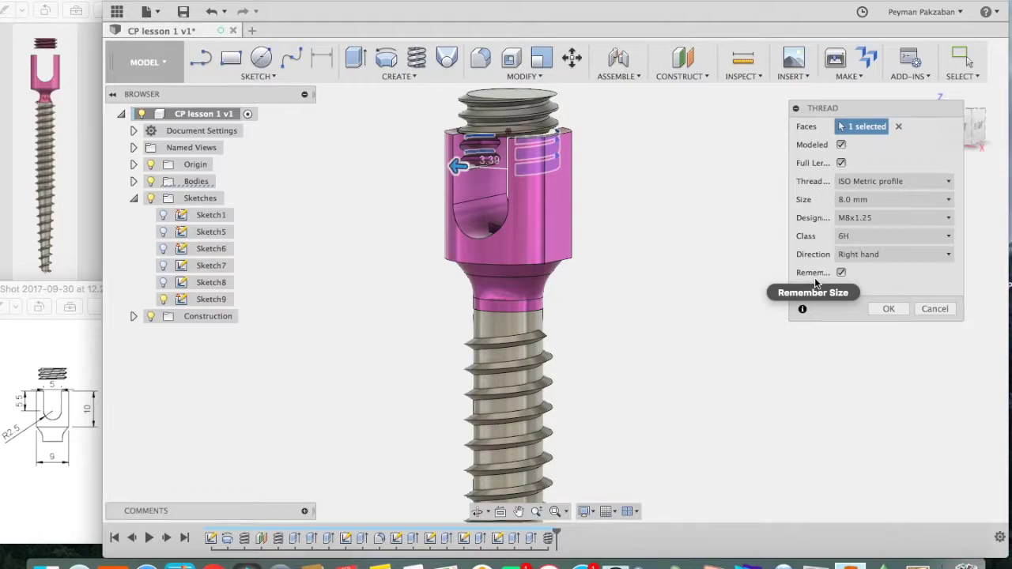
{"action": "left_click", "coordinate": [891, 310]}
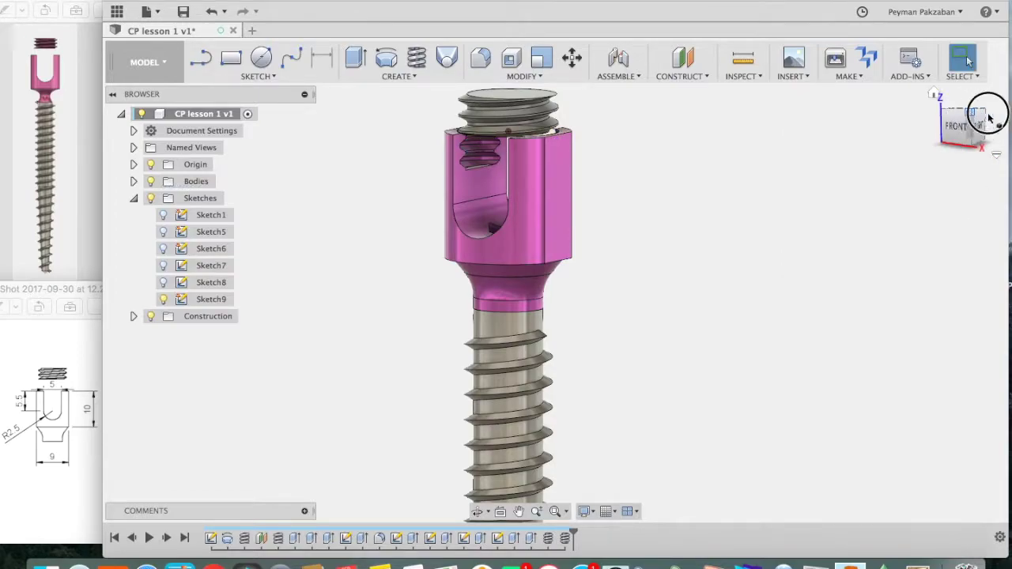
- Sketch an inscribed six-sided polygon of 1.5 mm radius on the set screw's top face, centred on the origin, and finish the sketch
{"action": "left_click", "coordinate": [958, 126]}
{"action": "middle_click_drag", "start_coordinate": [23, 115], "coordinate": [995, 131], "text": "shift"}
{"action": "left_click", "coordinate": [961, 133]}
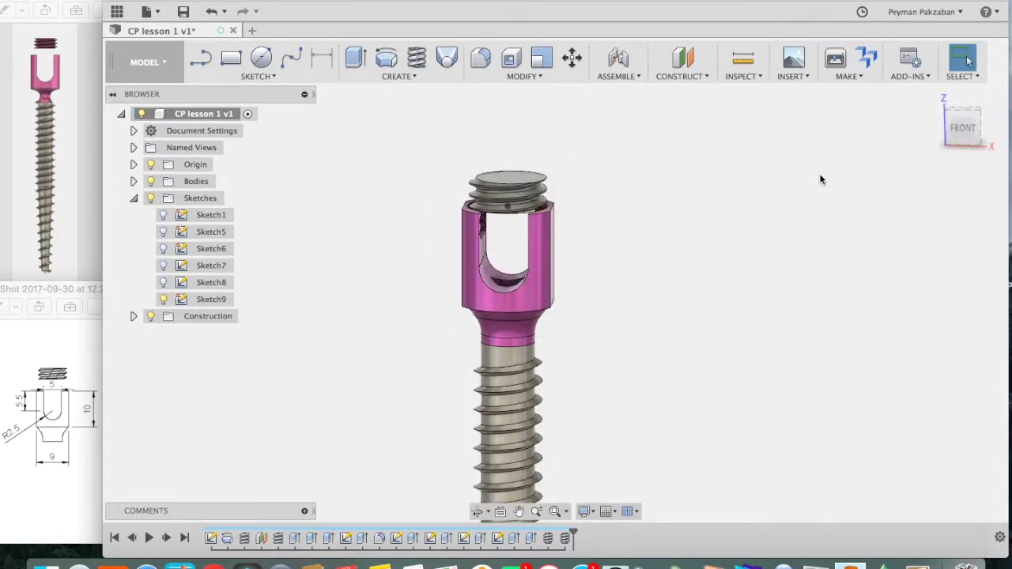
{"action": "left_click", "coordinate": [978, 115]}
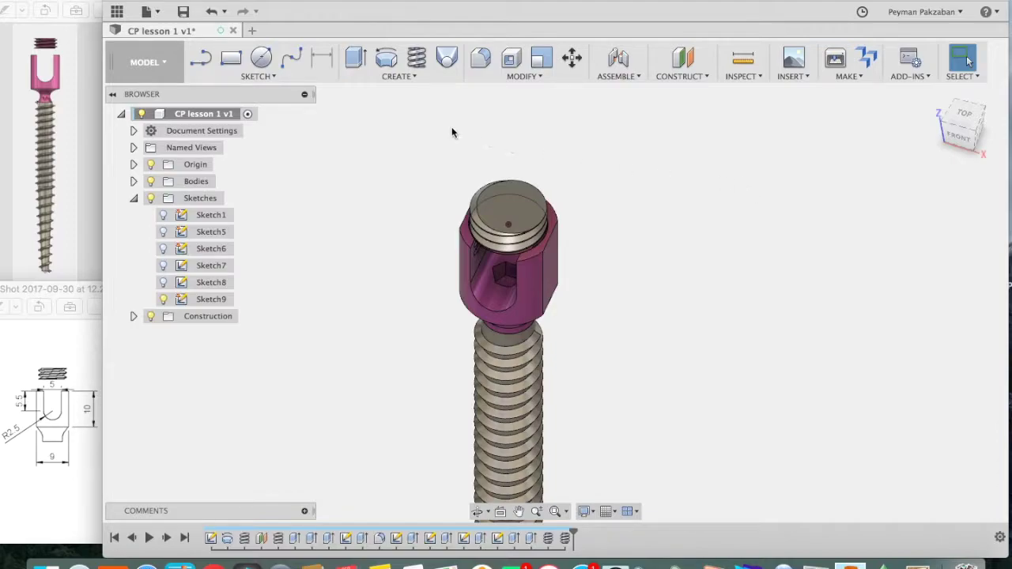
{"action": "left_click", "coordinate": [272, 76]}
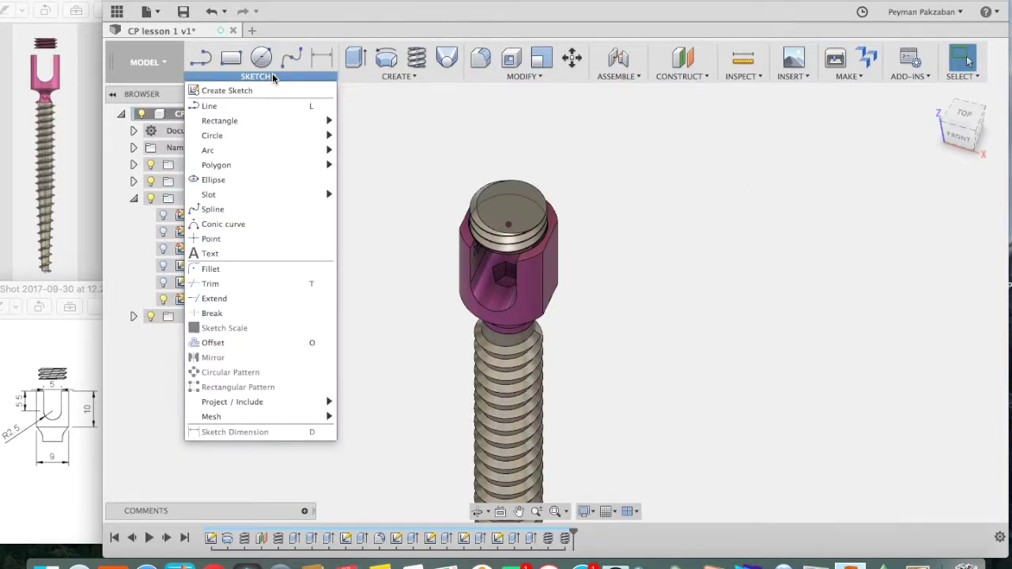
{"action": "mouse_move", "coordinate": [253, 164]}
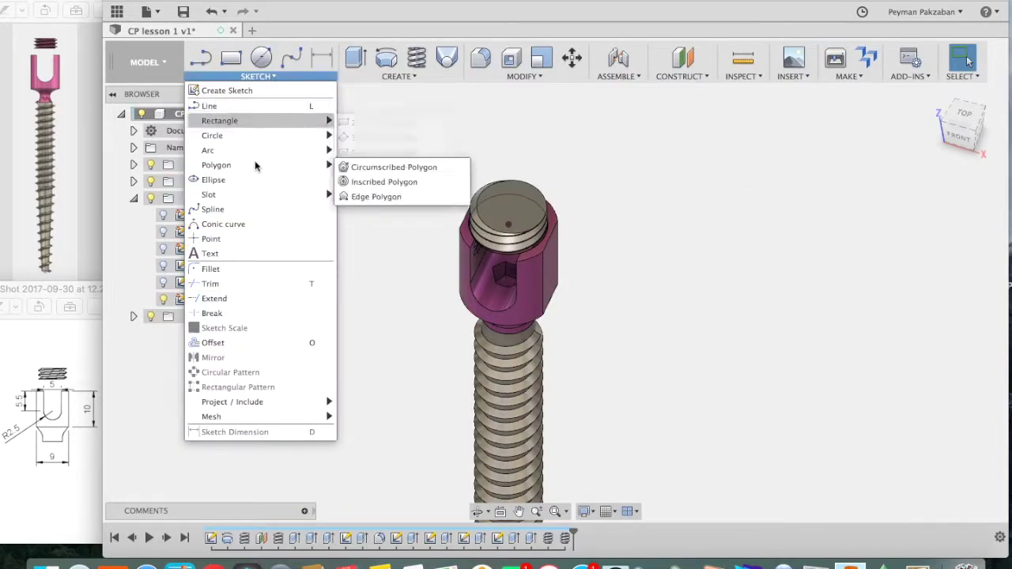
{"action": "left_click", "coordinate": [380, 182]}
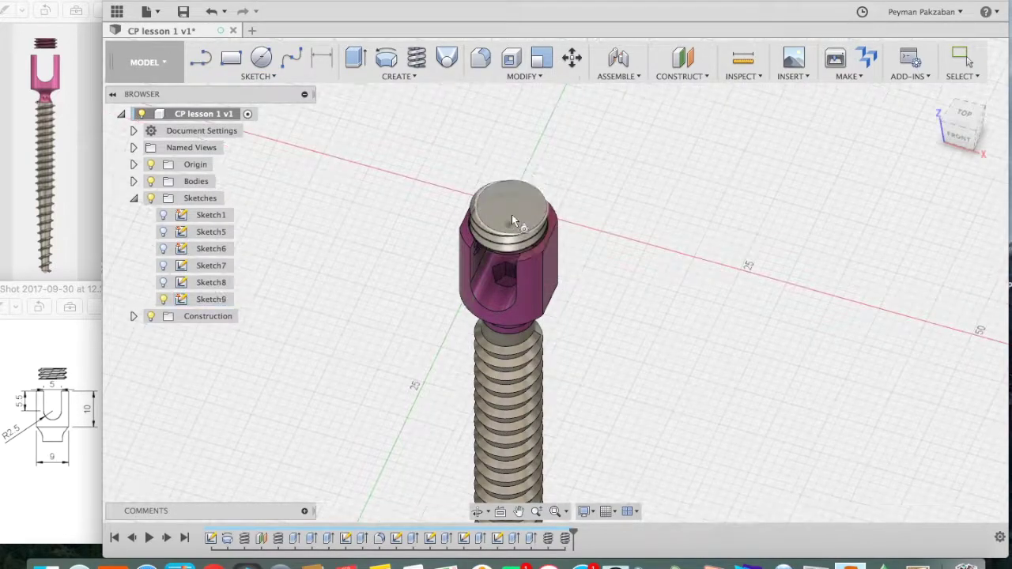
{"action": "left_click", "coordinate": [524, 211]}
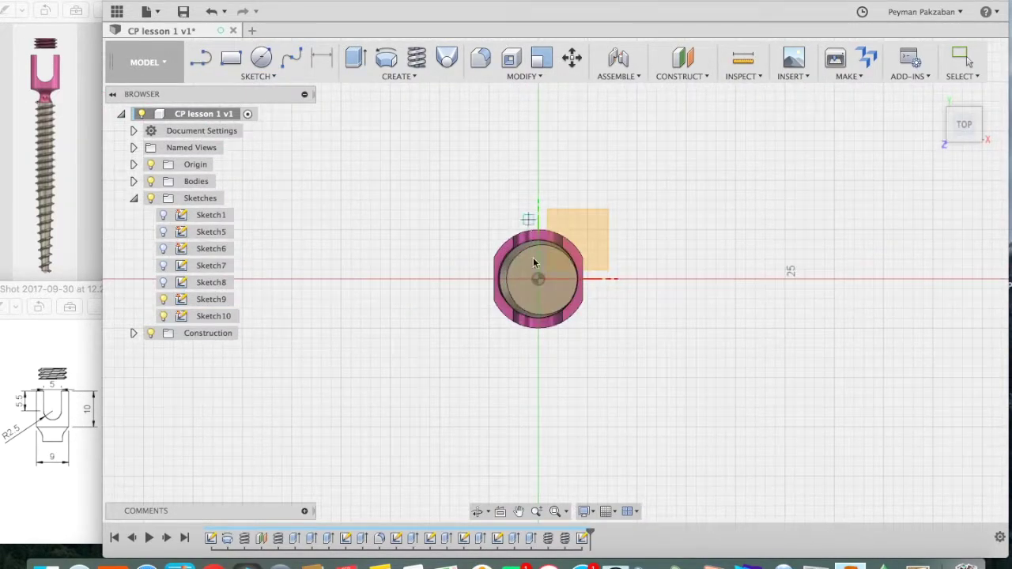
{"action": "left_click", "coordinate": [539, 281]}
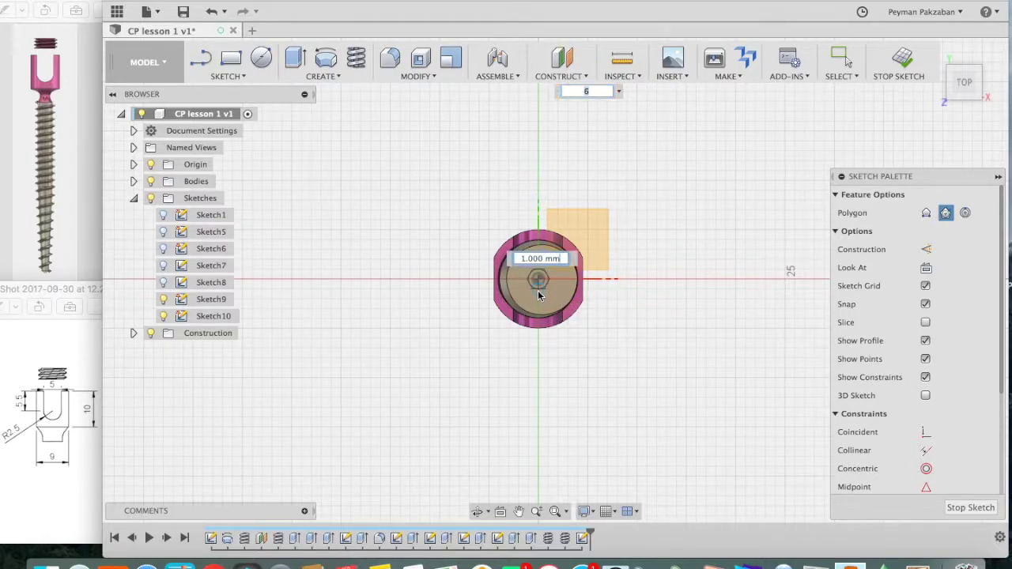
{"action": "type", "text": "1."}
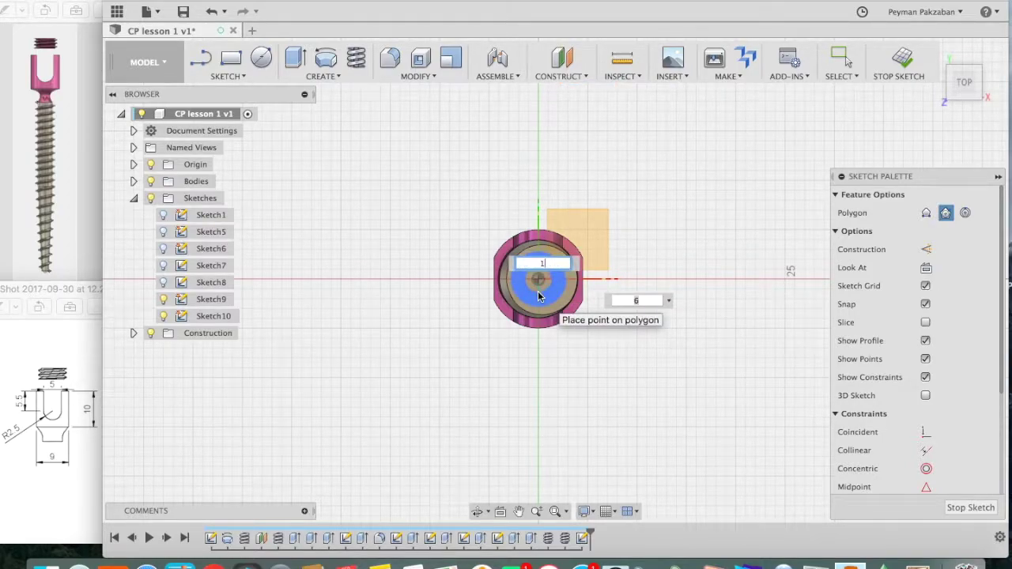
{"action": "type", "text": "5"}
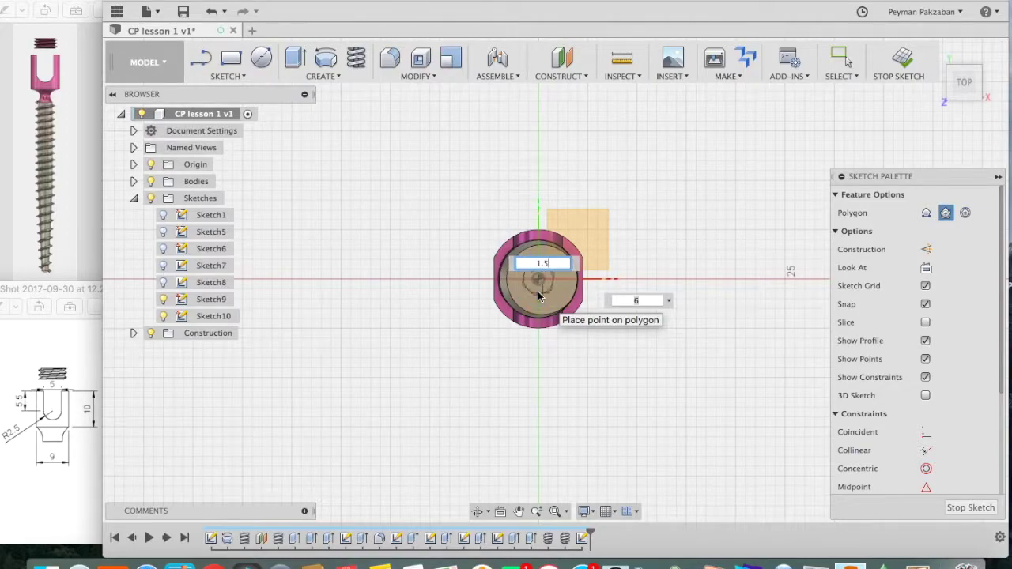
{"action": "key", "text": "Tab"}
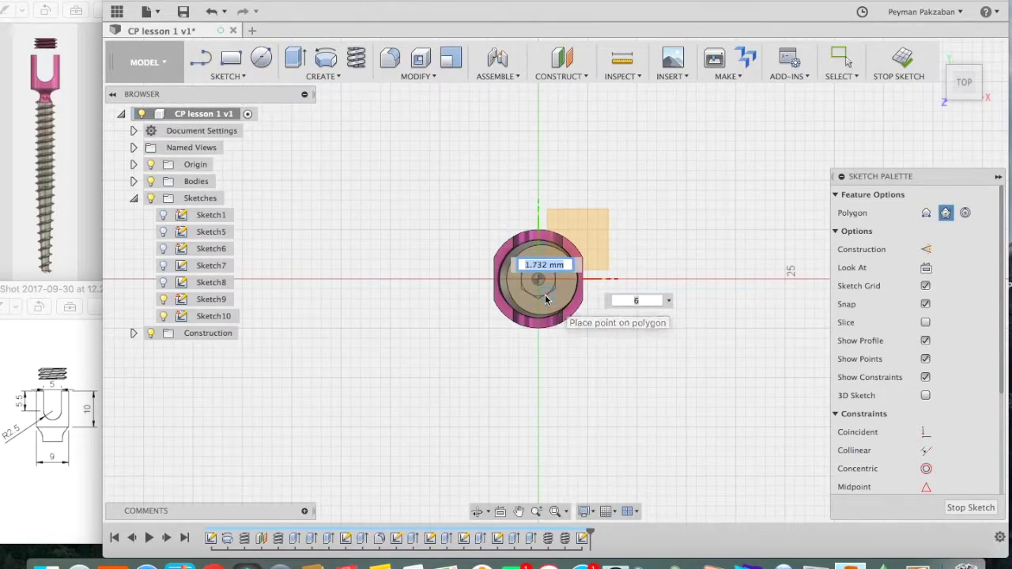
{"action": "type", "text": "1.5"}
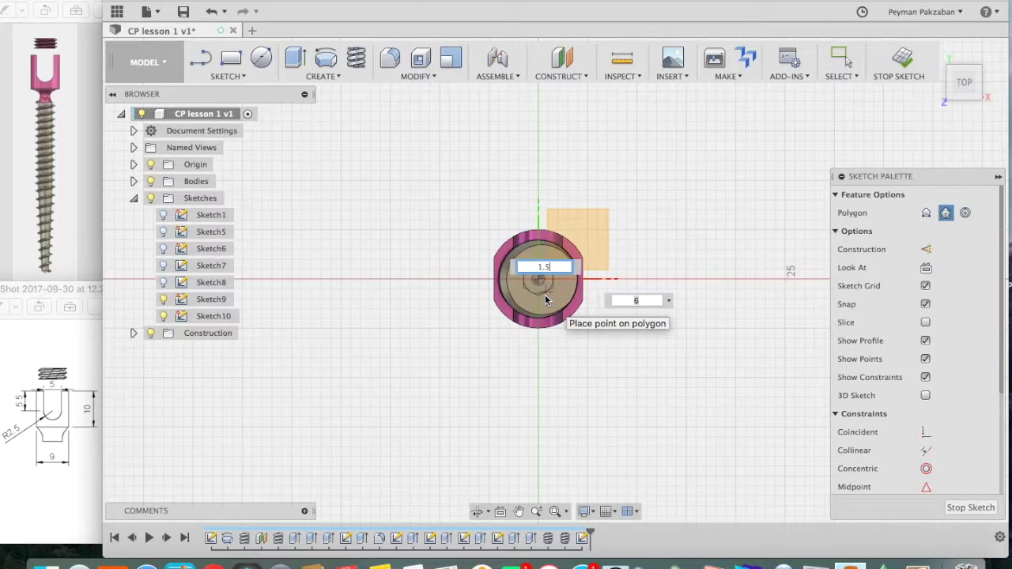
{"action": "key", "text": "Return"}
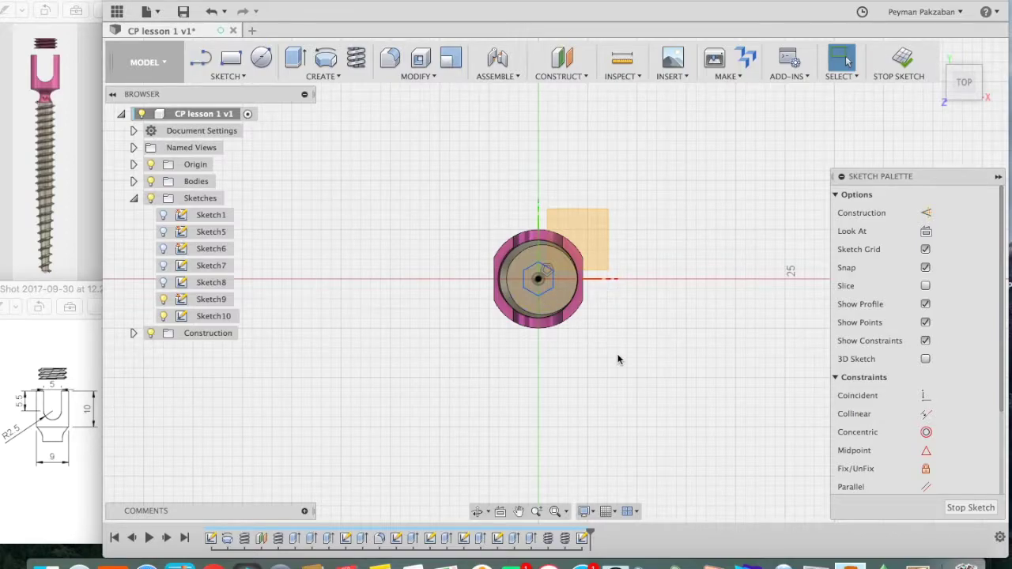
{"action": "left_click", "coordinate": [971, 507]}
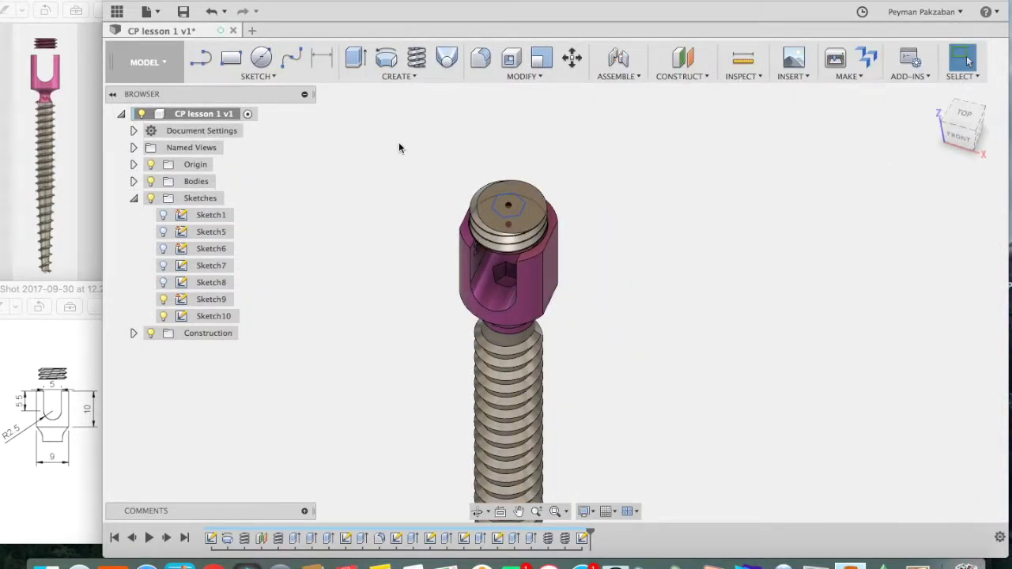
- Cut a hexagonal socket into the set screw by extruding the hexagon profile -2 mm
{"action": "left_click", "coordinate": [355, 57]}
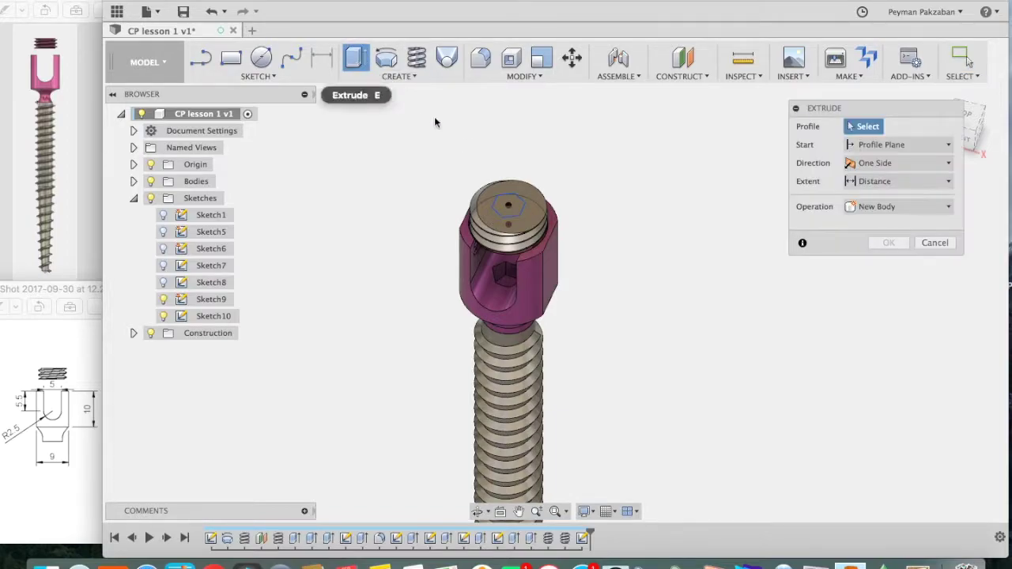
{"action": "left_click", "coordinate": [513, 204]}
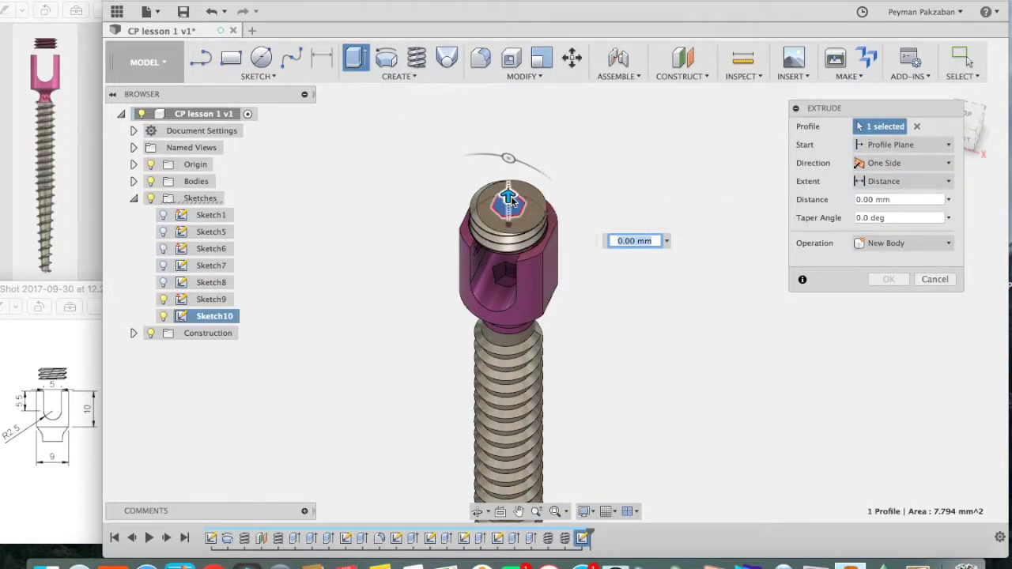
{"action": "key", "text": "Down"}
{"action": "key", "text": "Down"}
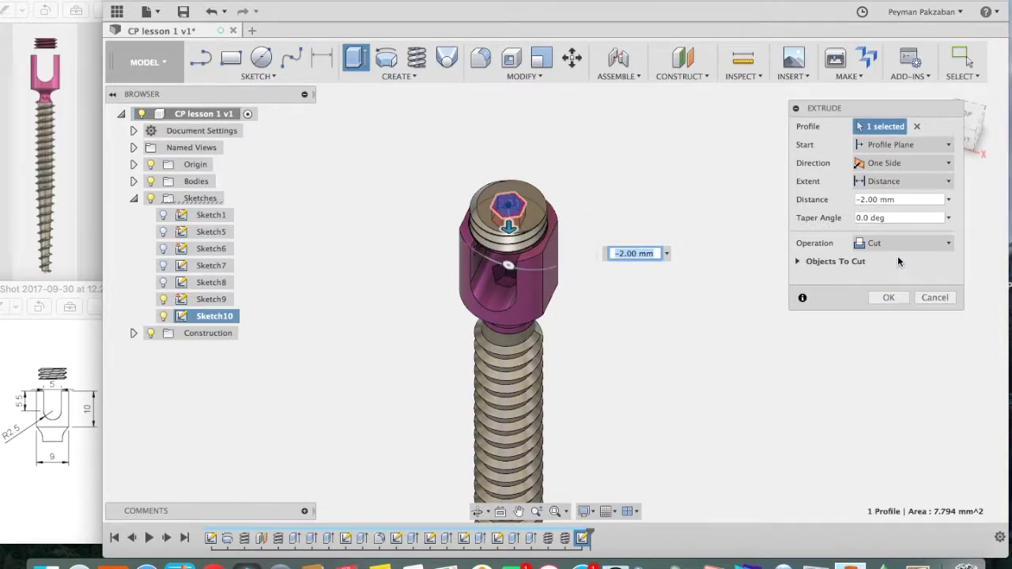
{"action": "left_click", "coordinate": [889, 297]}
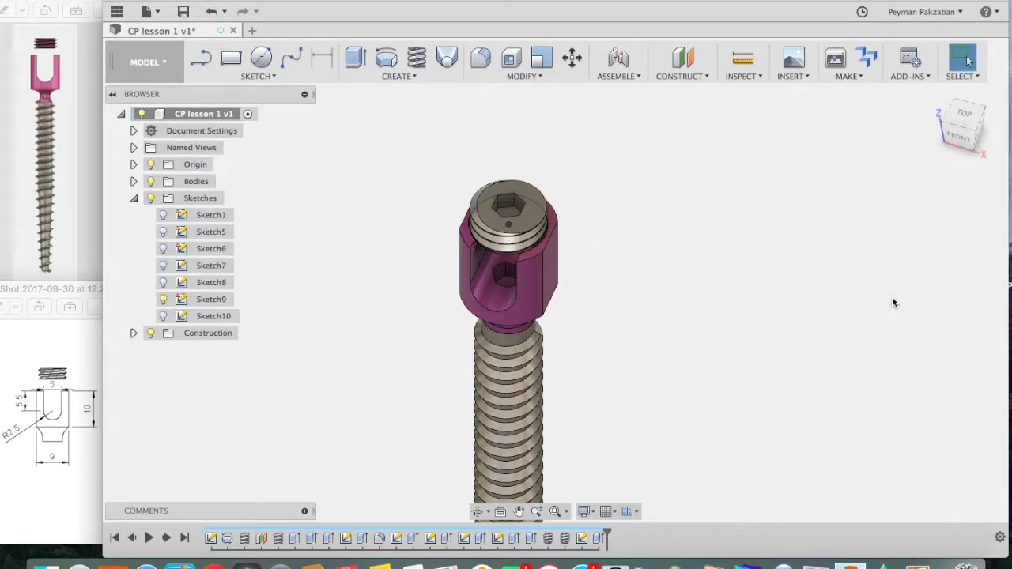
- Apply the design's existing magenta appearance to the set screw body
{"action": "left_click_drag", "start_coordinate": [973, 120], "coordinate": [981, 95]}
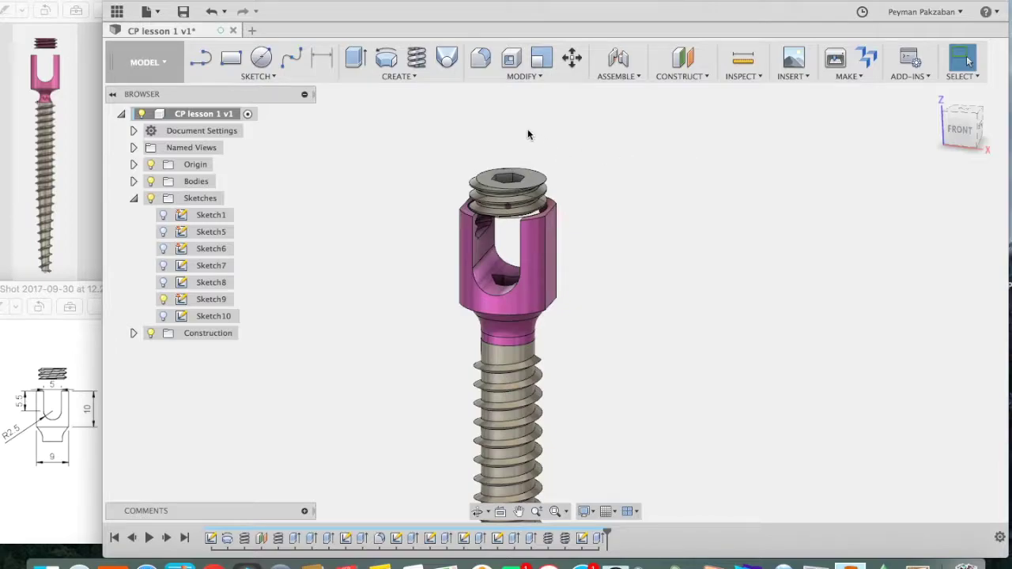
{"action": "left_click", "coordinate": [536, 77]}
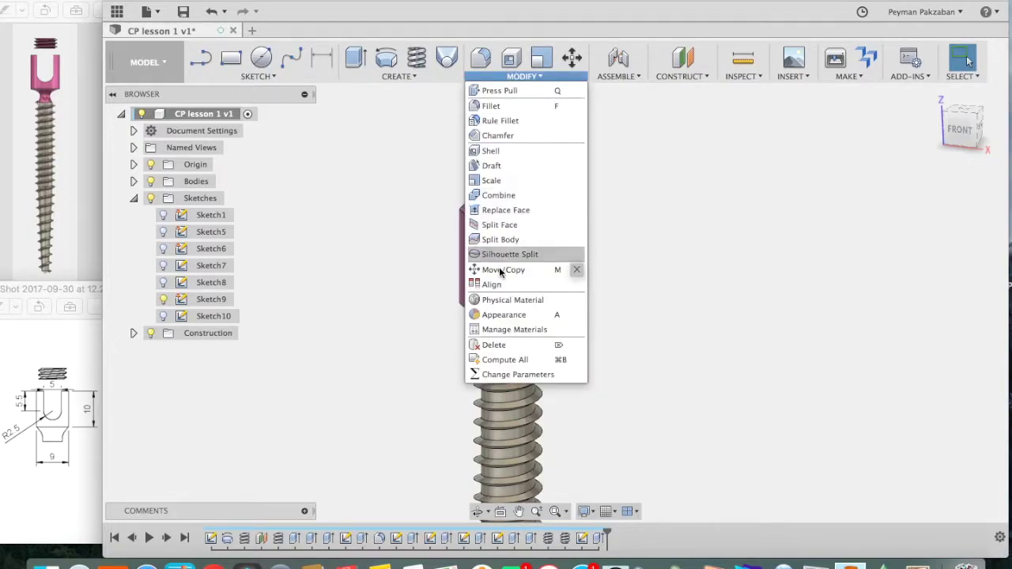
{"action": "left_click", "coordinate": [499, 314]}
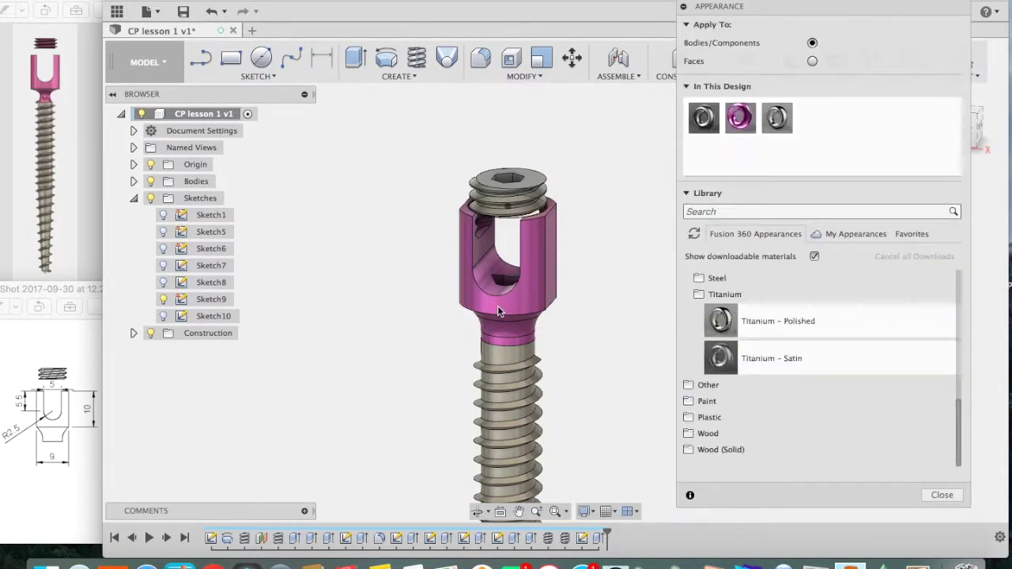
{"action": "left_click_drag", "start_coordinate": [742, 119], "coordinate": [536, 190]}
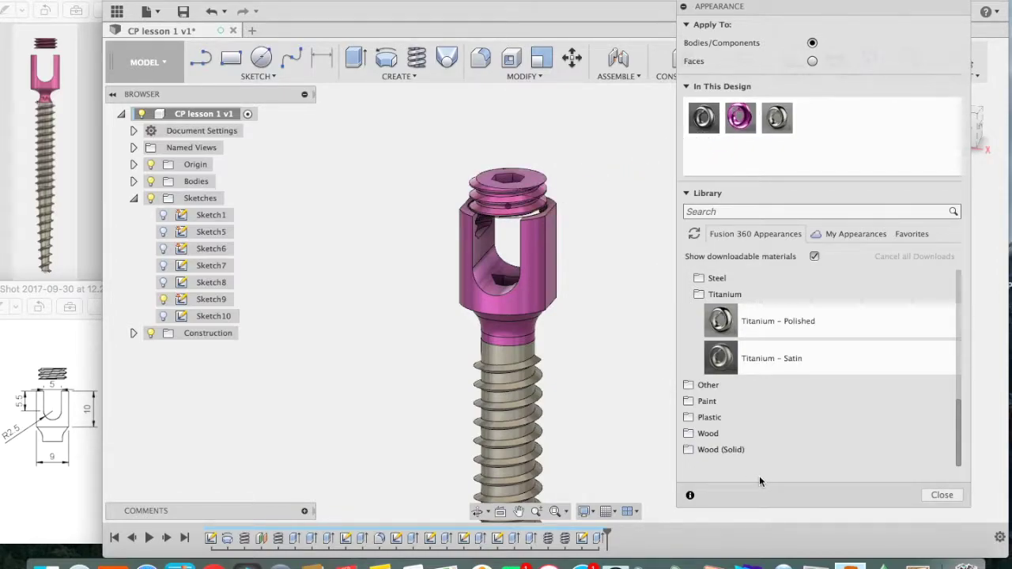
{"action": "left_click", "coordinate": [943, 495]}
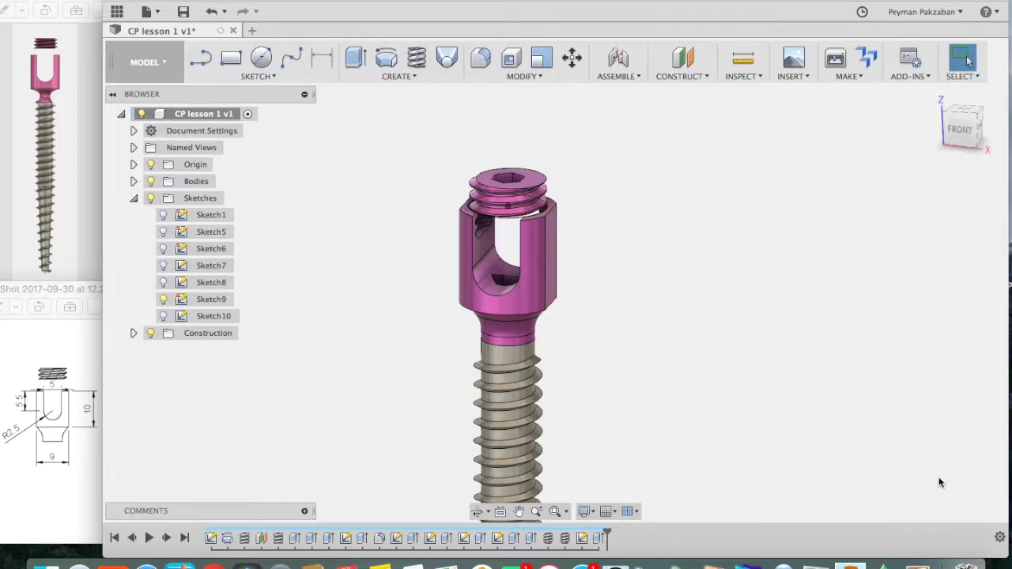
- Hide all sketches and the origin geometry so only the screw's bodies remain displayed
{"action": "left_click", "coordinate": [151, 198]}
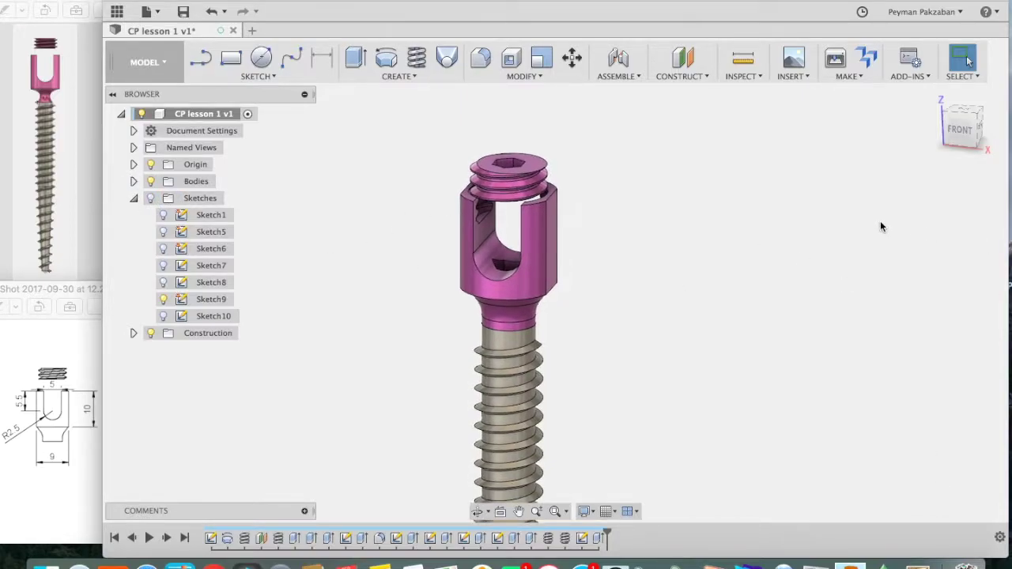
{"action": "scroll", "coordinate": [881, 226], "scroll_direction": "down", "scroll_amount": 8}
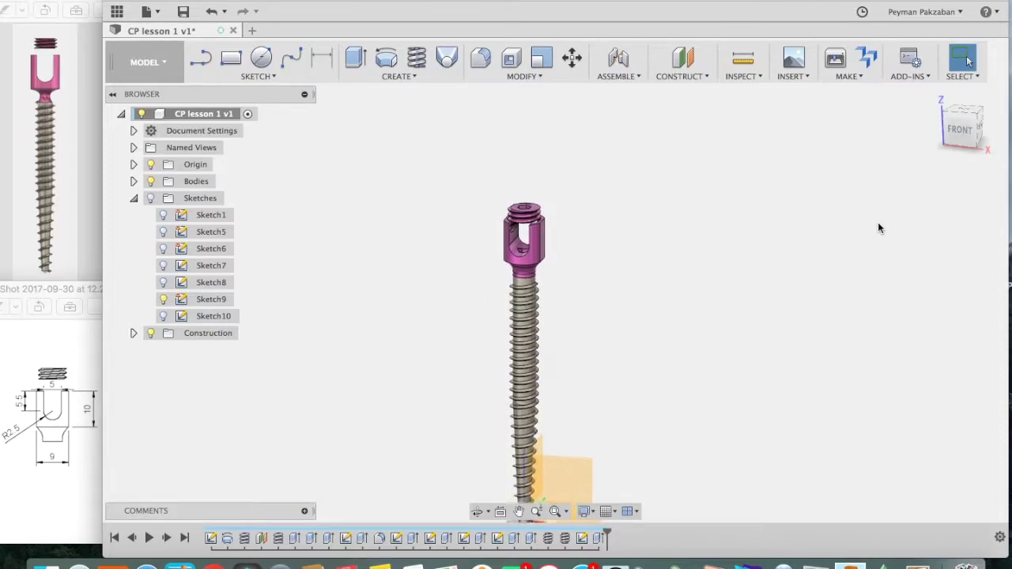
{"action": "left_click", "coordinate": [151, 165]}
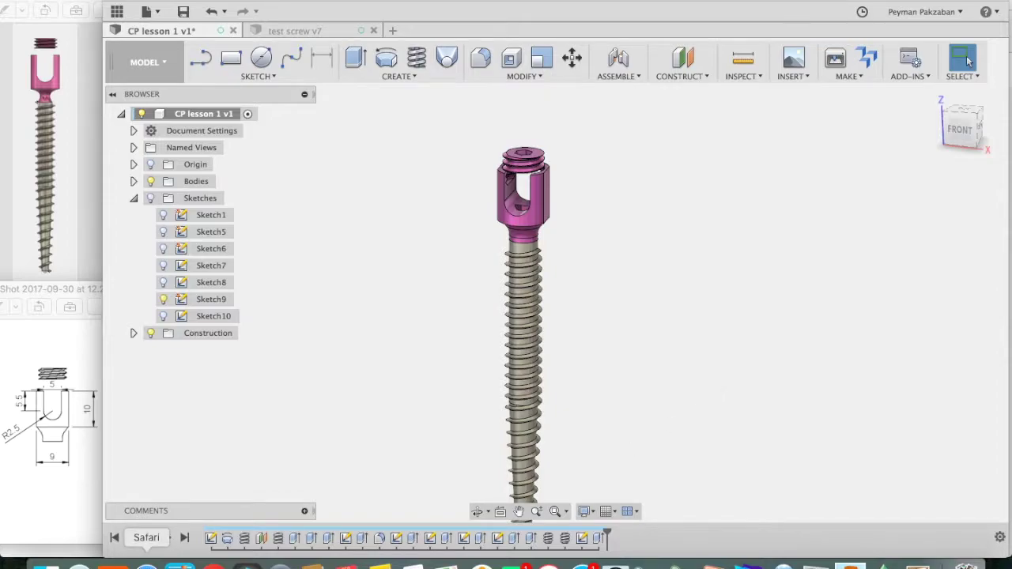
{"action": "left_click", "coordinate": [214, 565]}
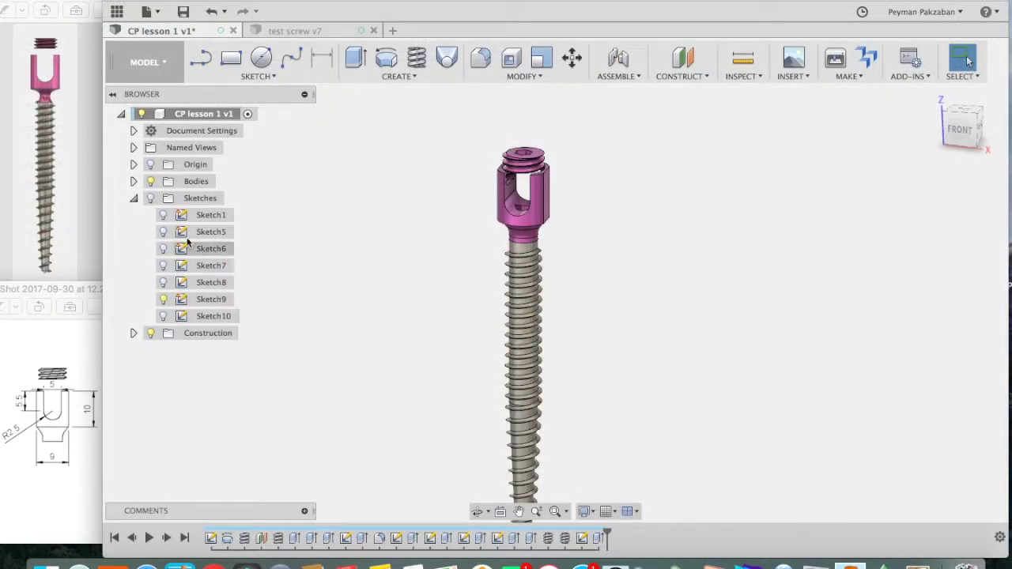
- Collapse the sketches, list the bodies and rename the long threaded body as shaft
{"action": "left_click", "coordinate": [135, 199]}
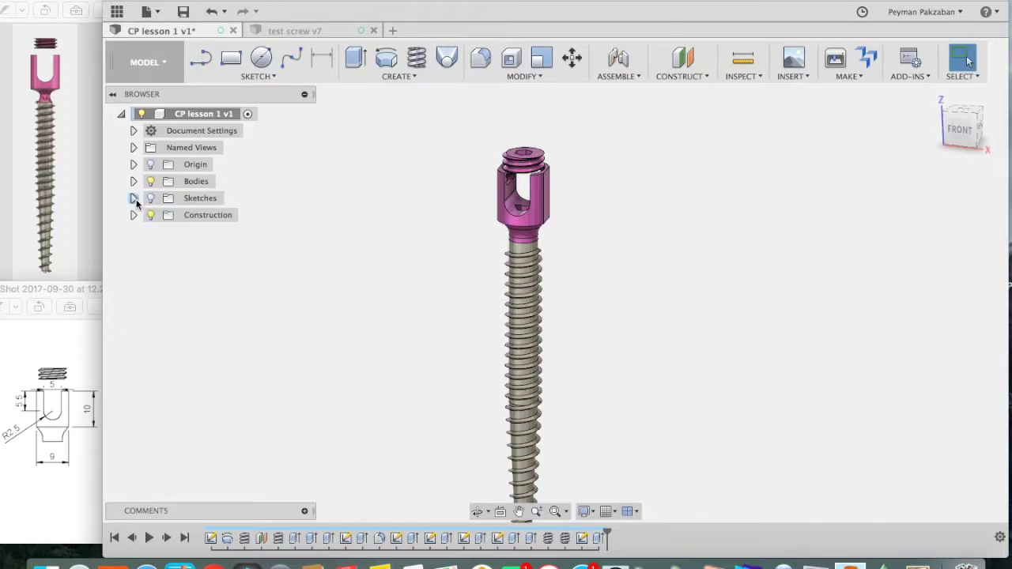
{"action": "left_click", "coordinate": [133, 182]}
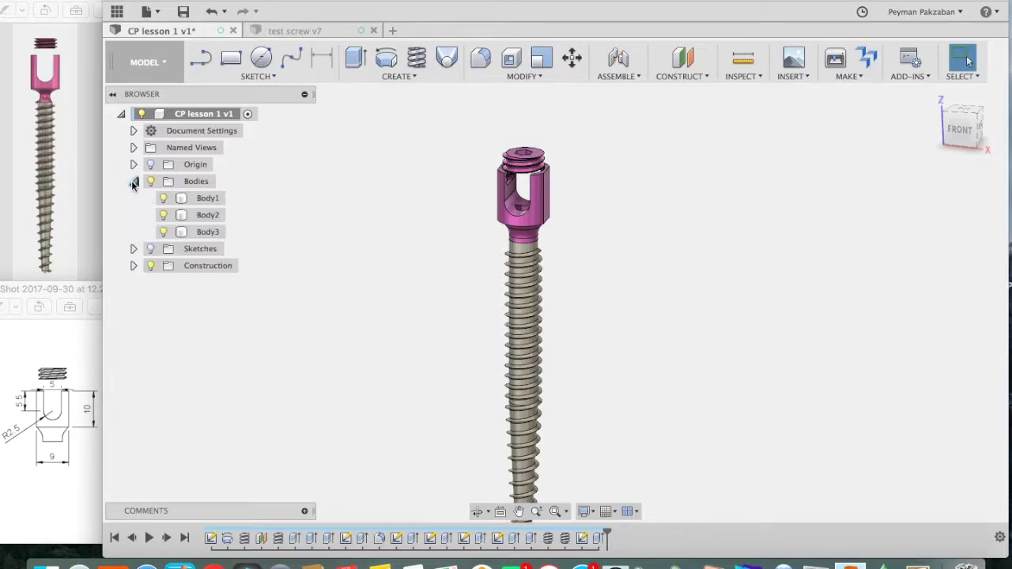
{"action": "left_click", "coordinate": [209, 198]}
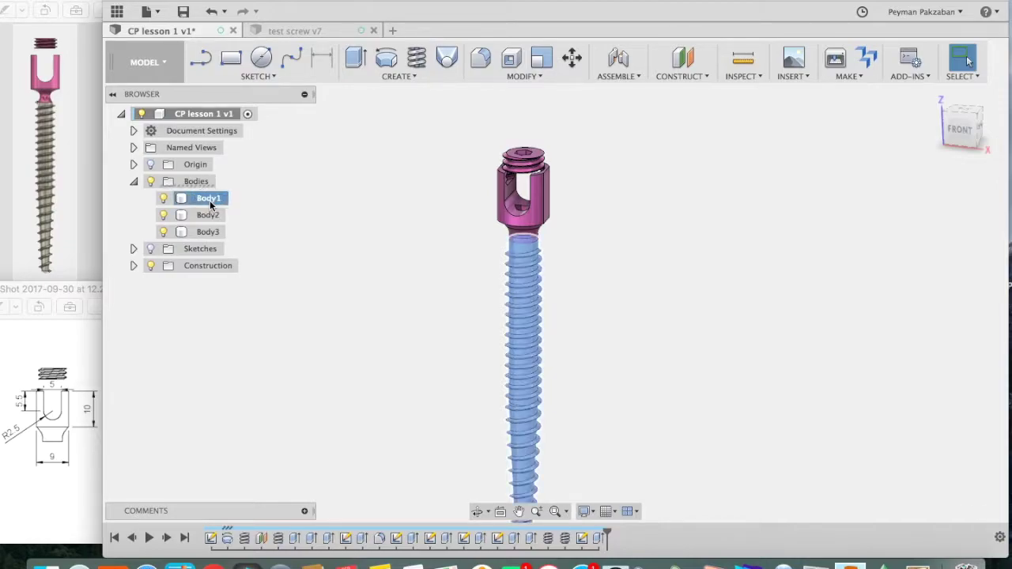
{"action": "double_click", "coordinate": [209, 199]}
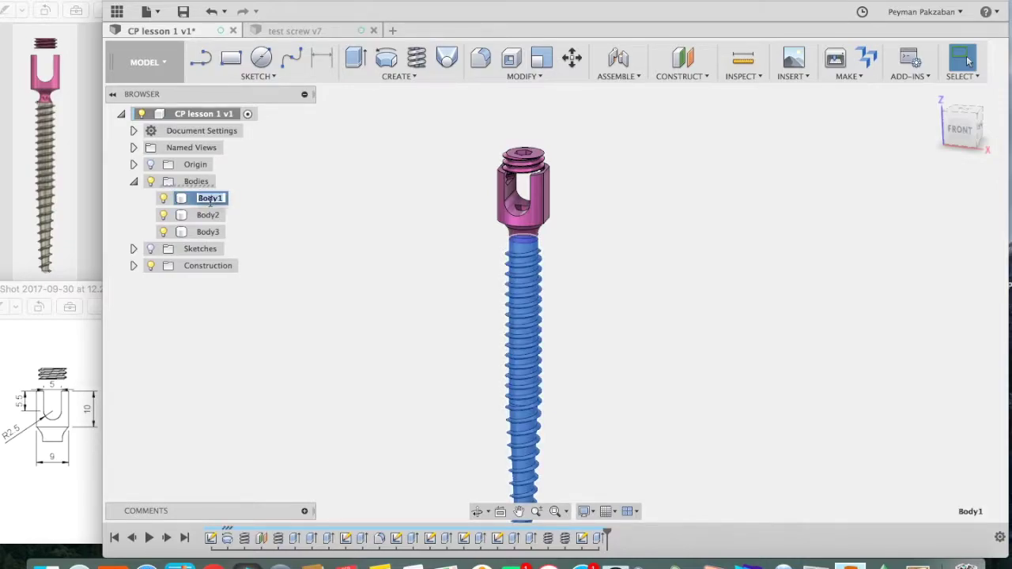
{"action": "type", "text": "sha"}
{"action": "left_click", "coordinate": [258, 223]}
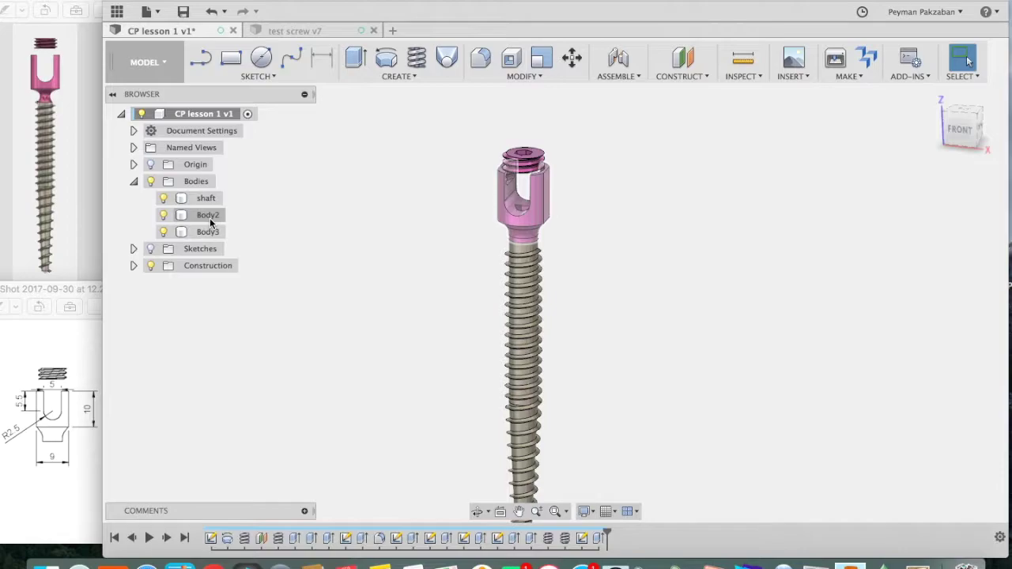
- Rename the body with the U-slot as head
{"action": "left_click", "coordinate": [210, 220]}
{"action": "left_click", "coordinate": [210, 221]}
{"action": "type", "text": "head"}
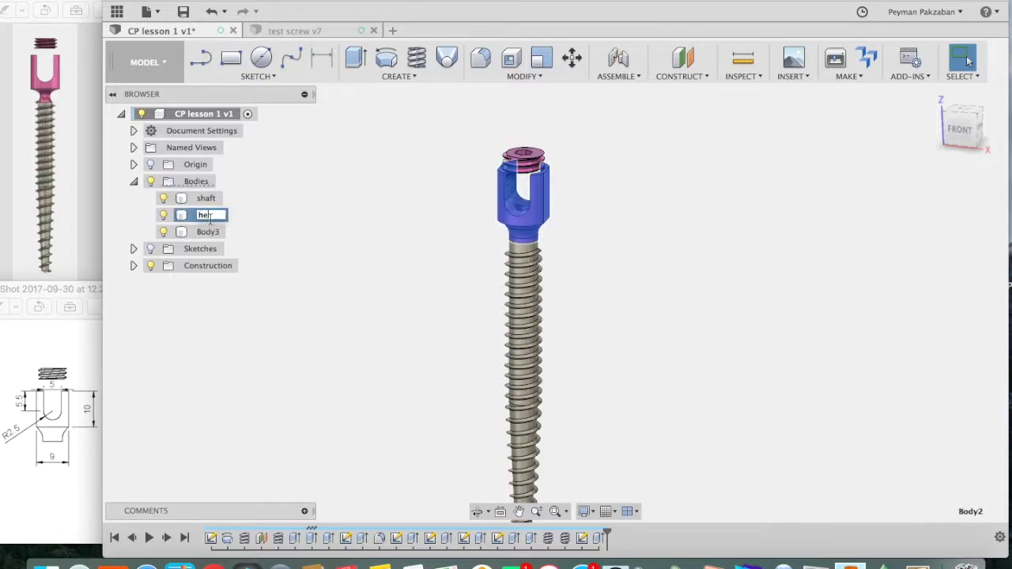
{"action": "left_click", "coordinate": [239, 238]}
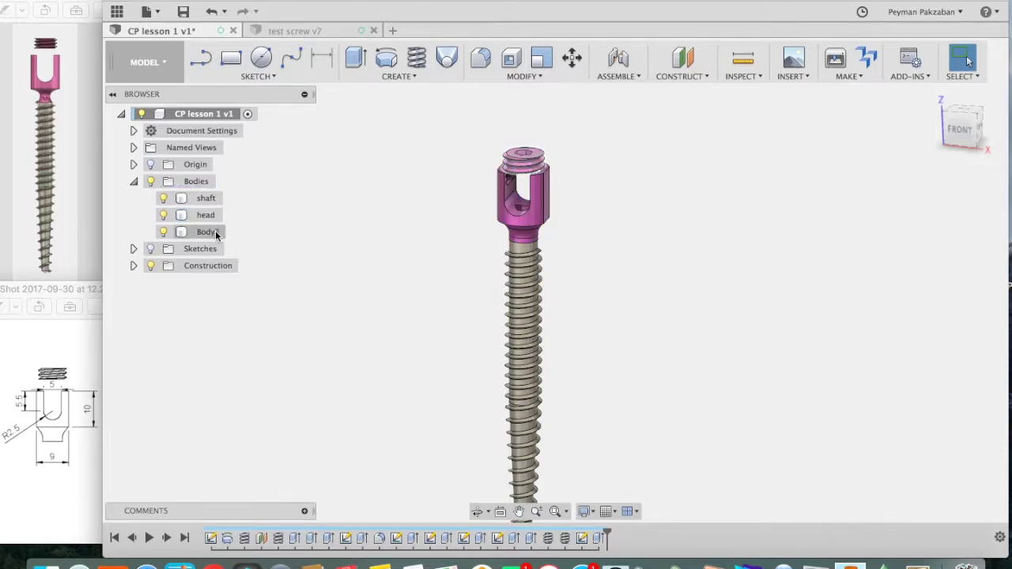
- Rename the remaining unnamed body as set screw
{"action": "left_click", "coordinate": [208, 232]}
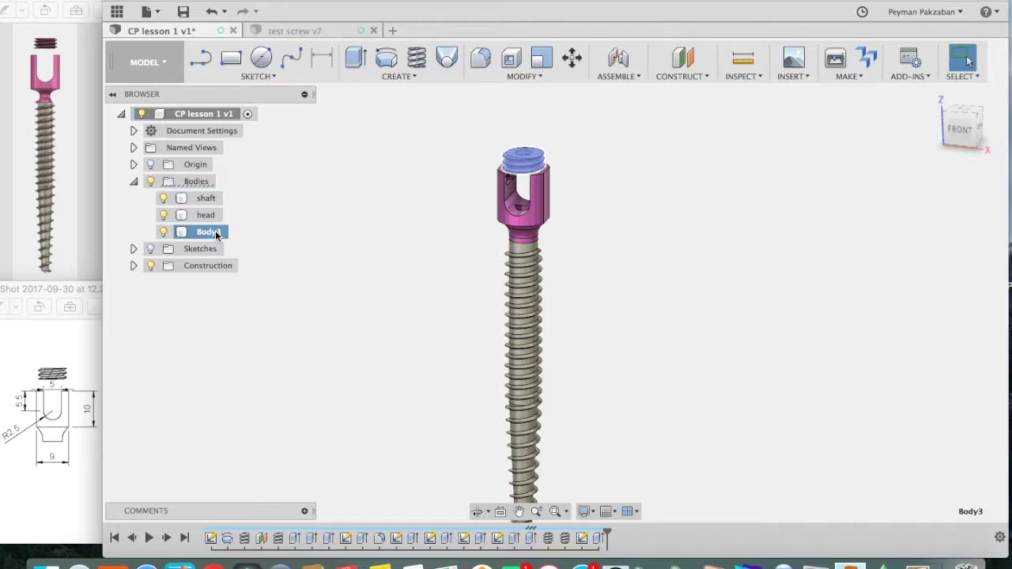
{"action": "double_click", "coordinate": [209, 232]}
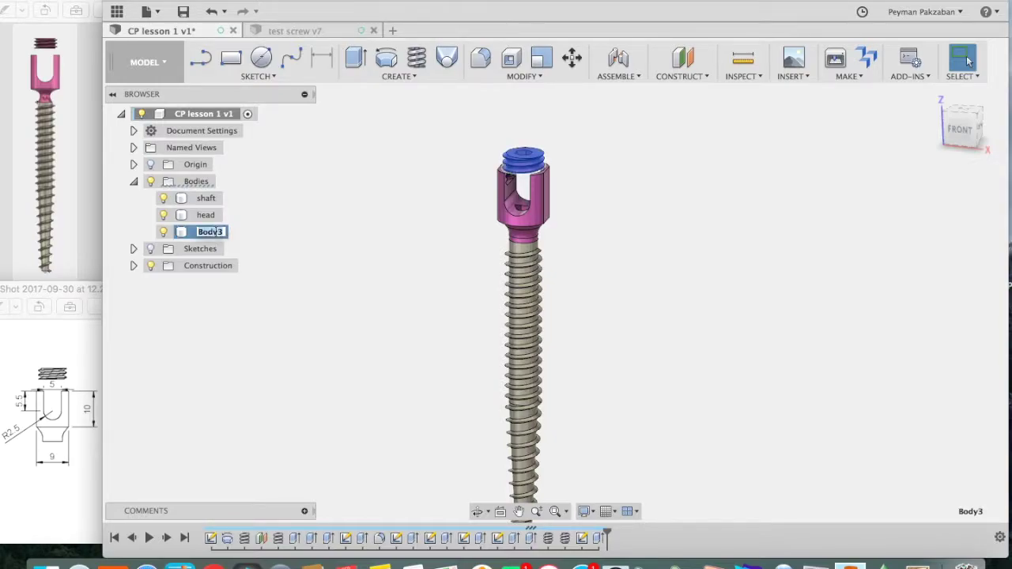
{"action": "type", "text": "set screw"}
{"action": "key", "text": "Return"}
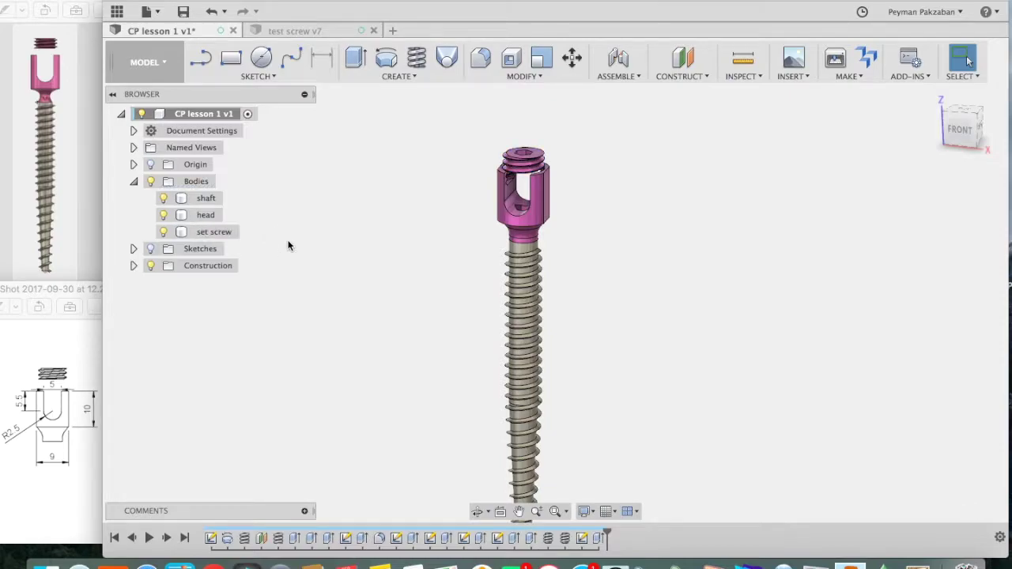
- Create components from the shaft, head and set screw bodies
{"action": "left_click", "coordinate": [202, 201]}
{"action": "left_click", "coordinate": [202, 232], "text": "shift"}
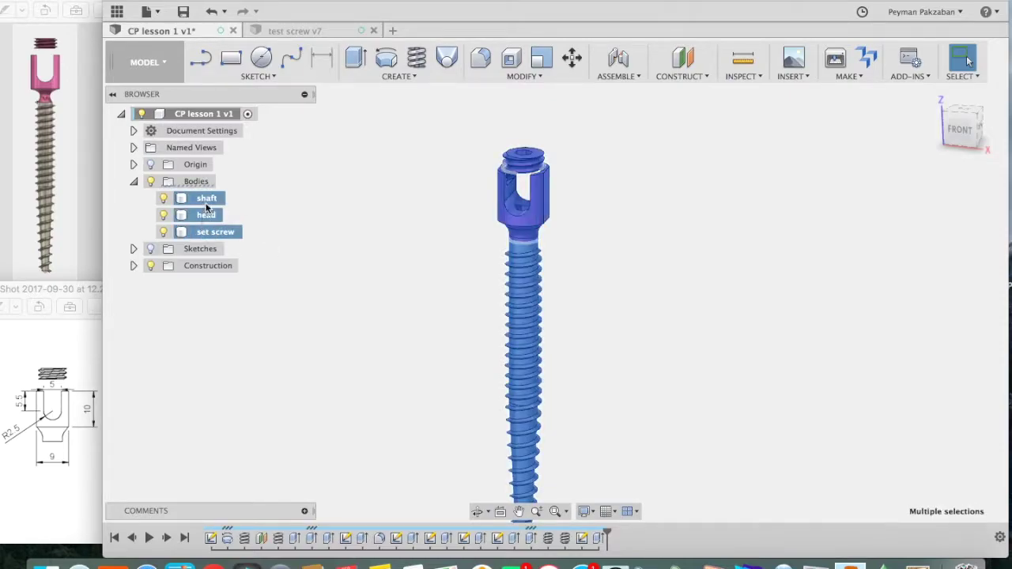
{"action": "right_click", "coordinate": [206, 205]}
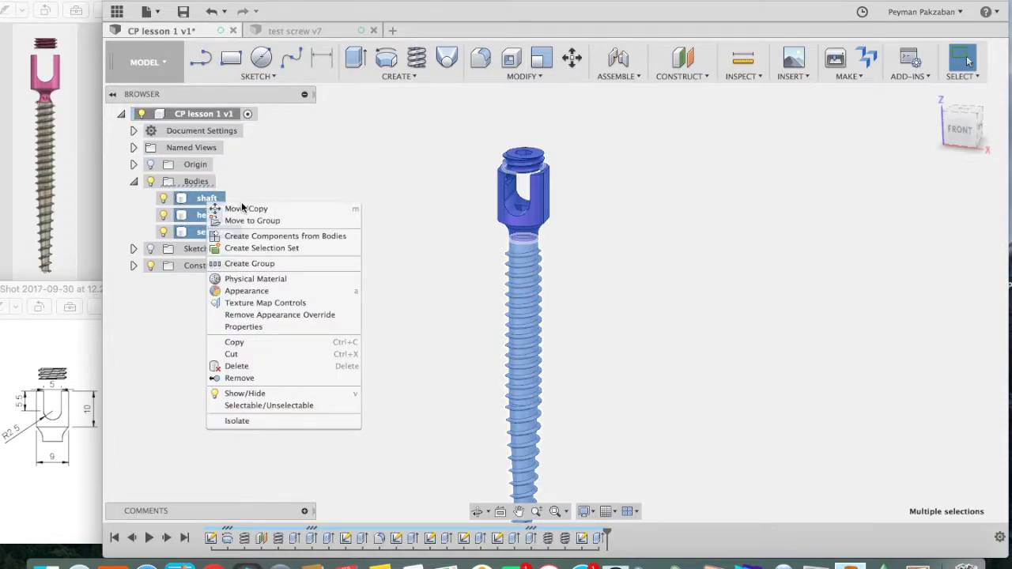
{"action": "left_click", "coordinate": [253, 237]}
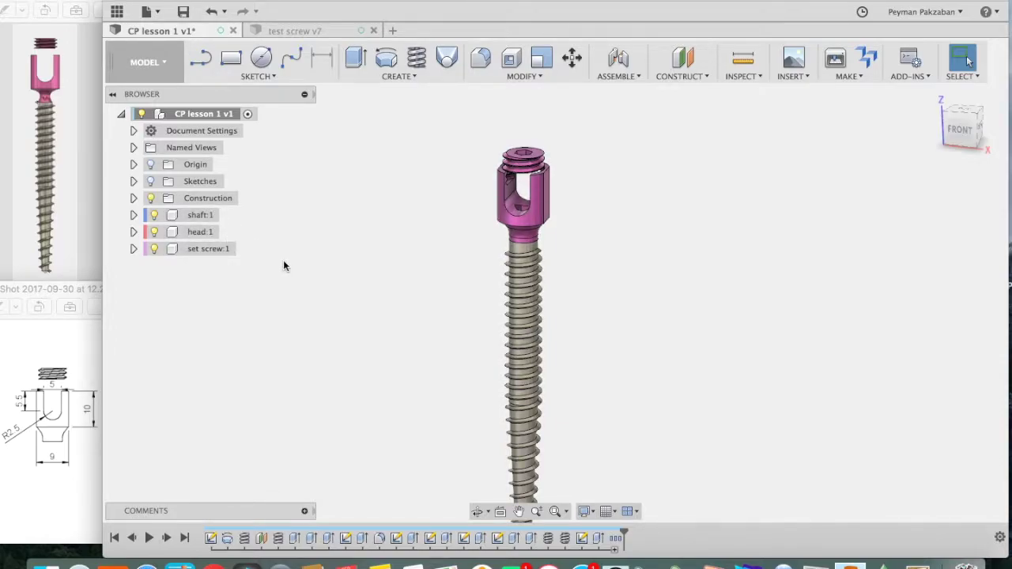
- Start an as-built joint between the set screw and the head with Cylindrical motion
{"action": "left_click", "coordinate": [630, 79]}
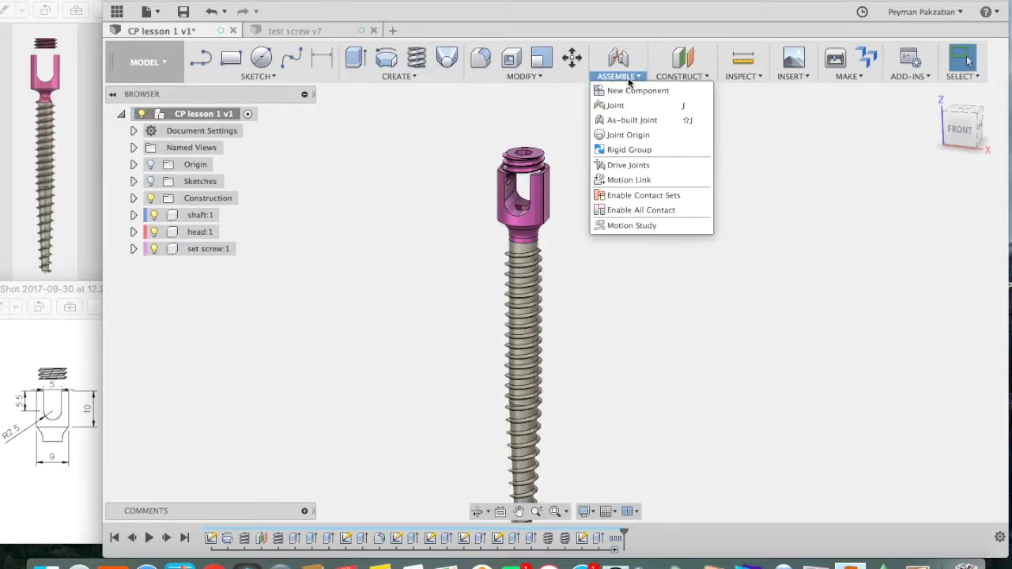
{"action": "left_click", "coordinate": [629, 120]}
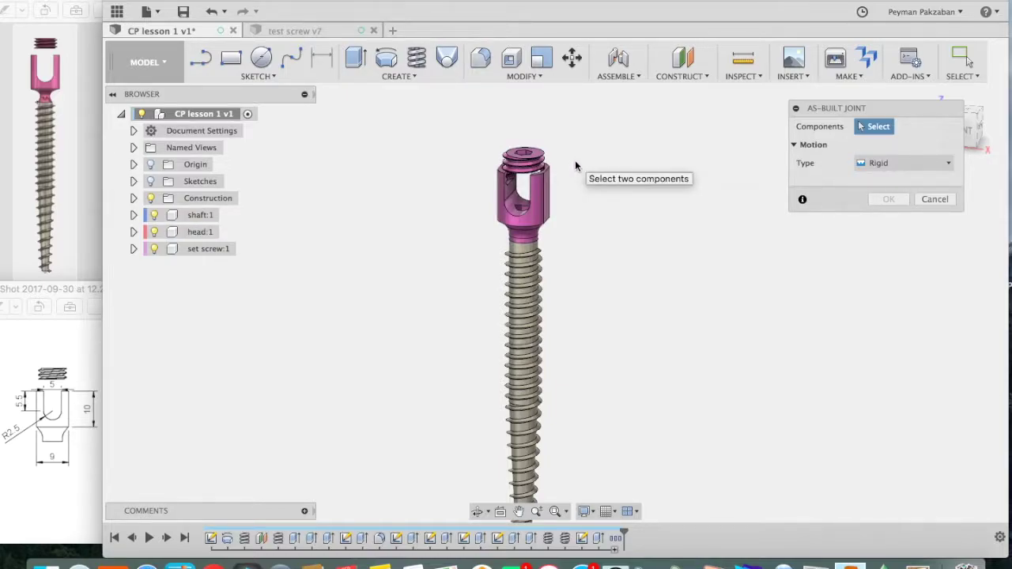
{"action": "scroll", "coordinate": [575, 160], "scroll_direction": "up", "scroll_amount": 5}
{"action": "scroll", "coordinate": [575, 160], "scroll_direction": "up", "scroll_amount": 5, "text": "shift"}
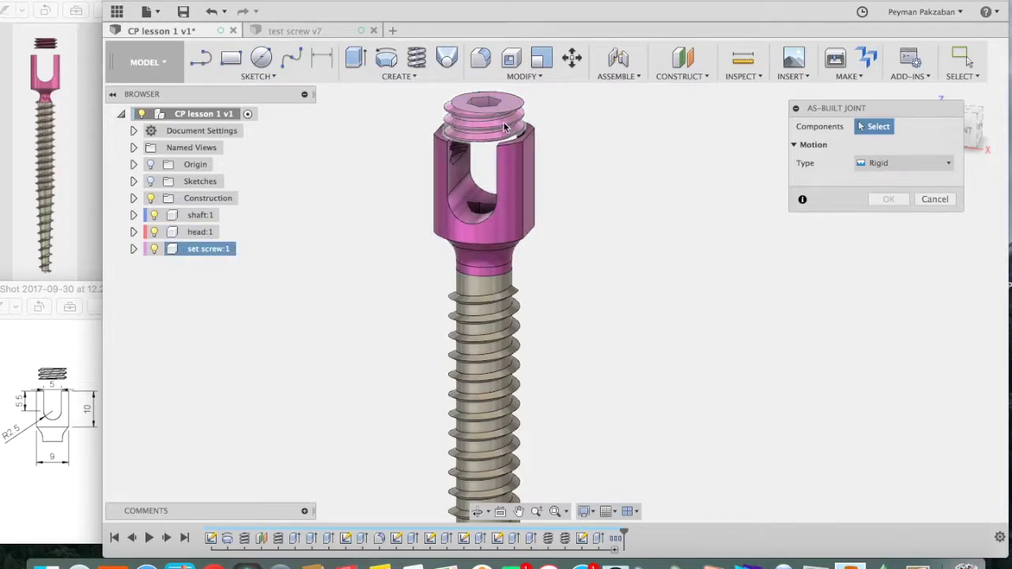
{"action": "left_click", "coordinate": [507, 126]}
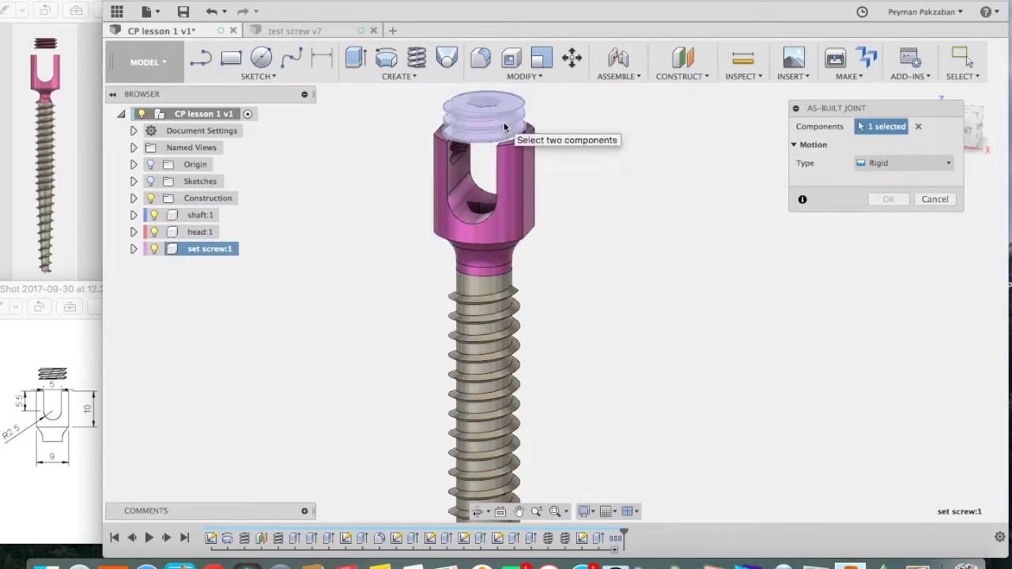
{"action": "left_click", "coordinate": [511, 172]}
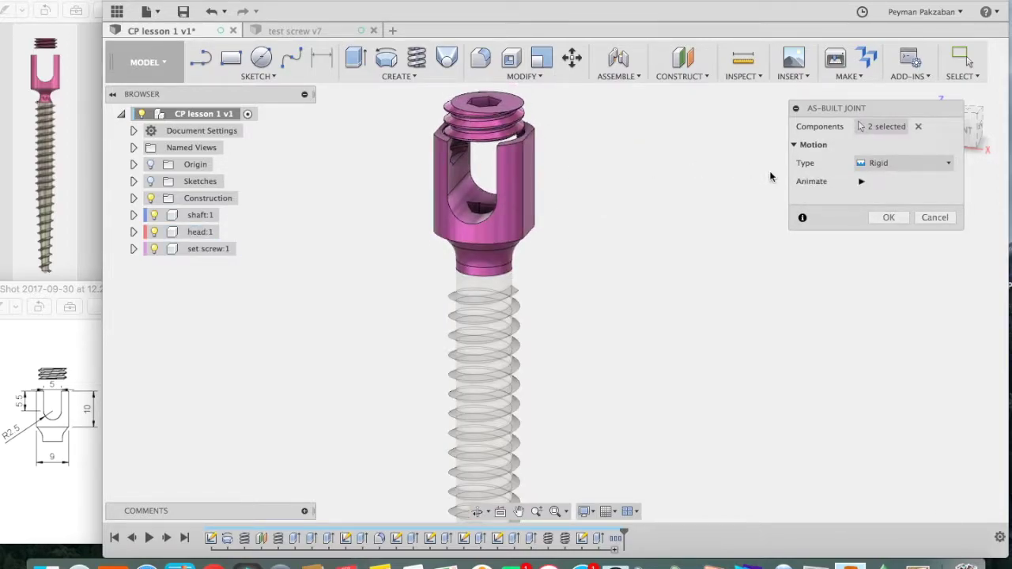
{"action": "left_click", "coordinate": [925, 163]}
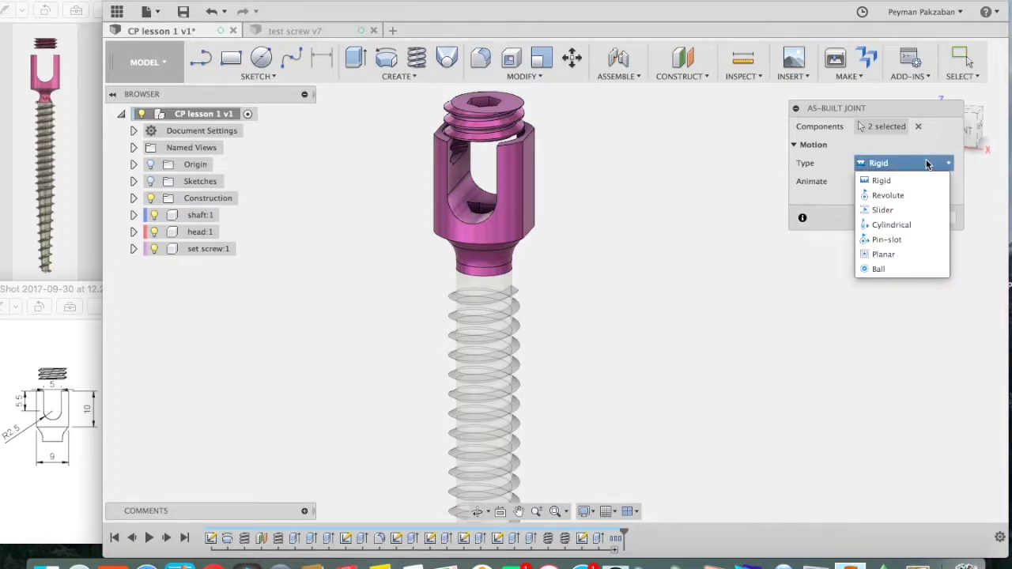
{"action": "left_click", "coordinate": [912, 226]}
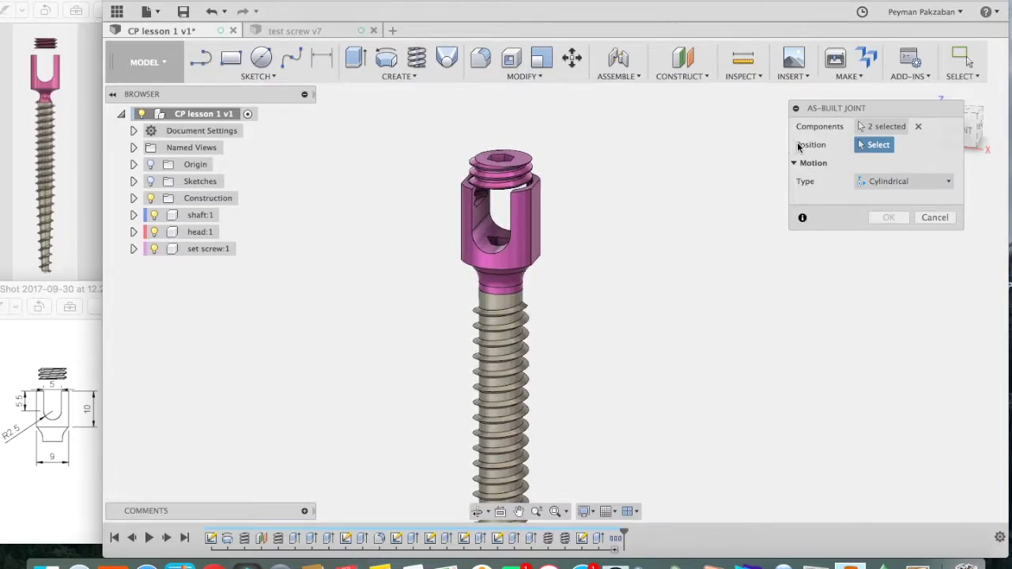
- Position the joint at the centre of the set screw's hex socket and create it along the Z axis
{"action": "left_click", "coordinate": [869, 151]}
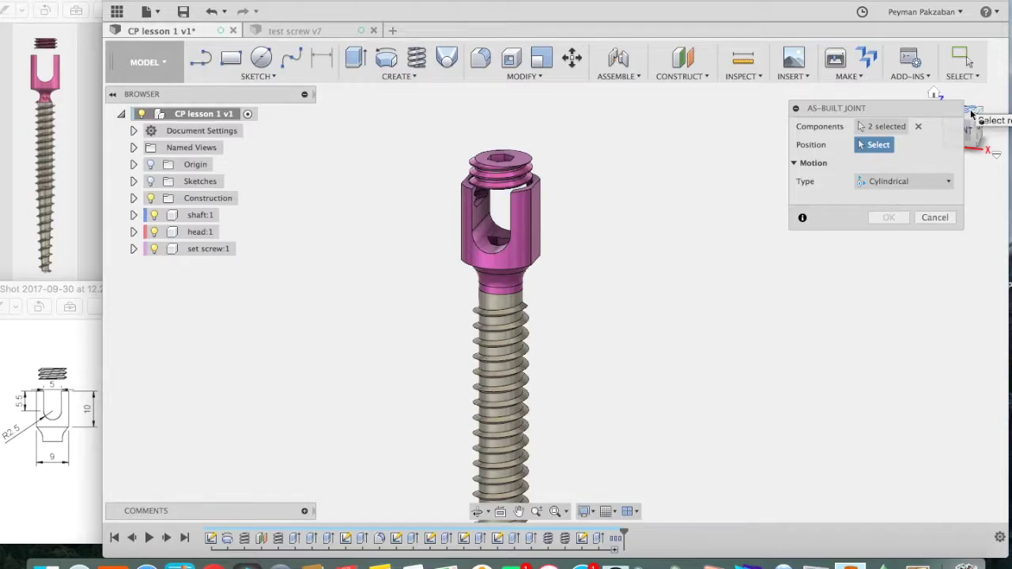
{"action": "left_click_drag", "start_coordinate": [972, 111], "coordinate": [977, 136]}
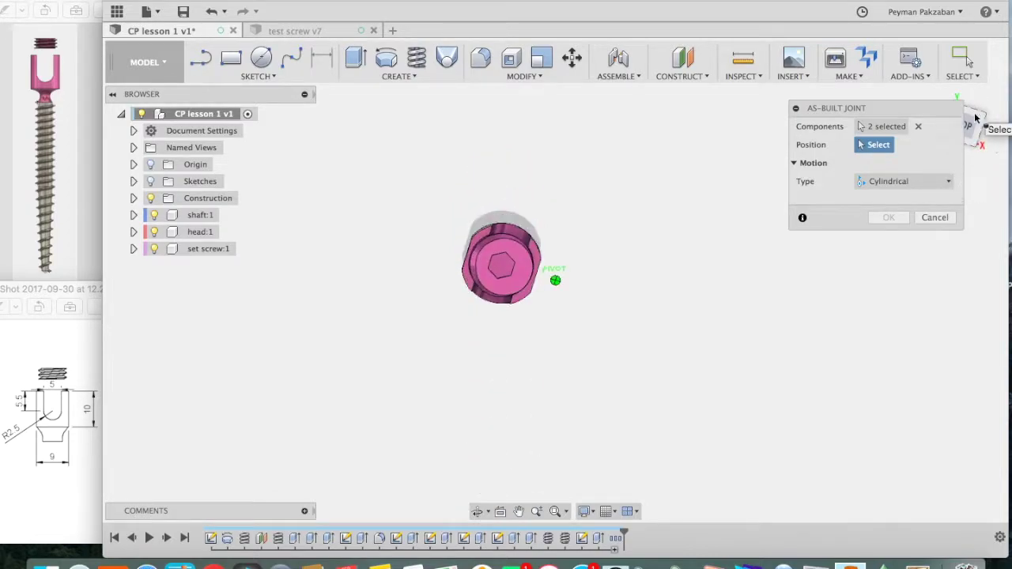
{"action": "left_click", "coordinate": [504, 270]}
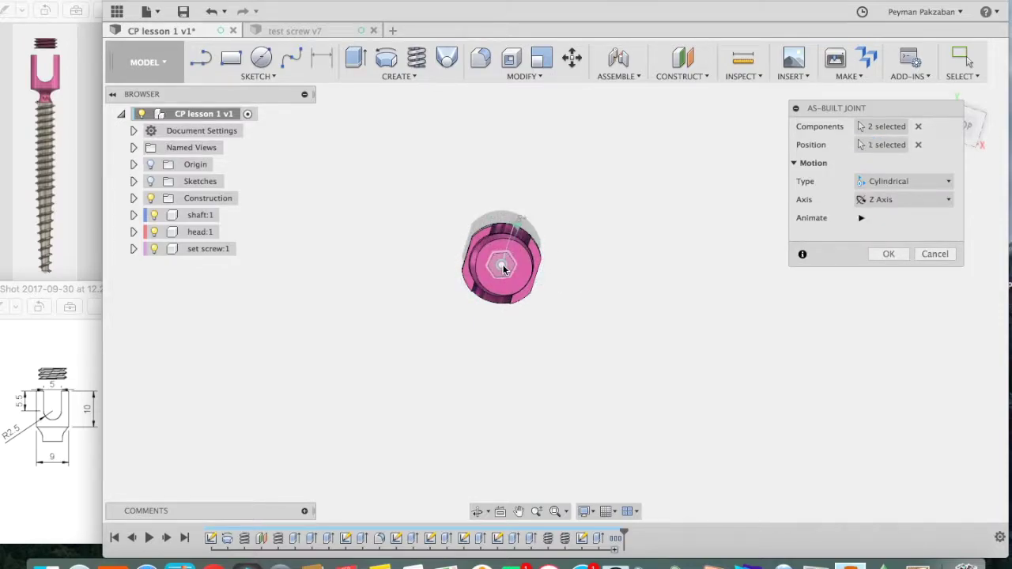
{"action": "left_click", "coordinate": [889, 255]}
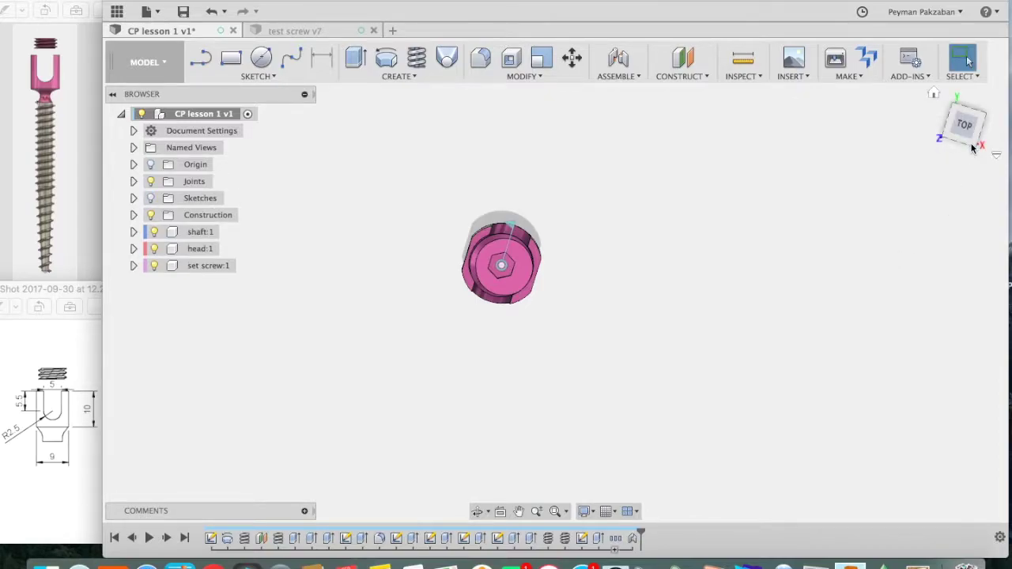
- Start a motion link on the cylindrical joint, linking its Z slide to its own Z rotation
{"action": "left_click_drag", "start_coordinate": [972, 147], "coordinate": [957, 64]}
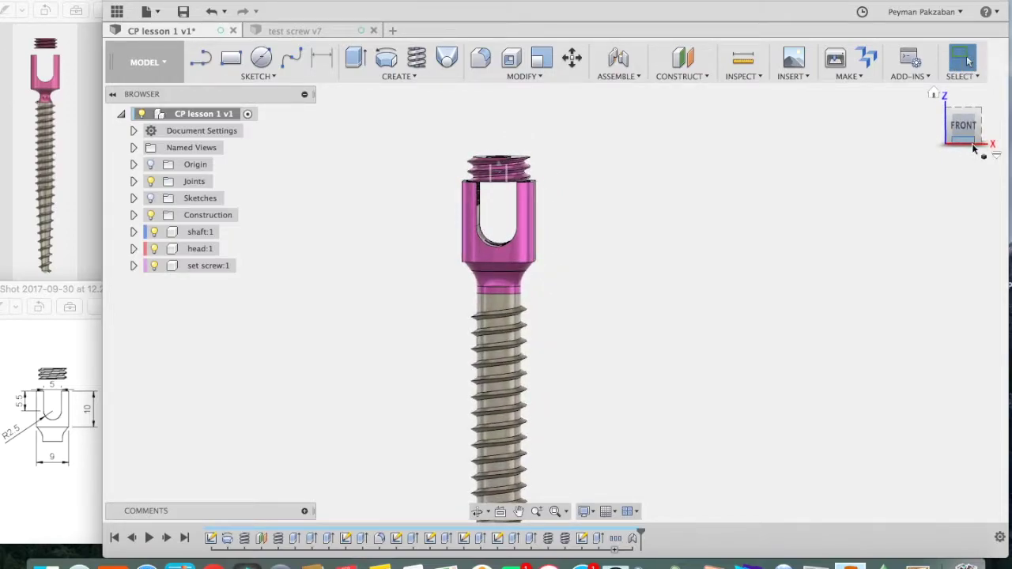
{"action": "left_click", "coordinate": [637, 77]}
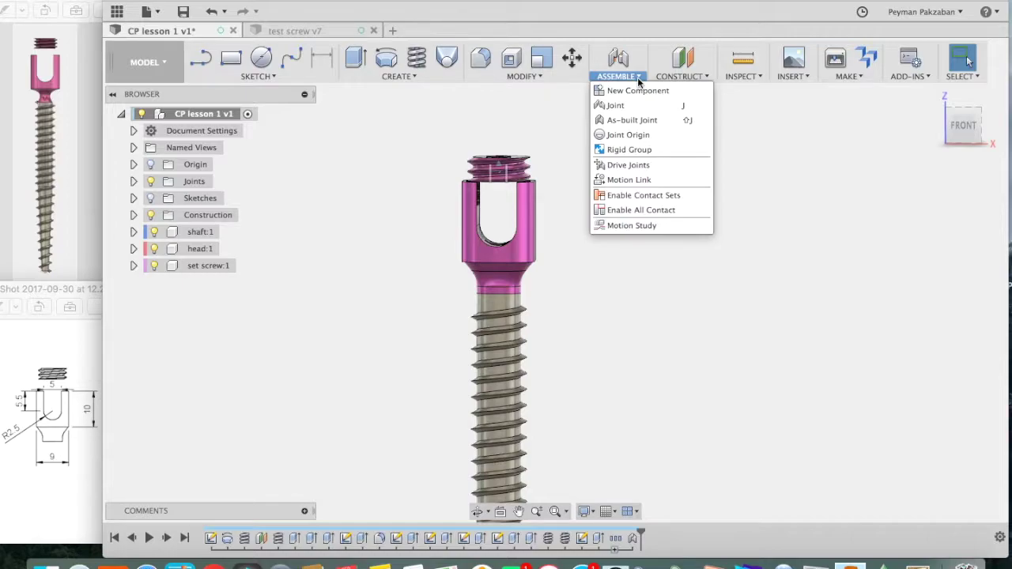
{"action": "left_click", "coordinate": [638, 181]}
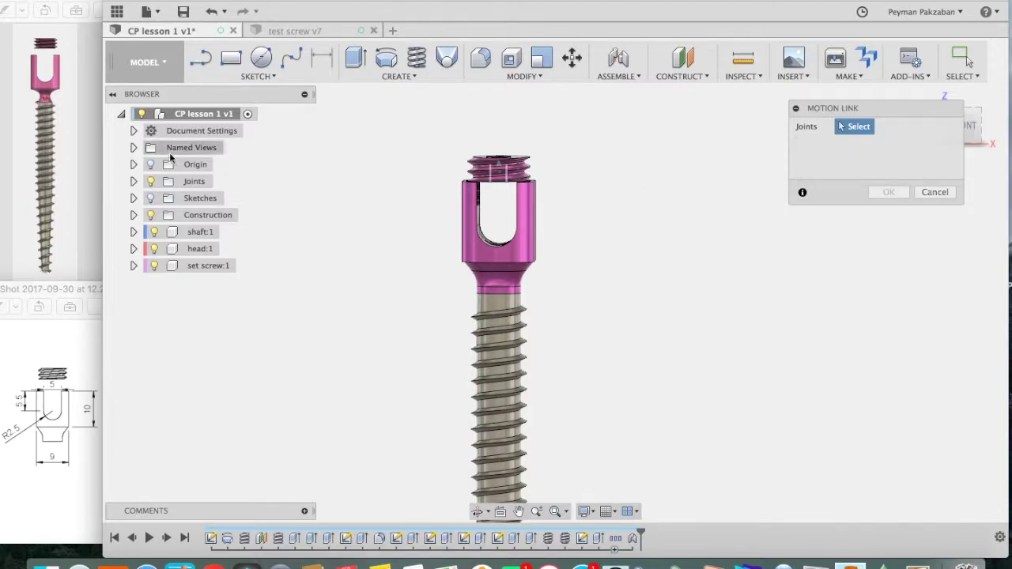
{"action": "left_click", "coordinate": [133, 181]}
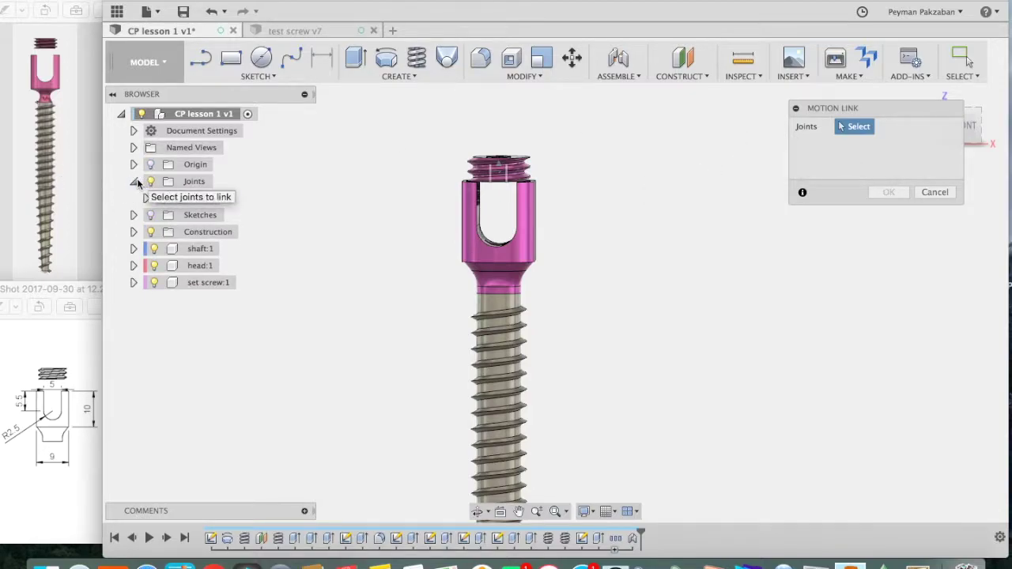
{"action": "left_click", "coordinate": [184, 201]}
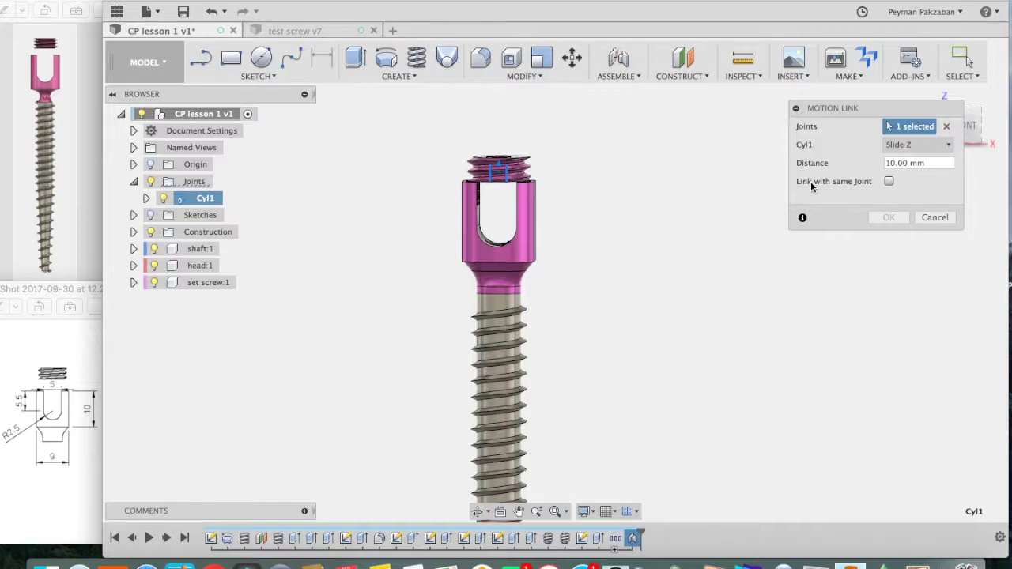
{"action": "left_click", "coordinate": [889, 182]}
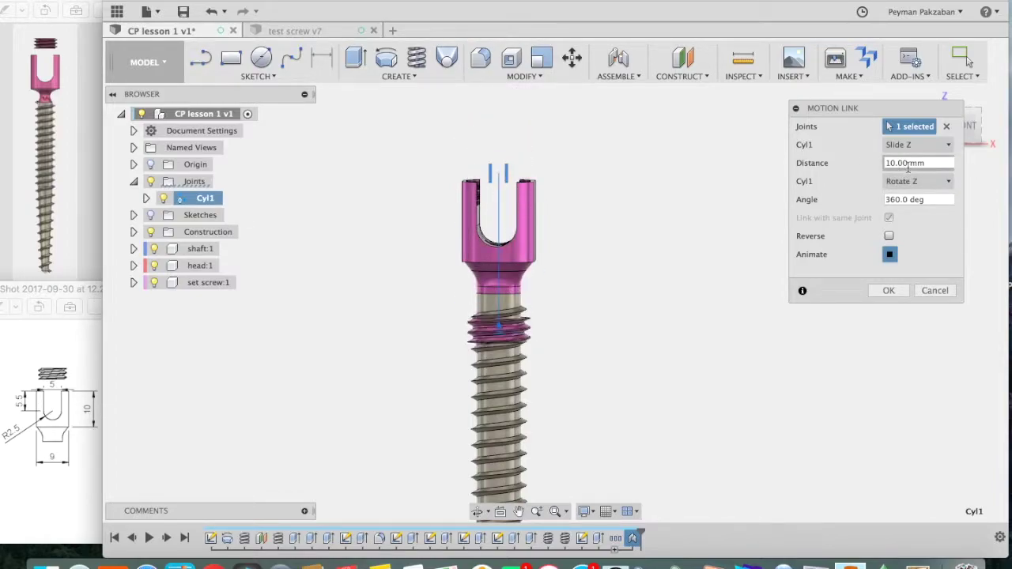
- Set the motion link's distance to 1 mm per 360 degrees, stop the animation and create the link
{"action": "double_click", "coordinate": [906, 164]}
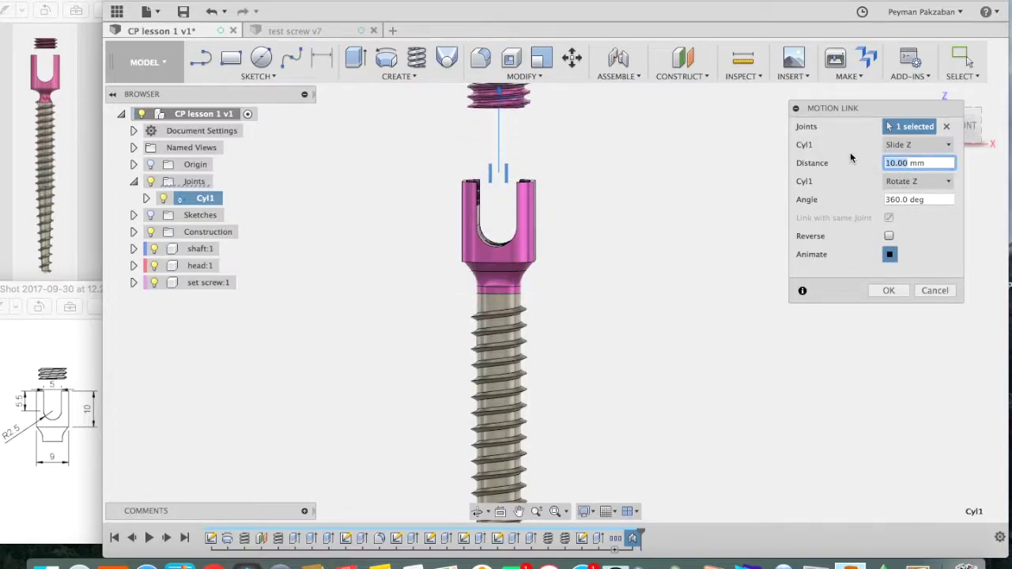
{"action": "type", "text": "1"}
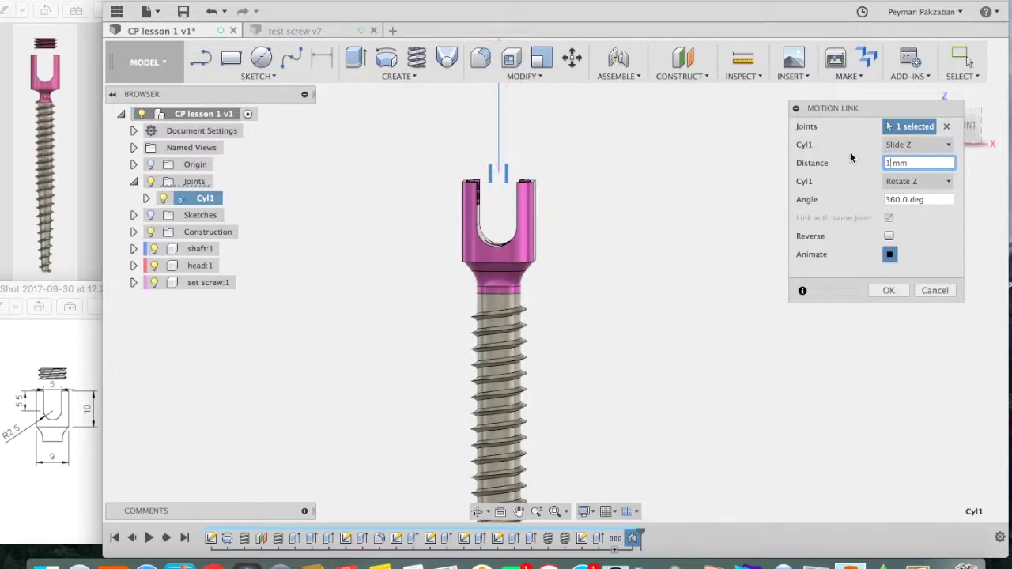
{"action": "left_click", "coordinate": [889, 254]}
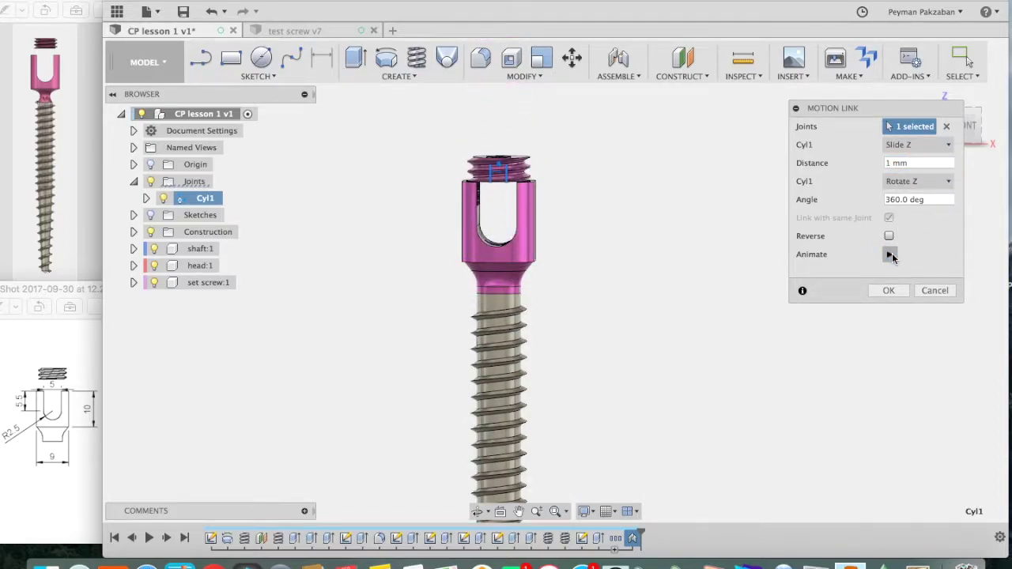
{"action": "left_click", "coordinate": [897, 292]}
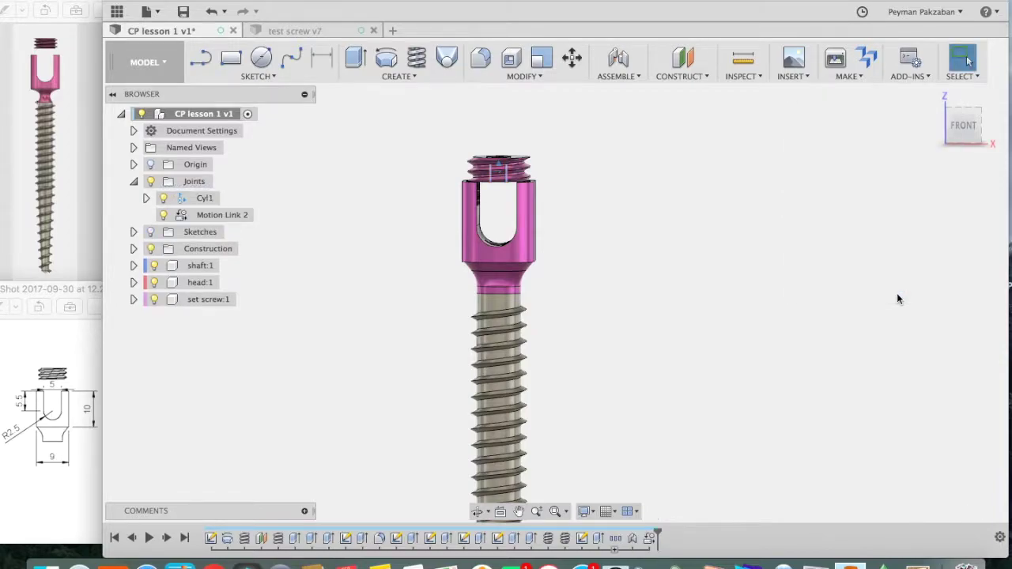
- Ground the head component so it stays fixed
{"action": "left_click", "coordinate": [969, 125]}
{"action": "left_click_drag", "start_coordinate": [970, 125], "coordinate": [966, 146]}
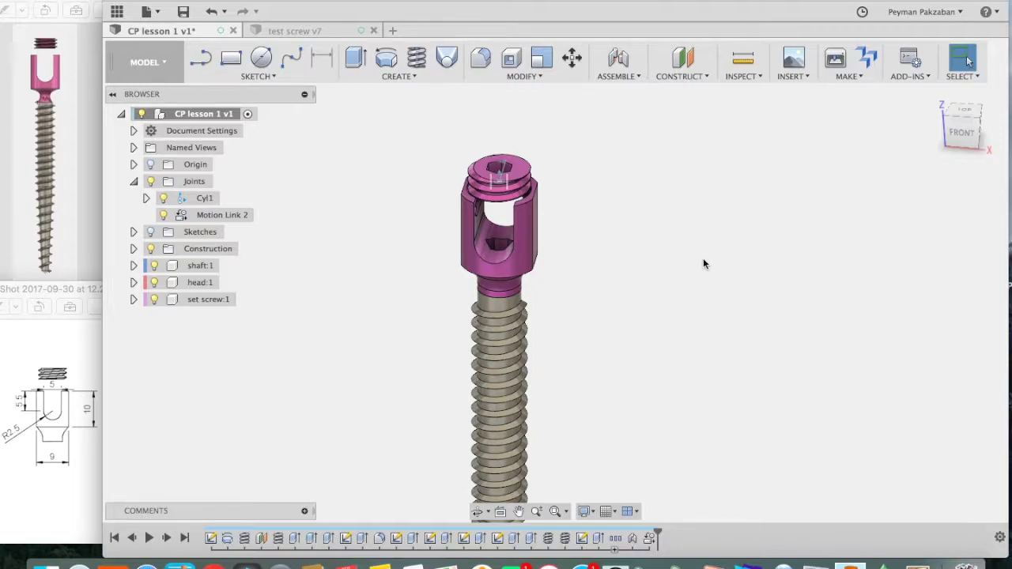
{"action": "right_click", "coordinate": [180, 282]}
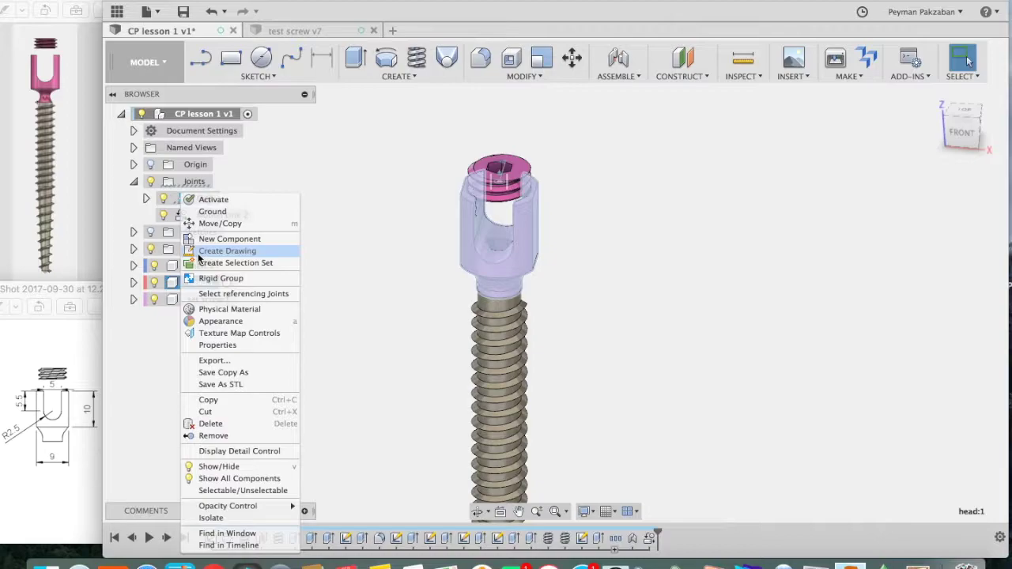
{"action": "left_click", "coordinate": [212, 211]}
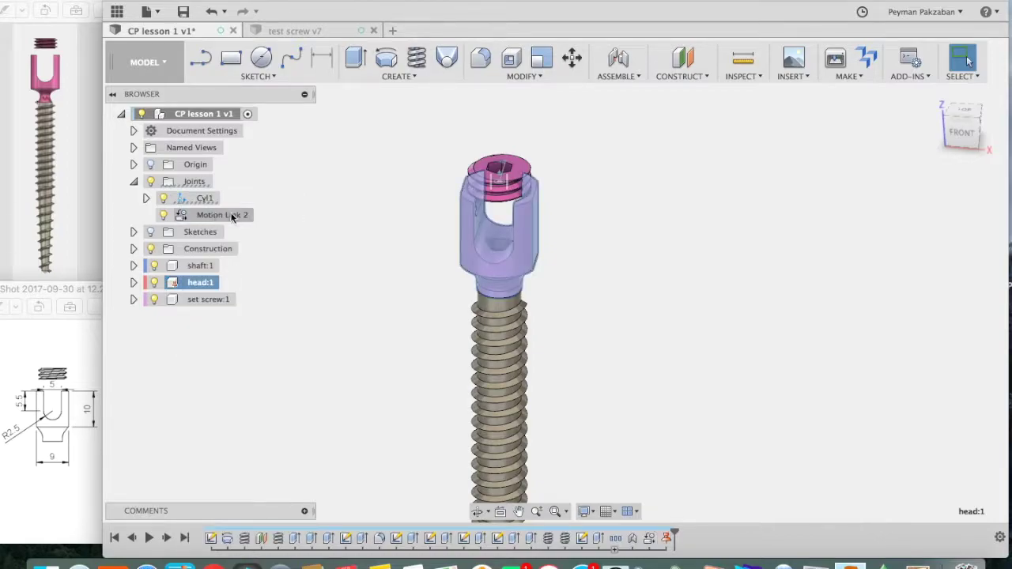
{"action": "left_click", "coordinate": [644, 234]}
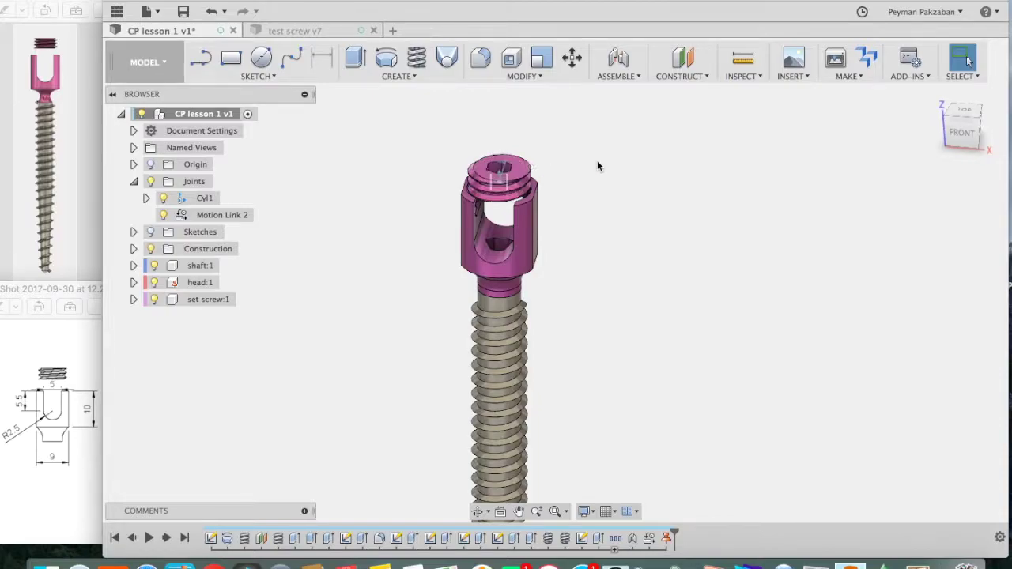
- Move the set screw by hand to test its linked motion, and revert it to its original position
{"action": "left_click", "coordinate": [466, 169]}
{"action": "left_click_drag", "start_coordinate": [465, 168], "coordinate": [514, 194]}
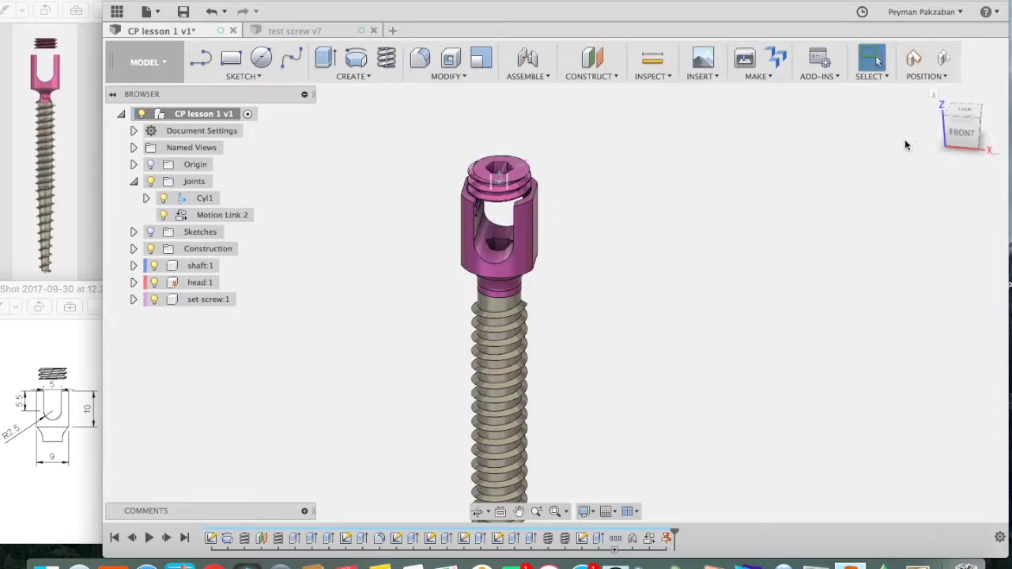
{"action": "left_click", "coordinate": [942, 70]}
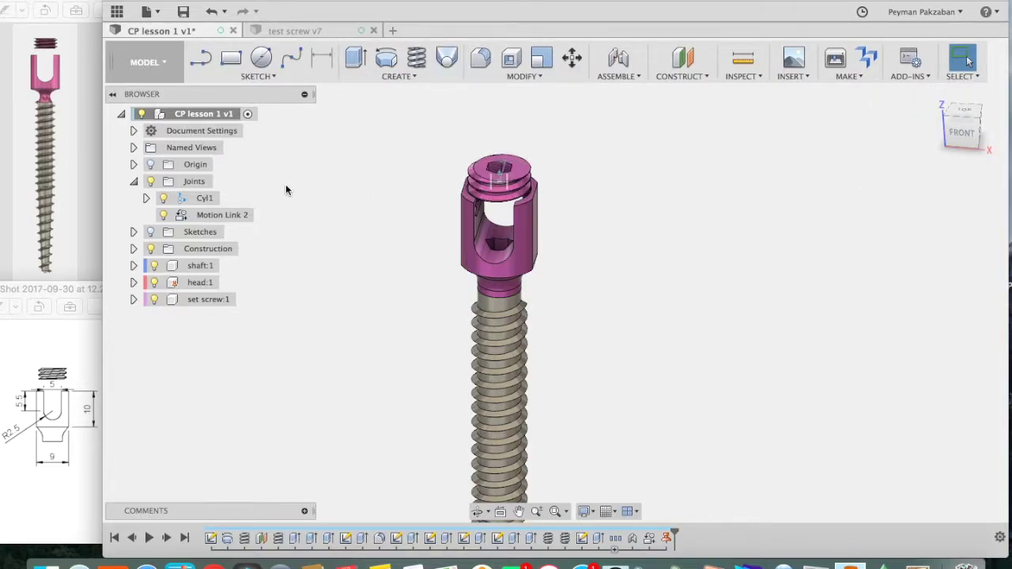
- Start editing the limits of the cylindrical joint Cyl1 for its Slide motion, enabling both the minimum and maximum limits
{"action": "mouse_move", "coordinate": [199, 203]}
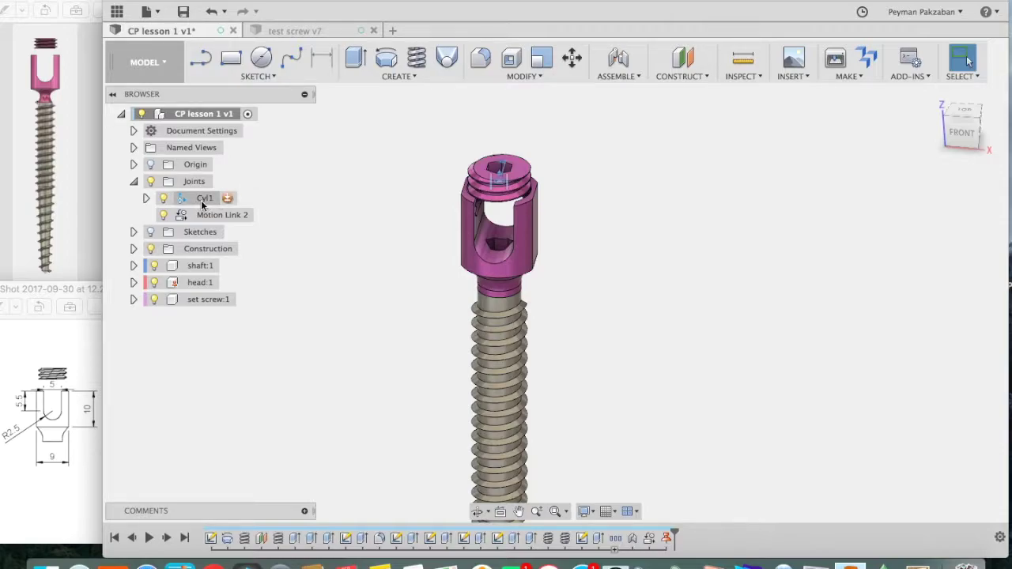
{"action": "left_click", "coordinate": [222, 202]}
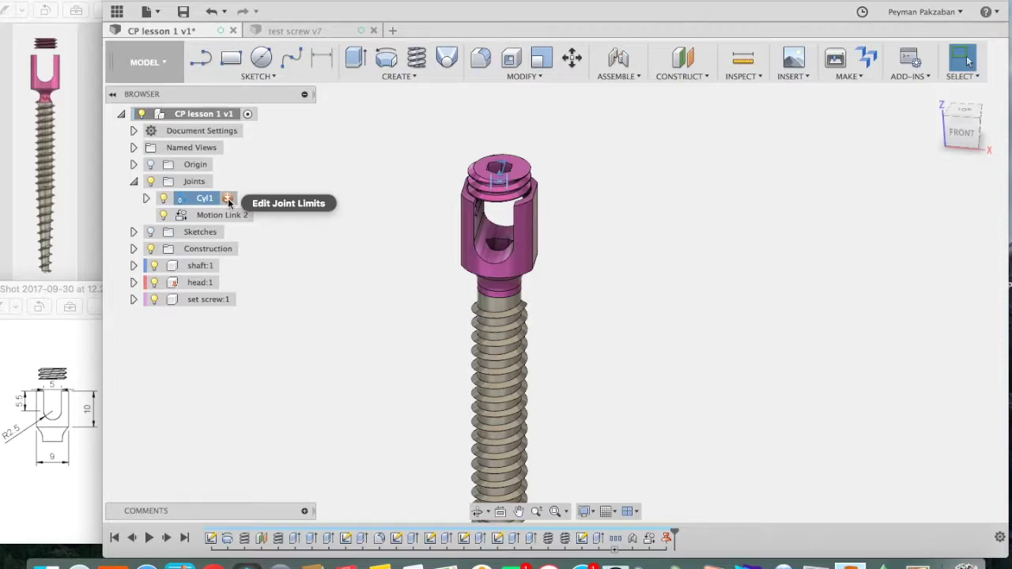
{"action": "left_click", "coordinate": [228, 199]}
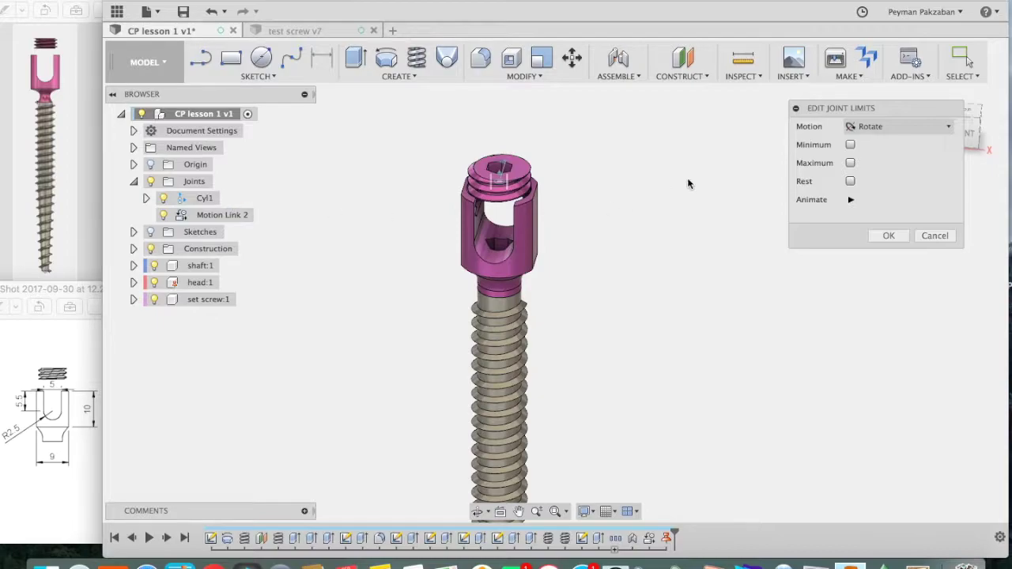
{"action": "left_click_drag", "start_coordinate": [889, 116], "coordinate": [825, 113]}
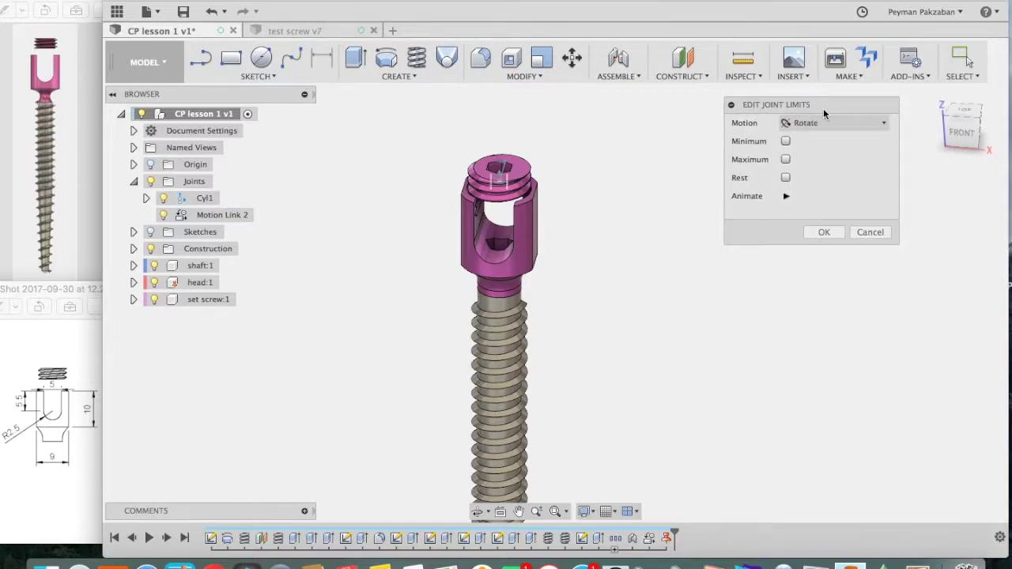
{"action": "left_click", "coordinate": [870, 125]}
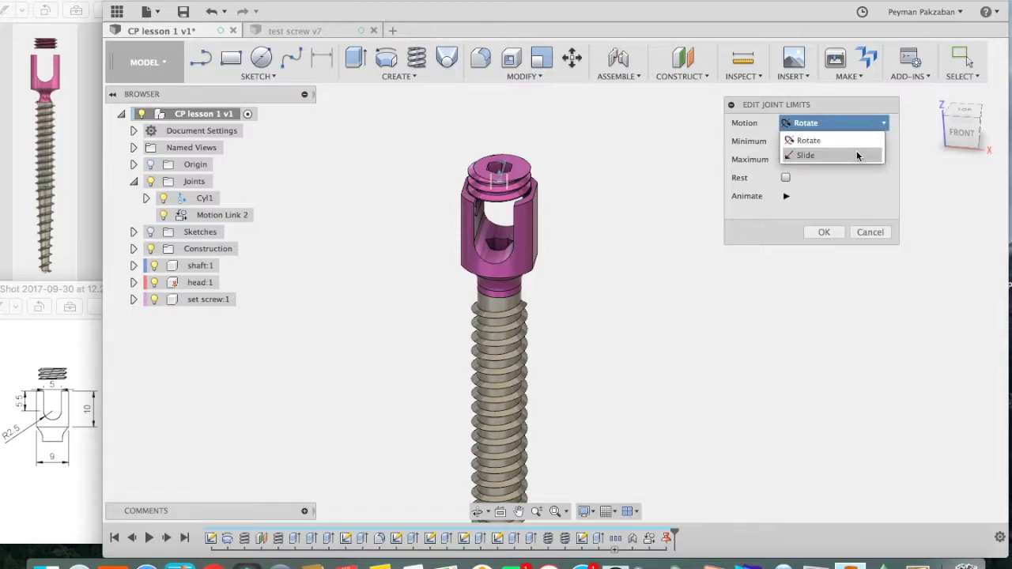
{"action": "left_click", "coordinate": [857, 156]}
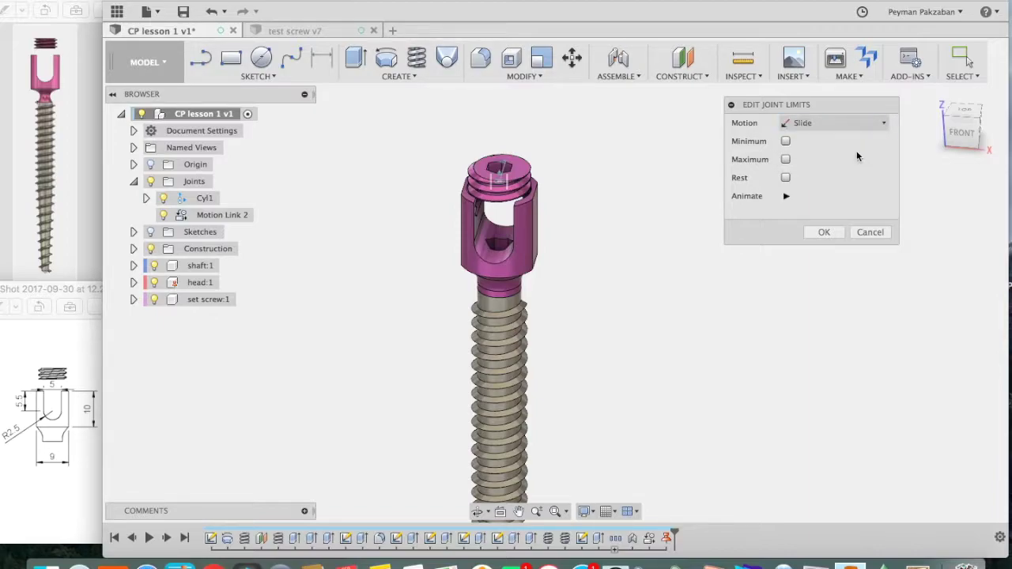
{"action": "left_click", "coordinate": [786, 141]}
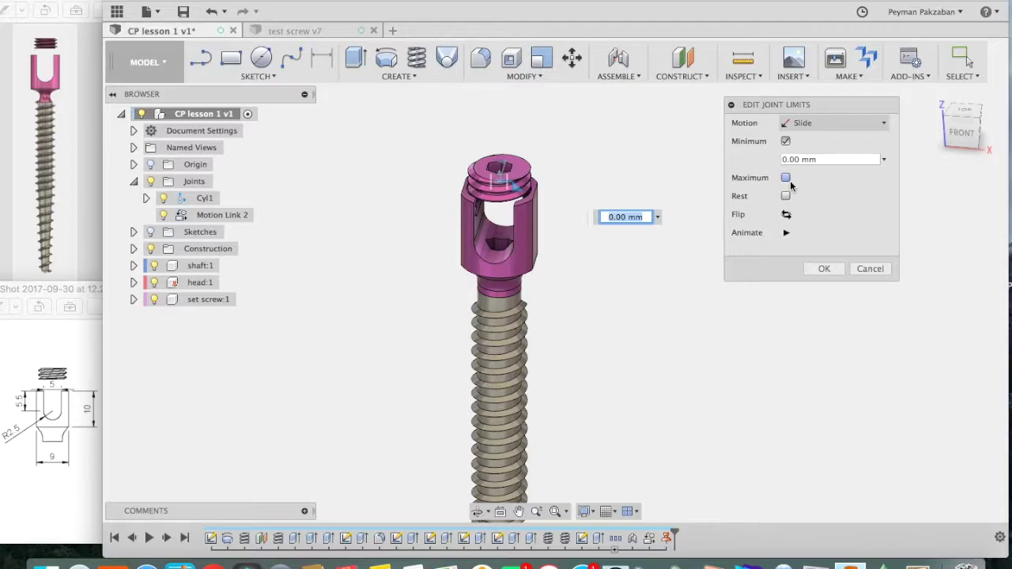
{"action": "left_click", "coordinate": [786, 178]}
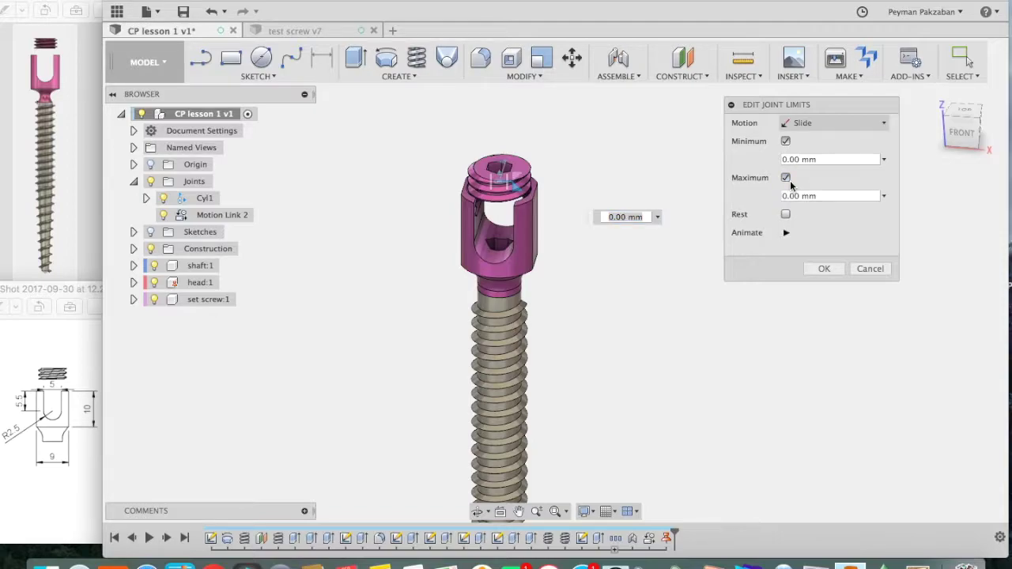
- Set the slide limits to a minimum of -3 mm and a maximum of 0, preview the motion and apply them
{"action": "double_click", "coordinate": [794, 195]}
{"action": "type", "text": "3"}
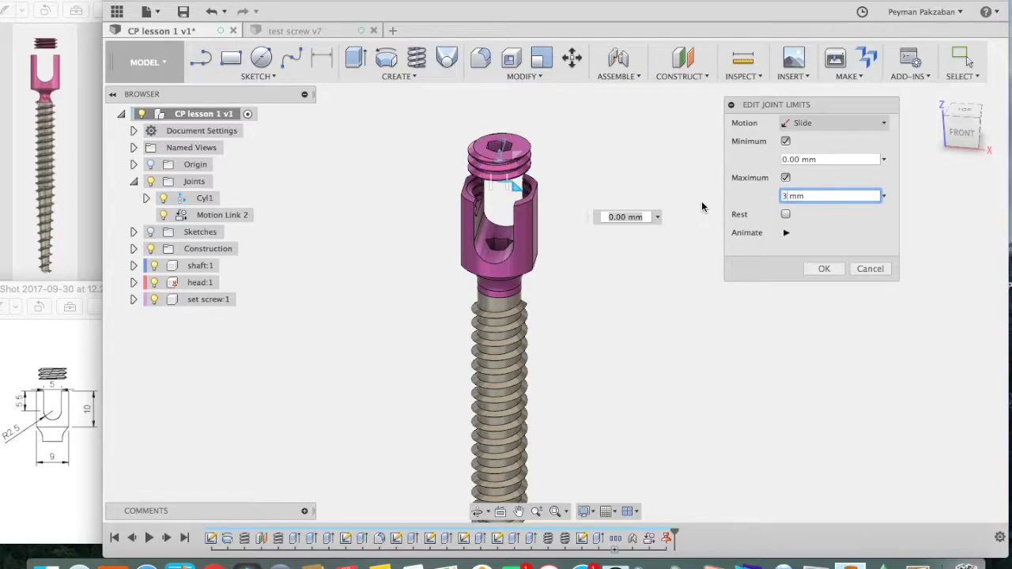
{"action": "double_click", "coordinate": [801, 159]}
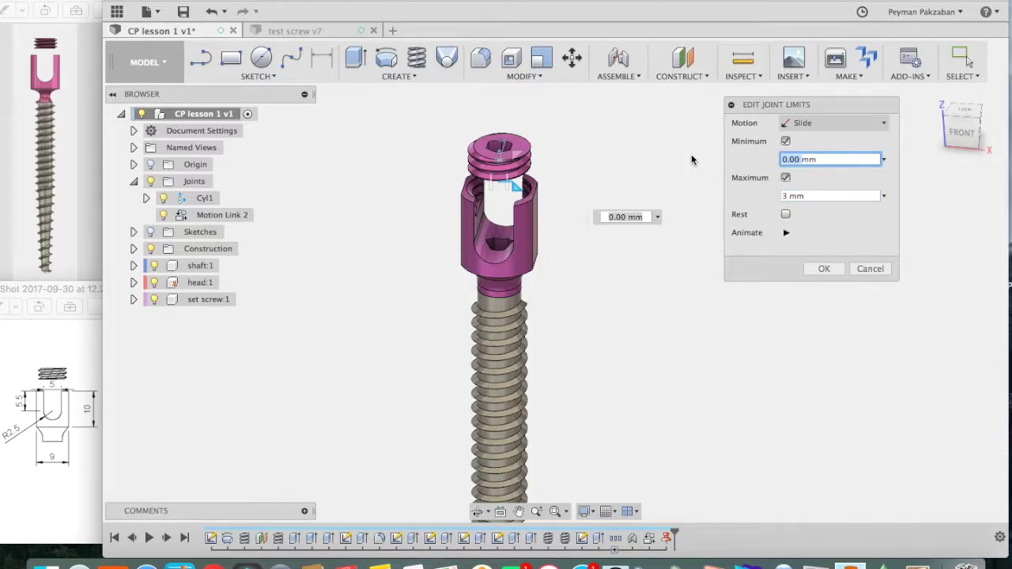
{"action": "type", "text": "-3"}
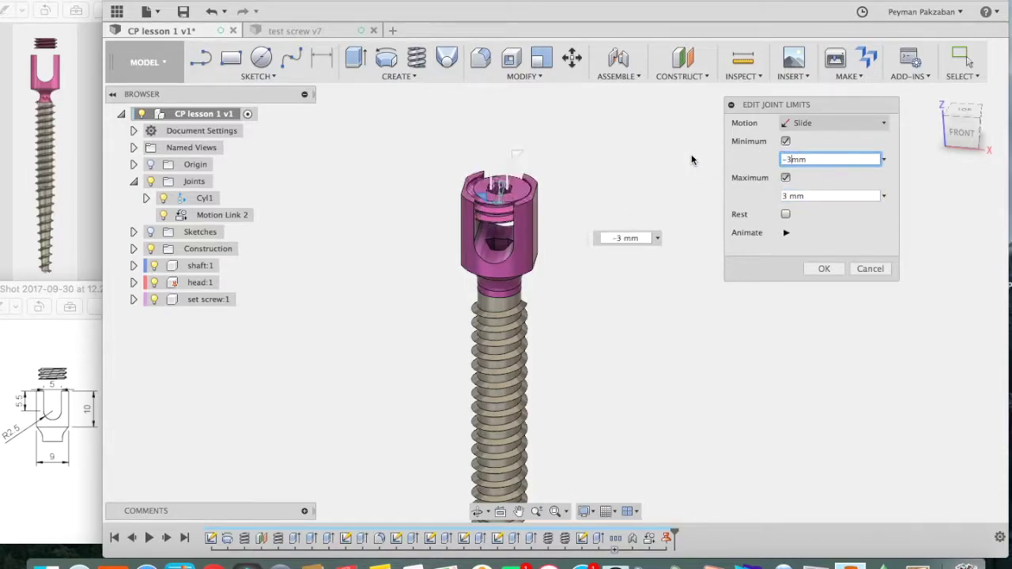
{"action": "left_click", "coordinate": [768, 196]}
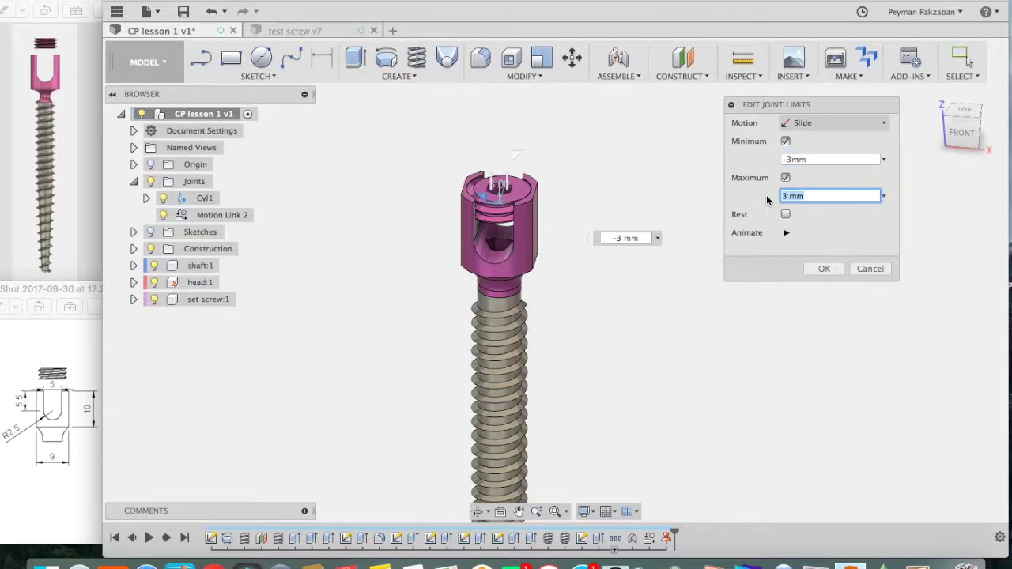
{"action": "type", "text": "0"}
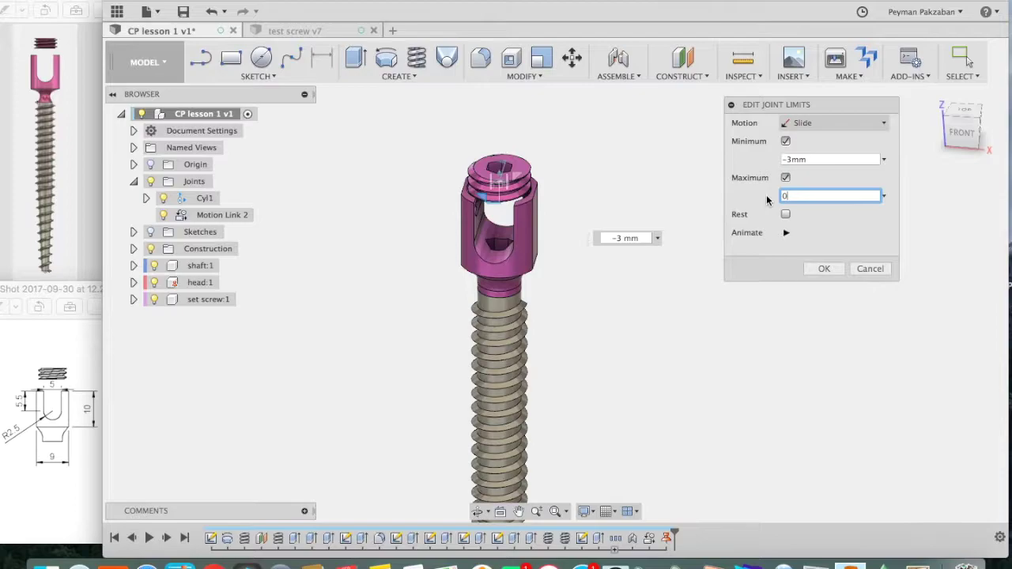
{"action": "left_click", "coordinate": [787, 232]}
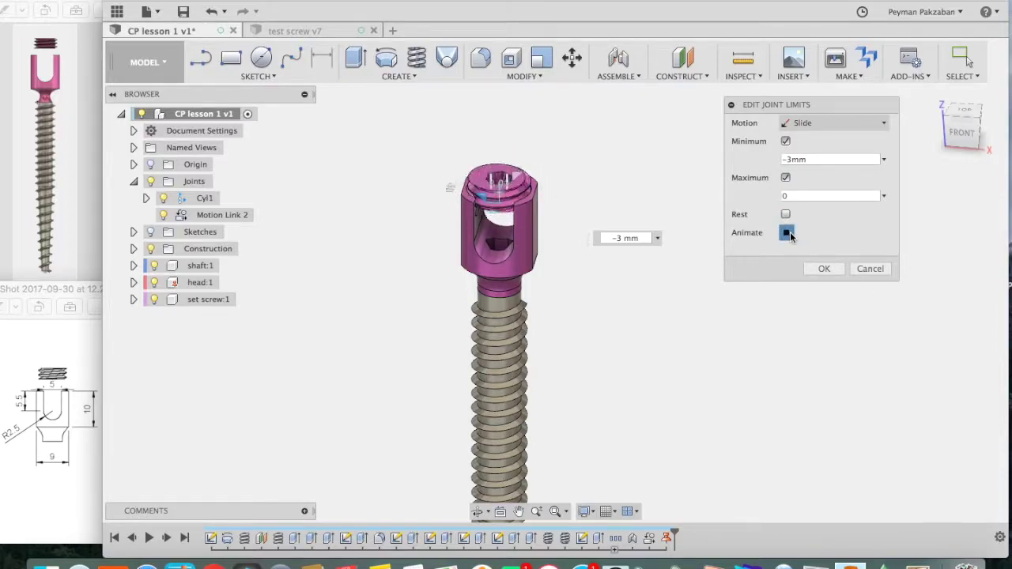
{"action": "left_click", "coordinate": [823, 269]}
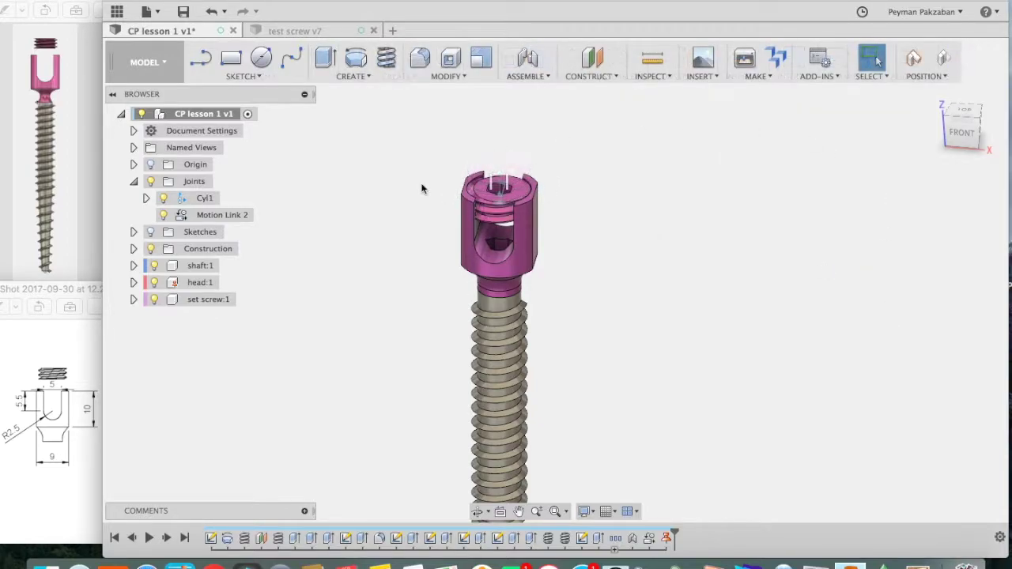
- Hide all joints so their symbols do not show on the screw
{"action": "left_click", "coordinate": [153, 182]}
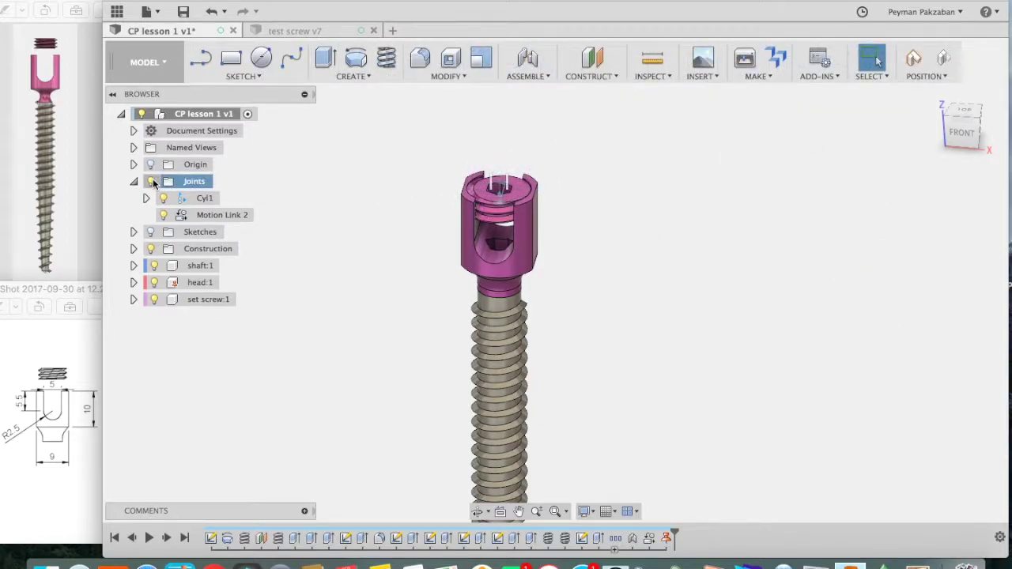
{"action": "left_click", "coordinate": [152, 182]}
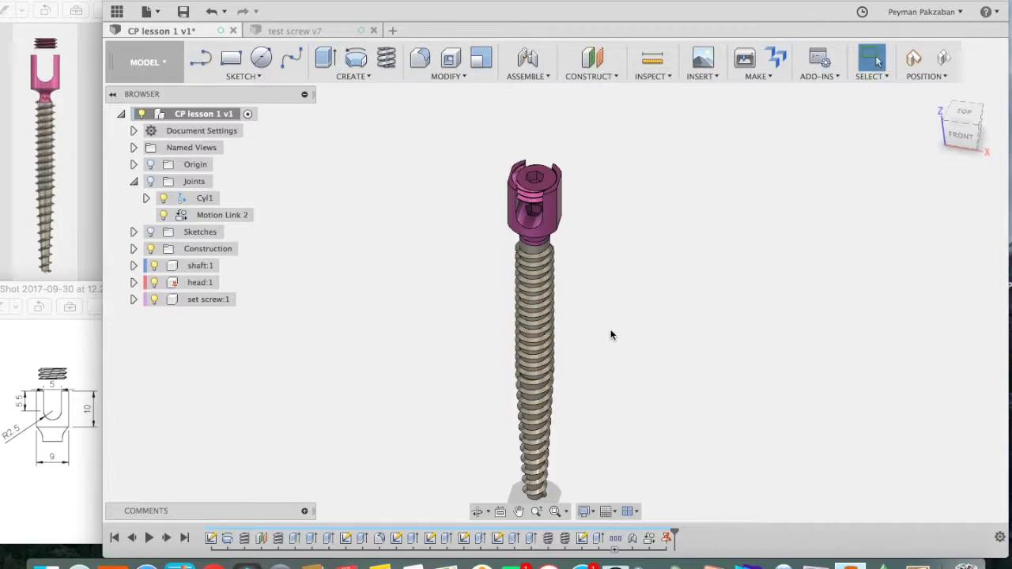
- Switch to the Render workspace and start an in-canvas render of the pedicle screw assembly
{"action": "left_click", "coordinate": [159, 68]}
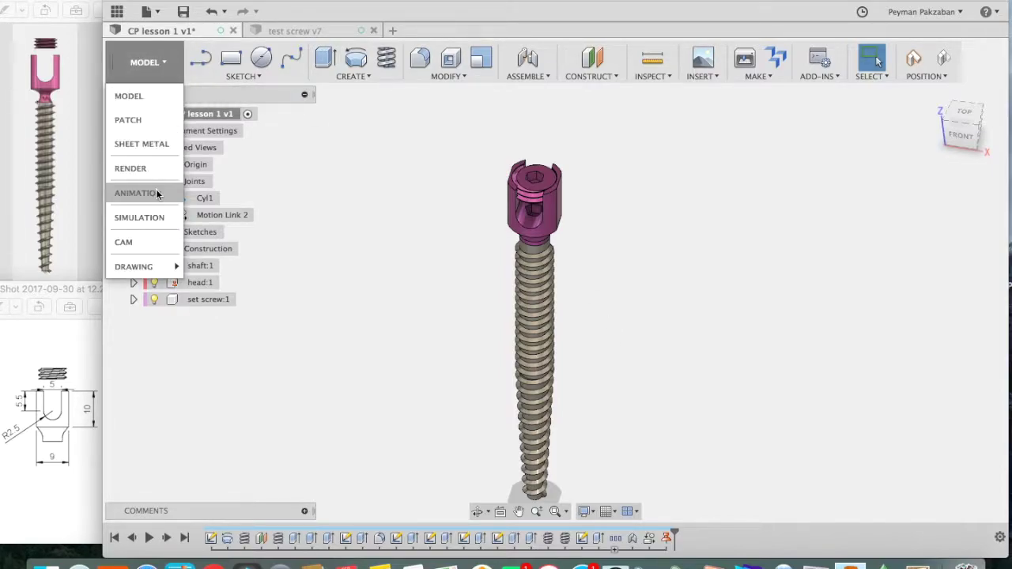
{"action": "left_click", "coordinate": [151, 167]}
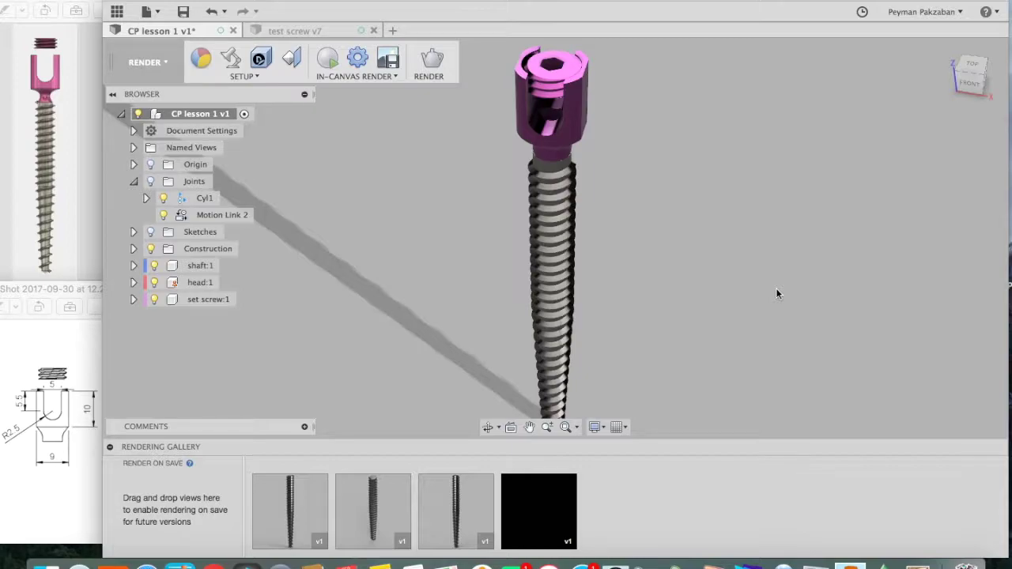
{"action": "left_click", "coordinate": [329, 64]}
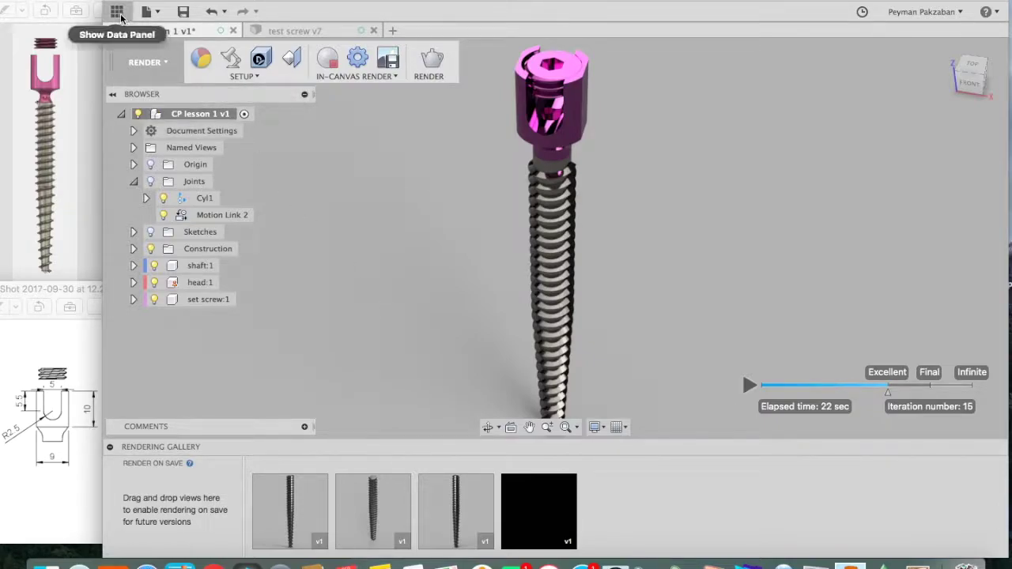
- Show the project's data files to browse the saved designs and images
{"action": "left_click", "coordinate": [118, 12]}
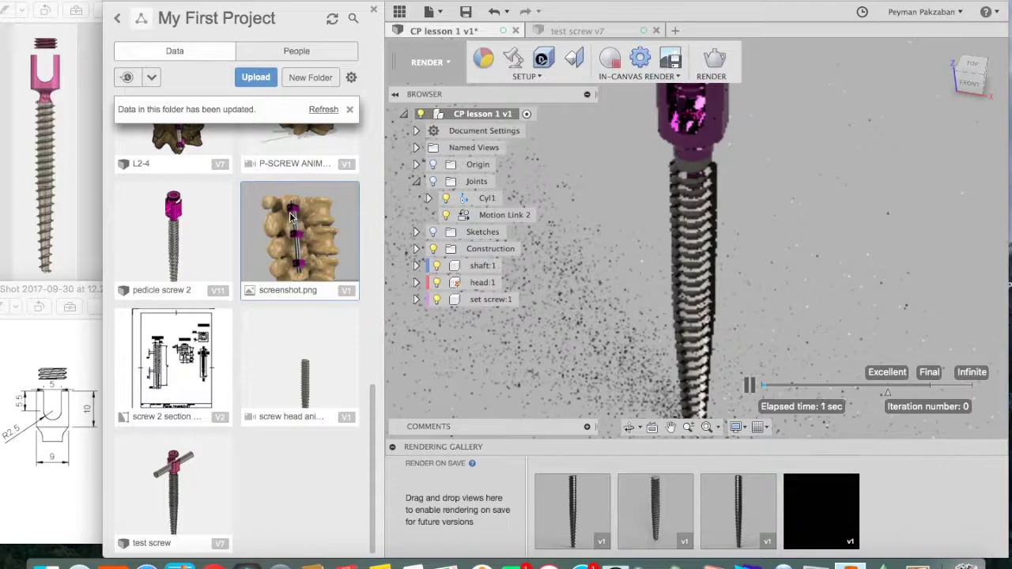